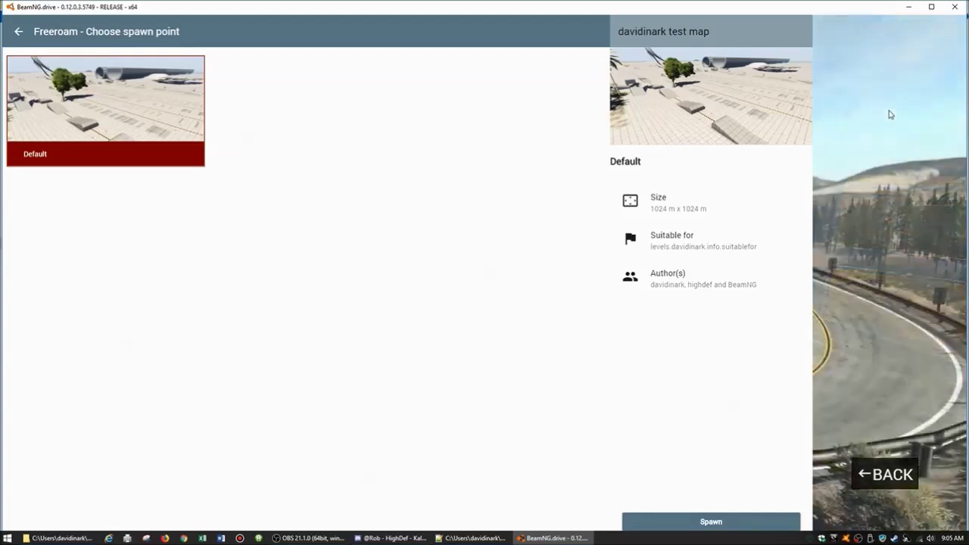
Step: Load the test map at its Default spawn point and open the world editor with the simulation paused
left_click(711, 522)
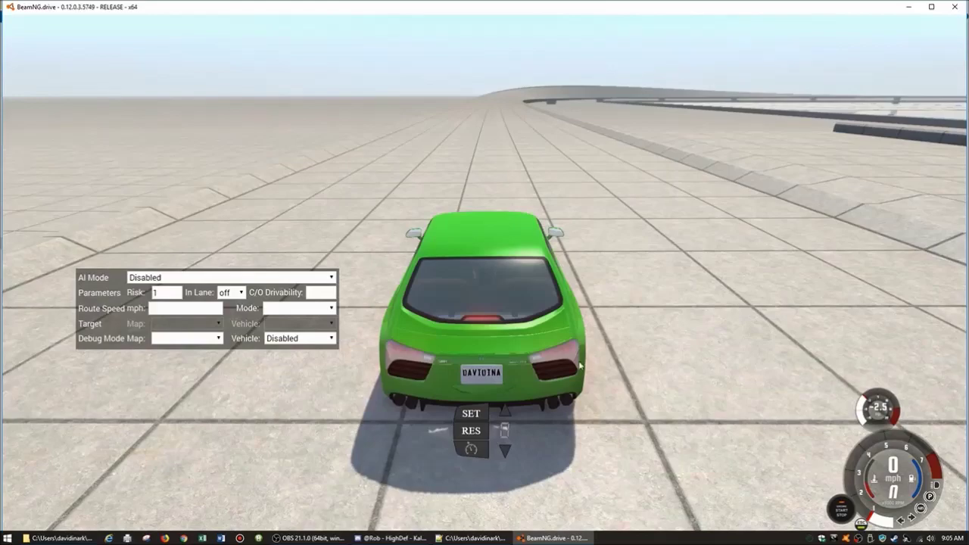
right_click_drag(599, 365, 674, 366)
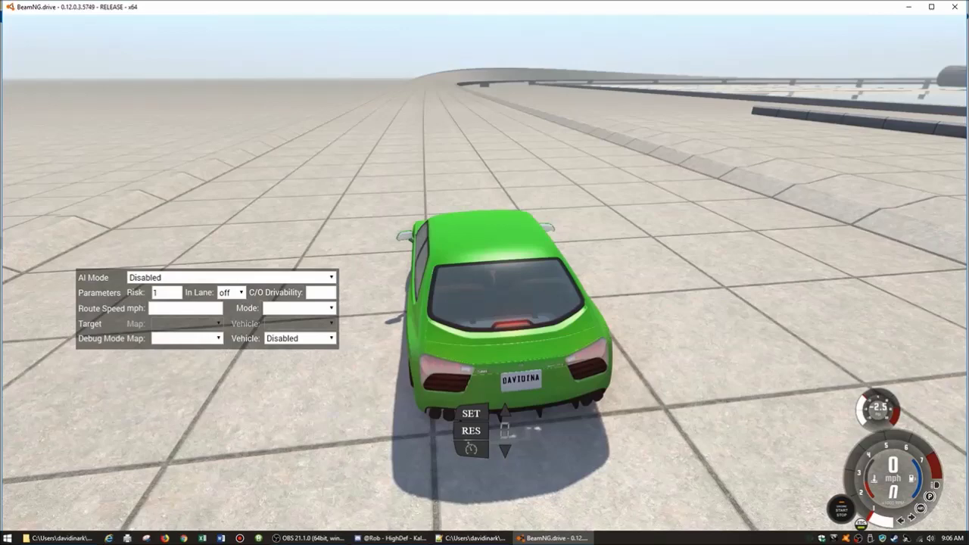
key("j")
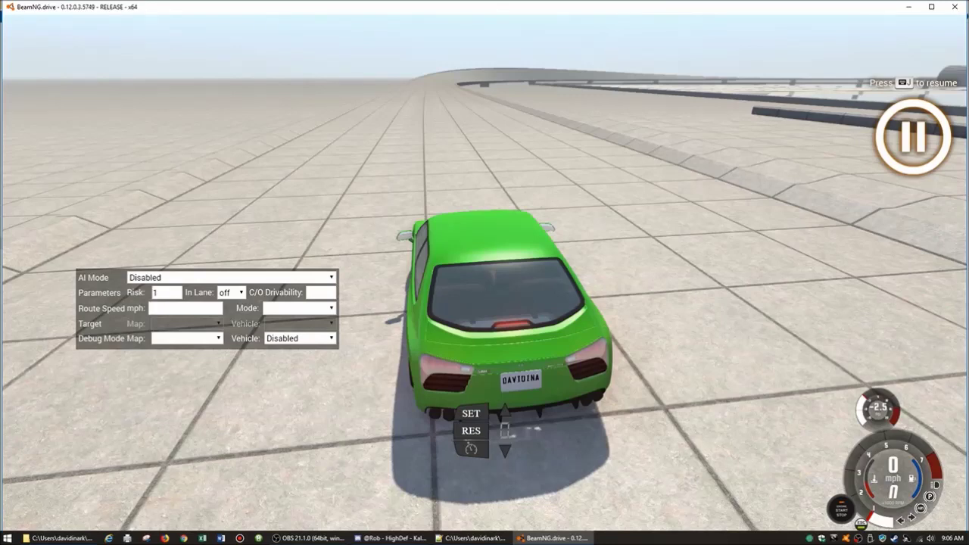
key("F11")
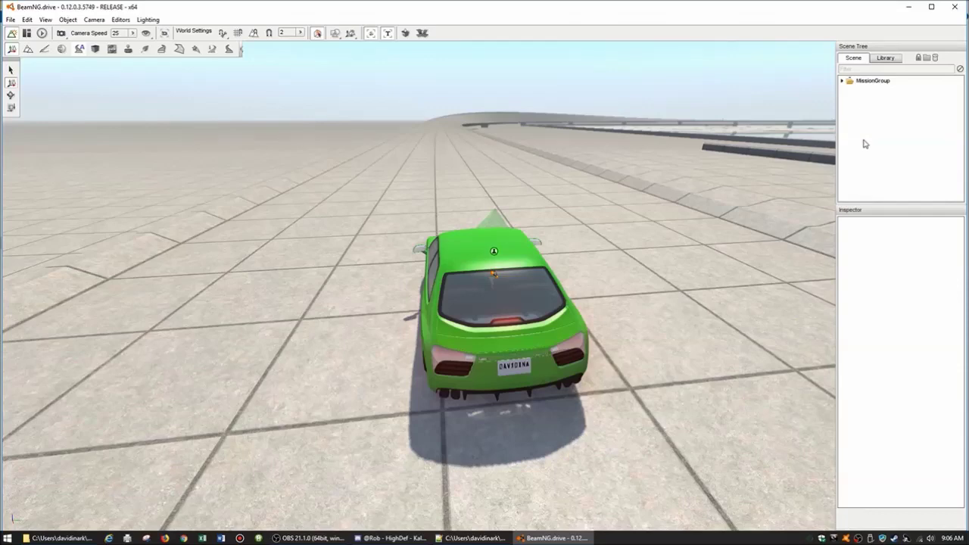
Step: Fly the editor camera away from the car and over the level to examine its ramps, roads and water
key("w")
right_click_drag(708, 214, 863, 140)
key("a")
key("w")
key("s")
right_click_drag(419, 286, 174, 208)
key("w")
key("w")
key("w")
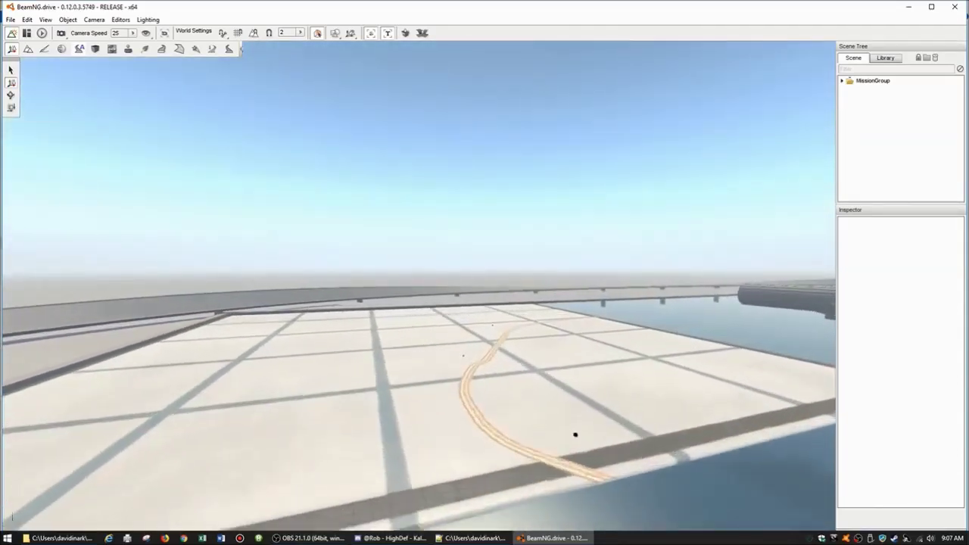
right_click_drag(174, 208, 21, 246)
key("w")
key("s")
right_click_drag(418, 286, 140, 318)
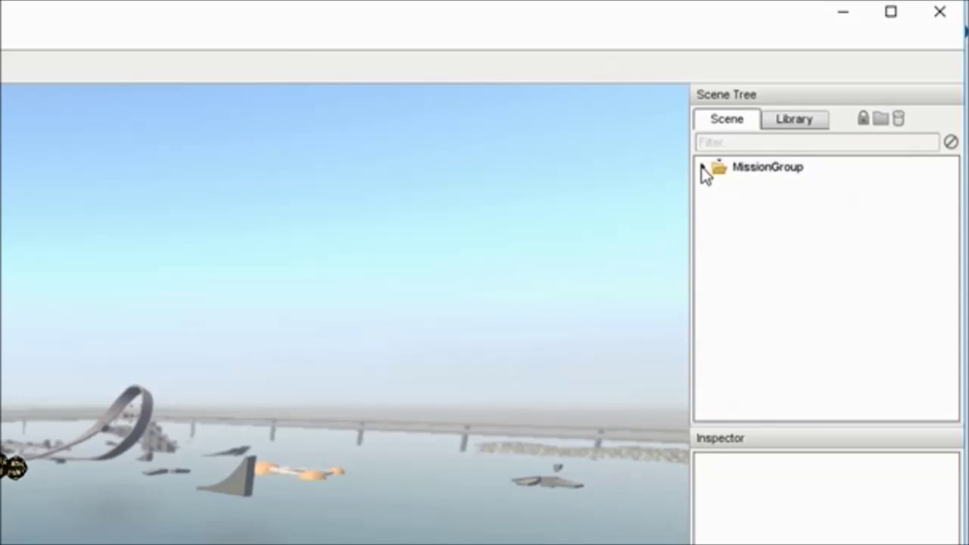
left_click(807, 122)
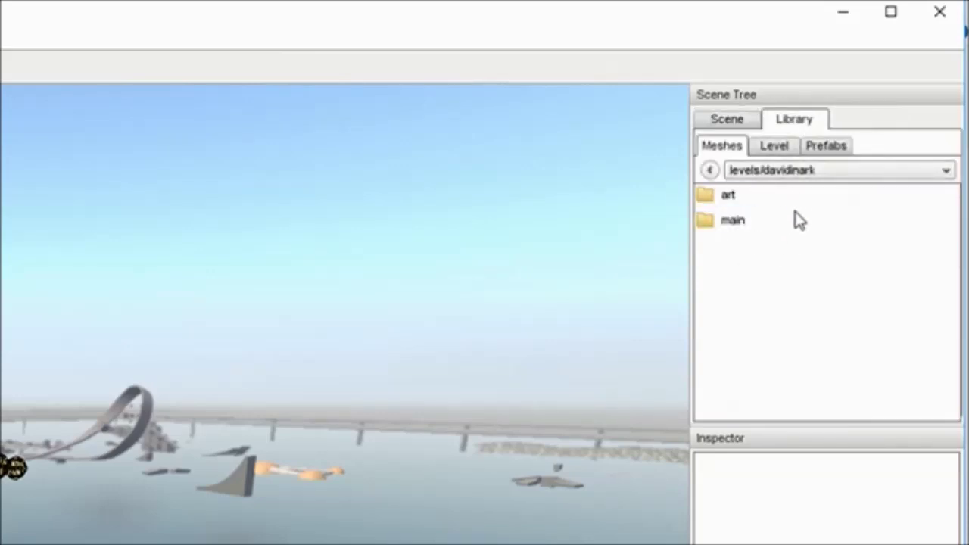
left_click(730, 121)
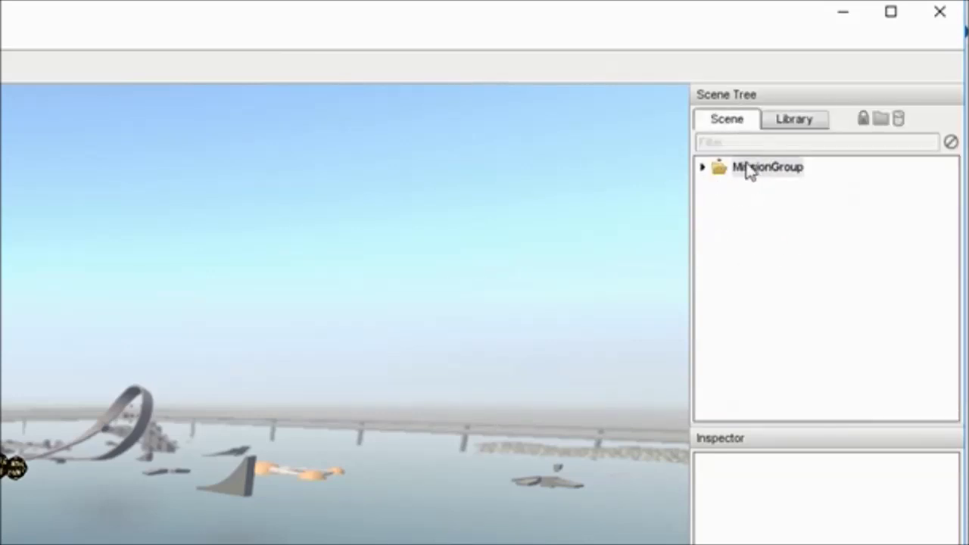
left_click(807, 121)
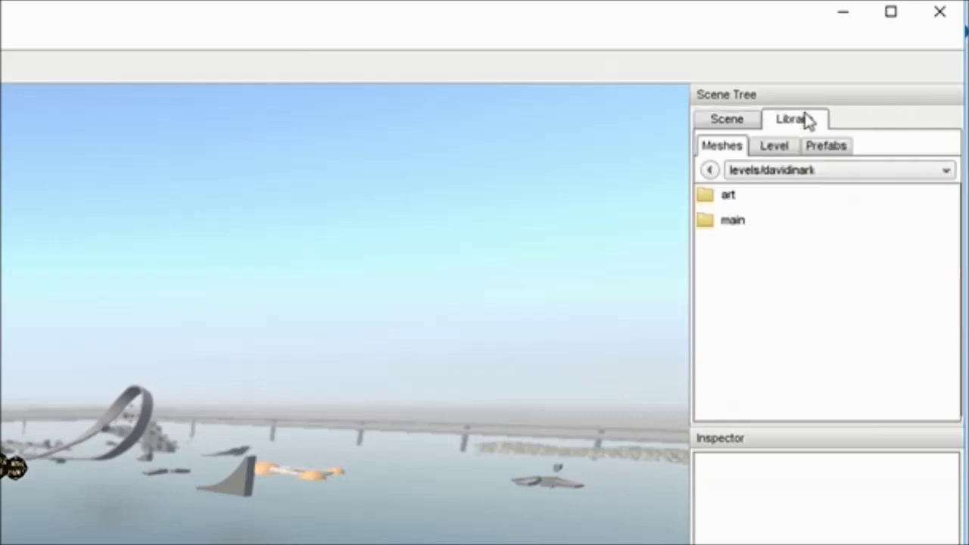
type("main")
key("Return")
left_click(741, 122)
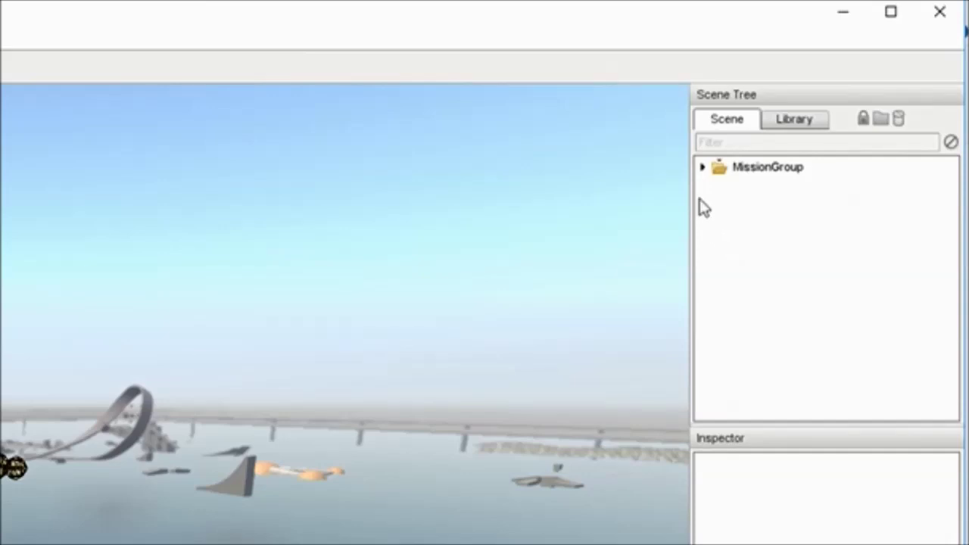
Step: Delete the spawn points spawn_corner through spawn_oval from the PlayerDropPoints group, keeping only spawn_default
left_click(702, 168)
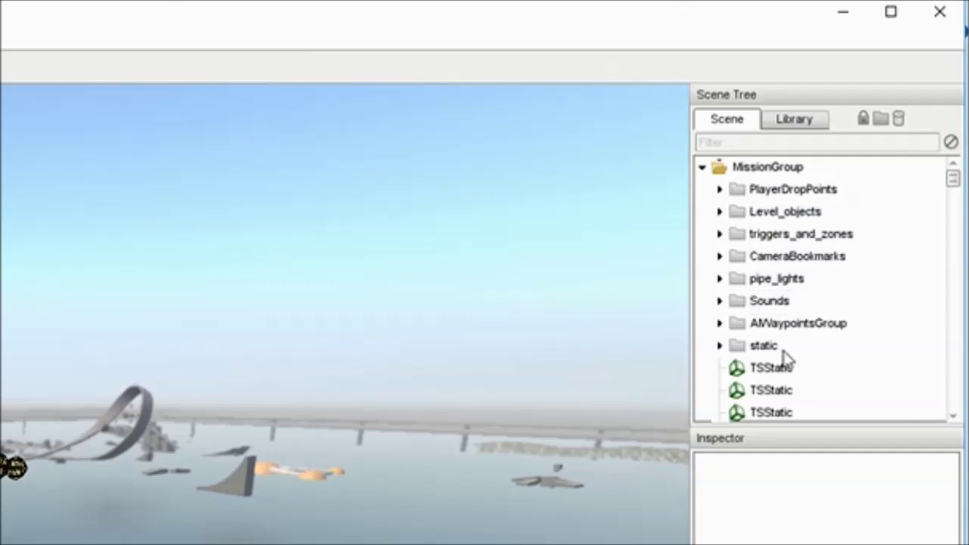
scroll(829, 313, "down", 5)
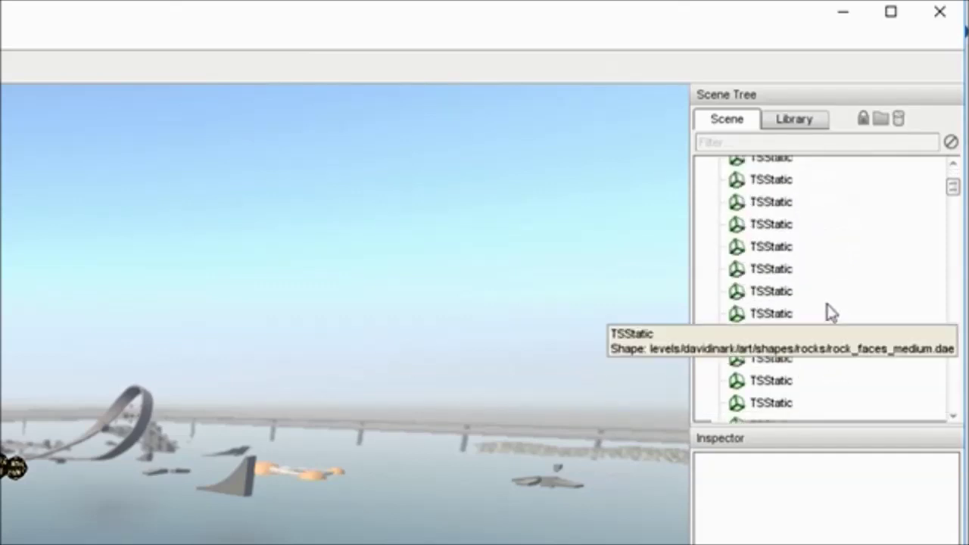
scroll(829, 313, "up", 5)
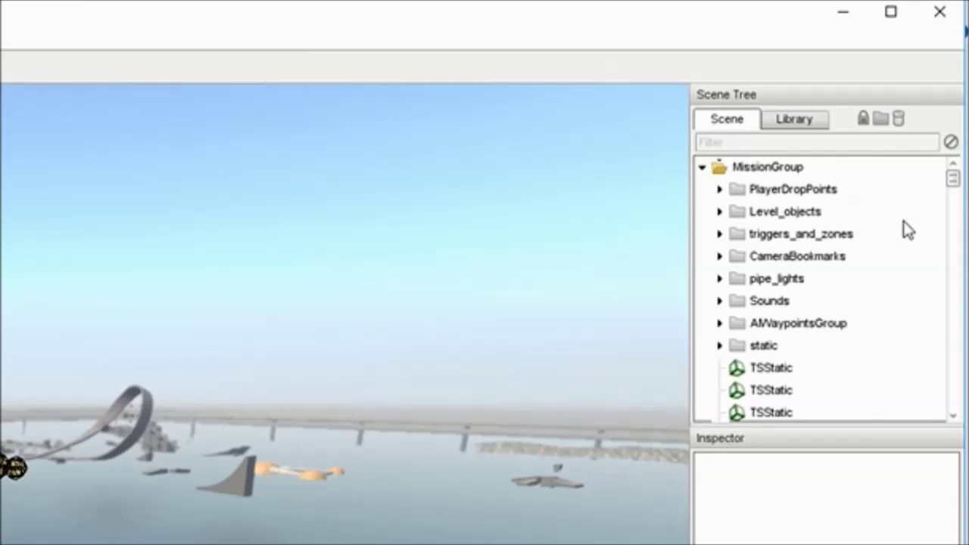
left_click(720, 190)
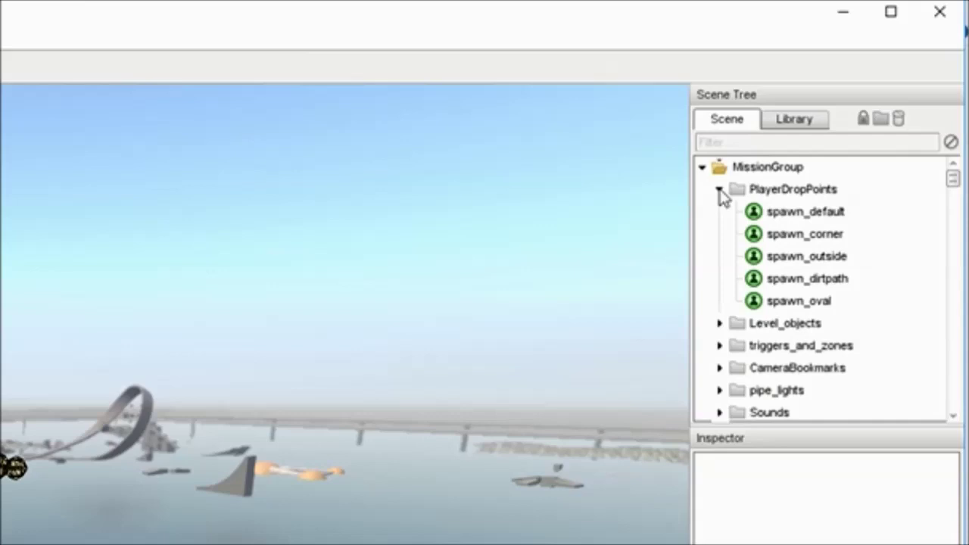
left_click(791, 235)
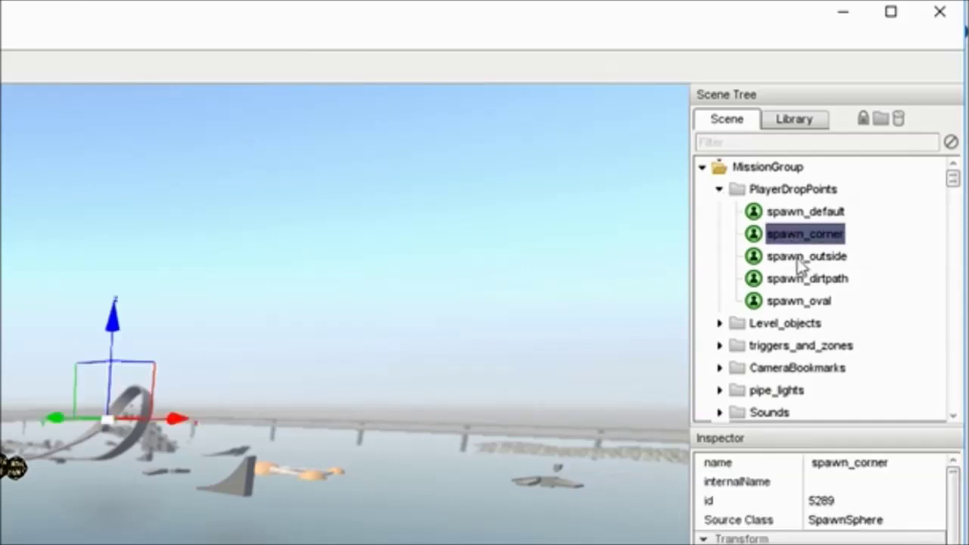
left_click(809, 303, "shift")
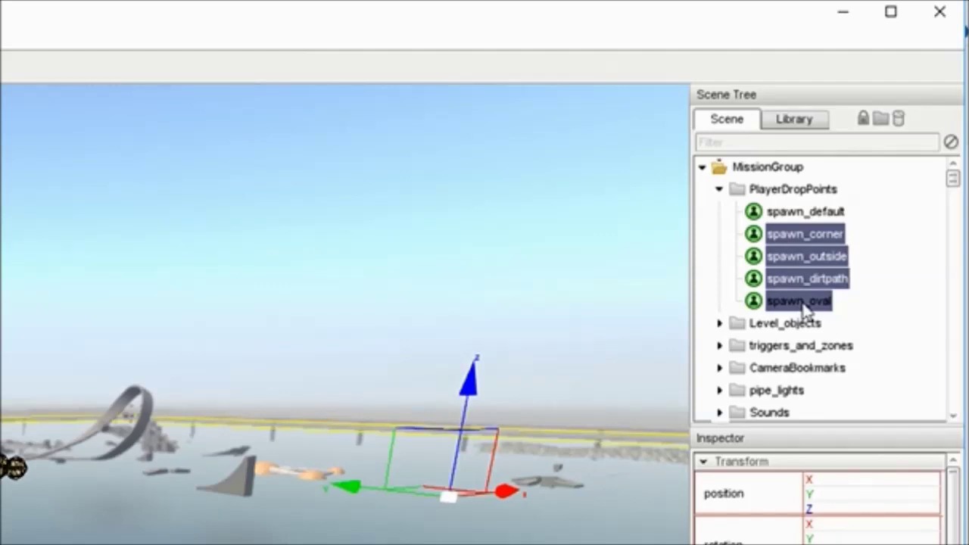
key("Delete")
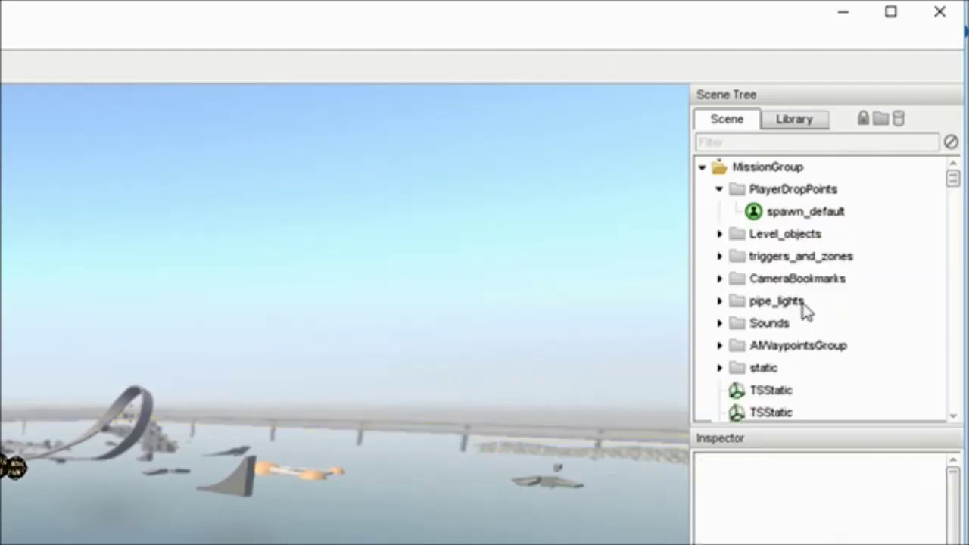
Step: Delete everything in the Level_objects group except the Sky folder, including the water, roads, bumps, terrain, vegetation, lights and jumps
left_click(719, 191)
left_click(721, 213)
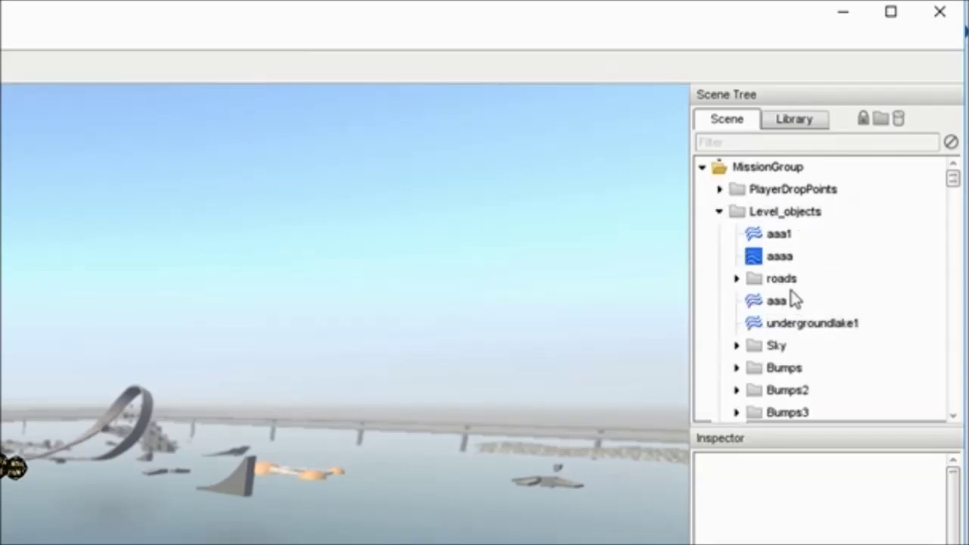
scroll(874, 342, "down", 2)
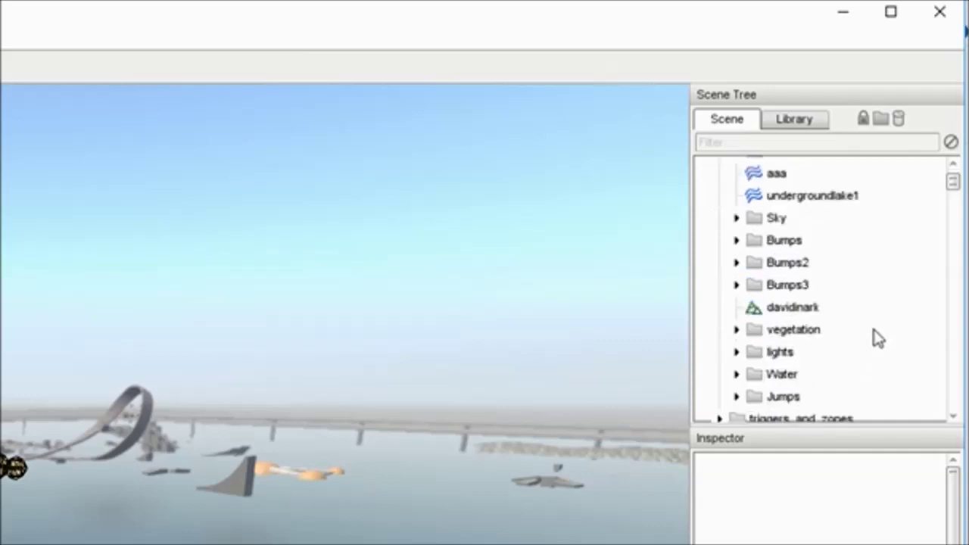
scroll(876, 337, "up", 2)
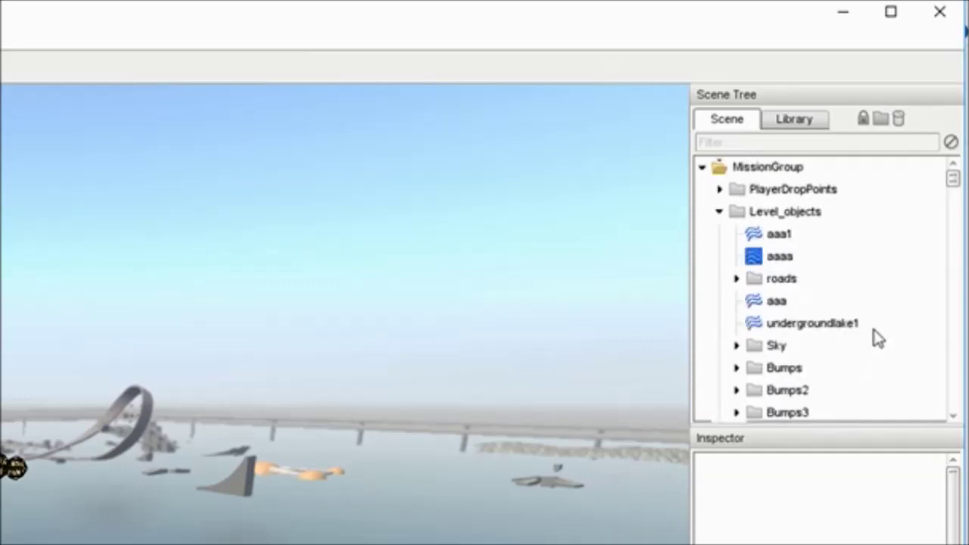
left_click(779, 235)
left_click(780, 258, "ctrl")
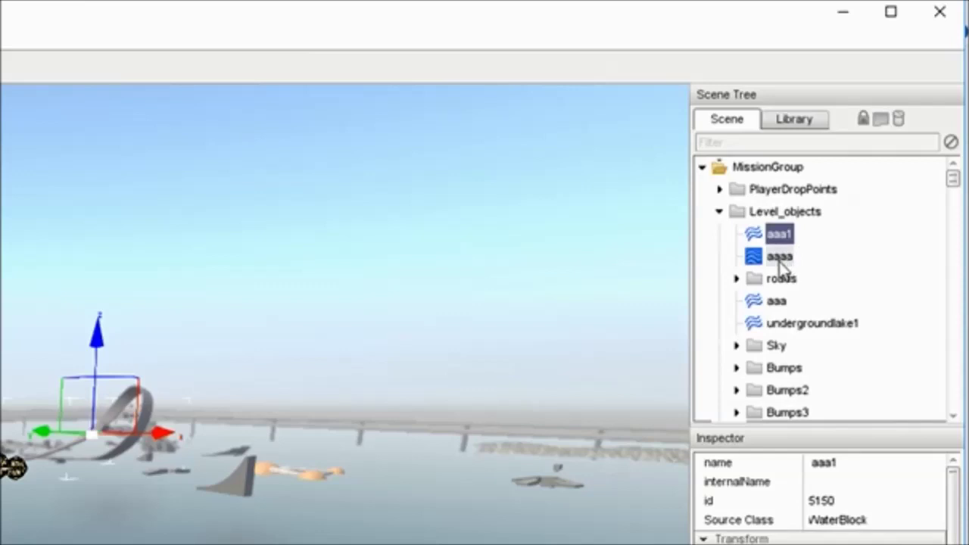
left_click(782, 279, "ctrl")
left_click(777, 301, "ctrl")
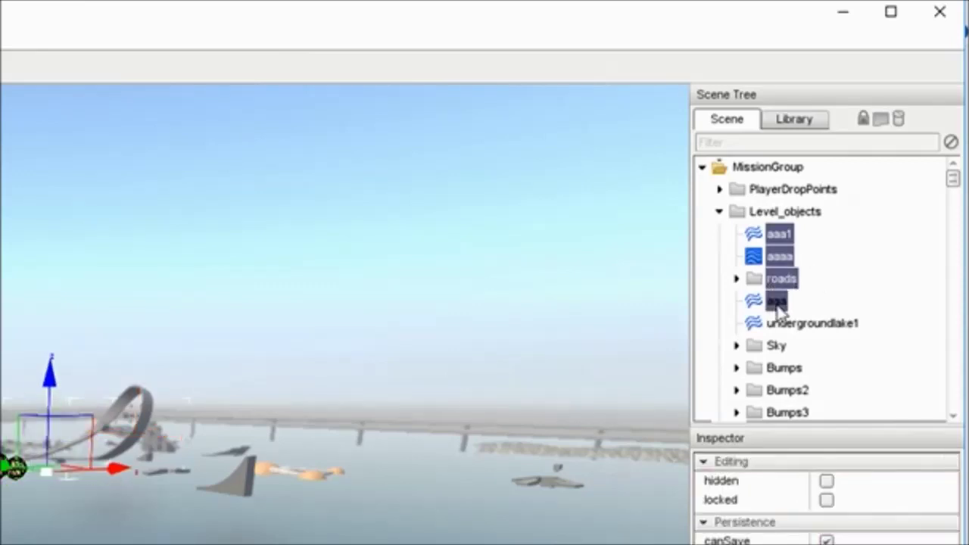
left_click(802, 325, "ctrl")
left_click(783, 368, "ctrl")
left_click(787, 390, "ctrl")
left_click(787, 412, "ctrl")
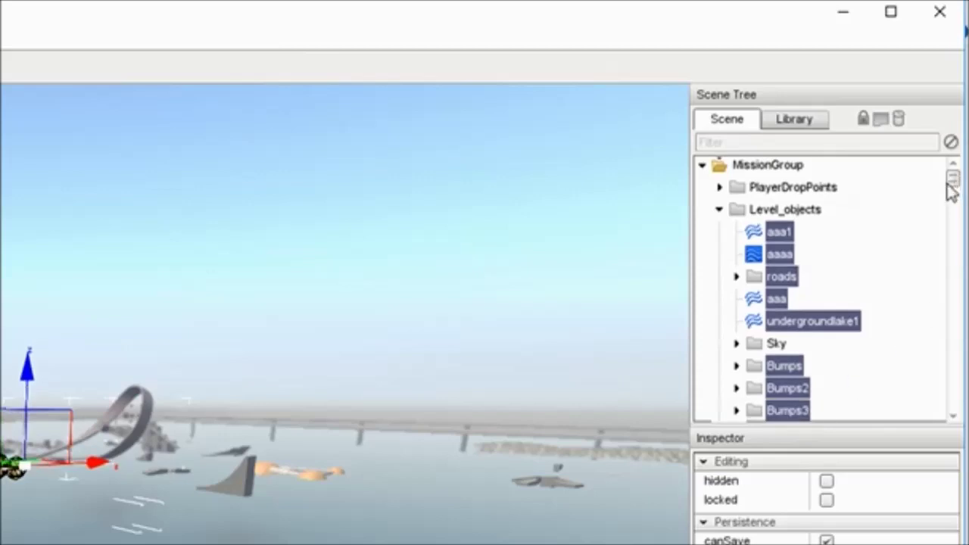
left_click_drag(954, 190, 957, 197)
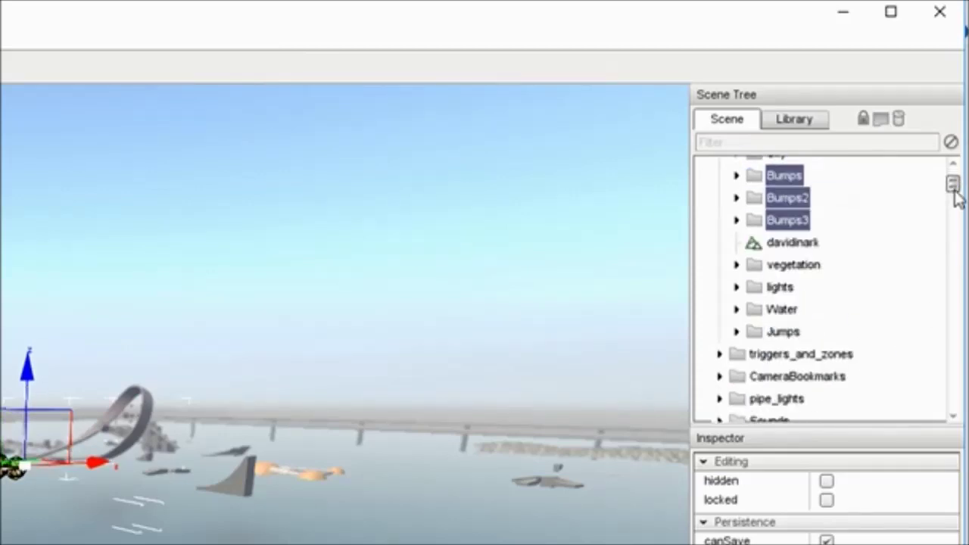
left_click(793, 244, "ctrl")
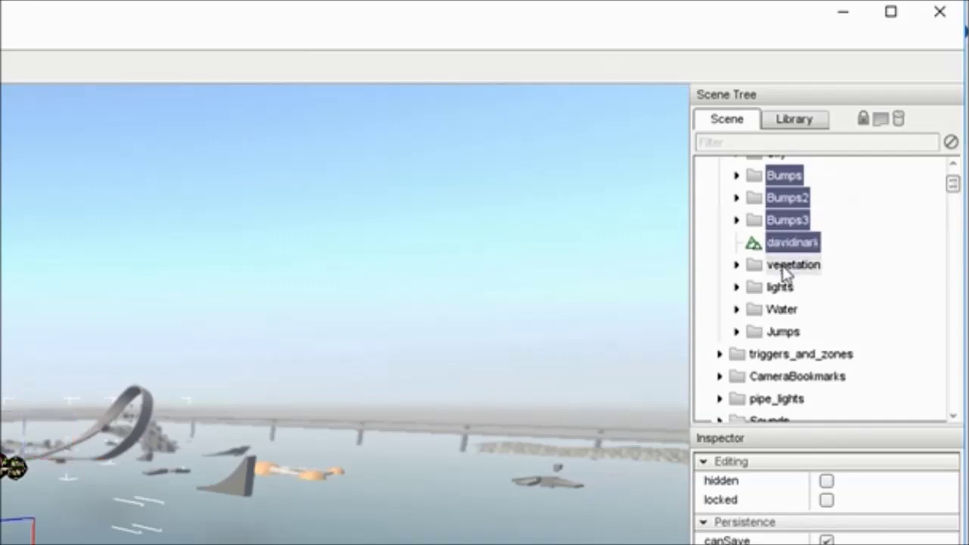
left_click(793, 266, "ctrl")
left_click(784, 289, "ctrl")
left_click(784, 309, "ctrl")
left_click(783, 331, "ctrl")
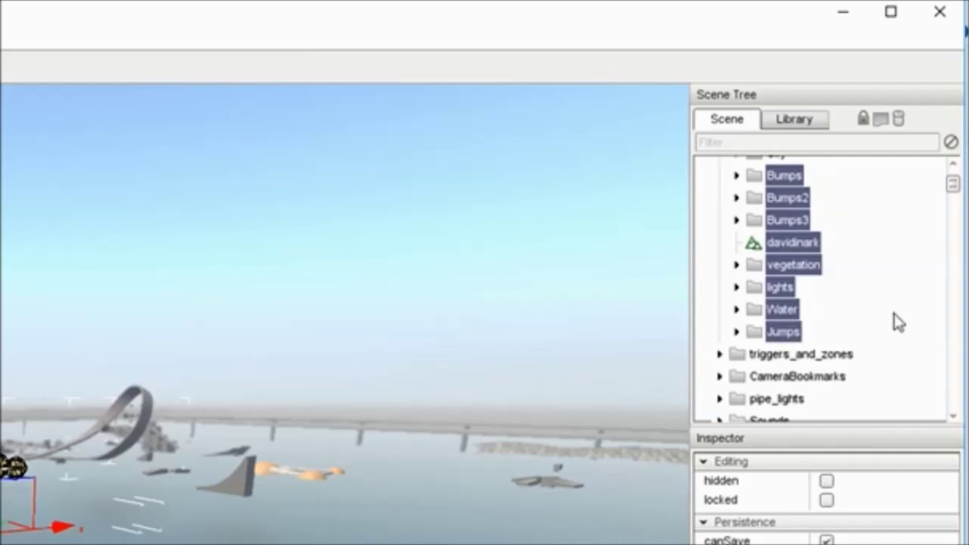
scroll(903, 303, "up", 2)
scroll(905, 305, "down", 2)
scroll(904, 305, "up", 3)
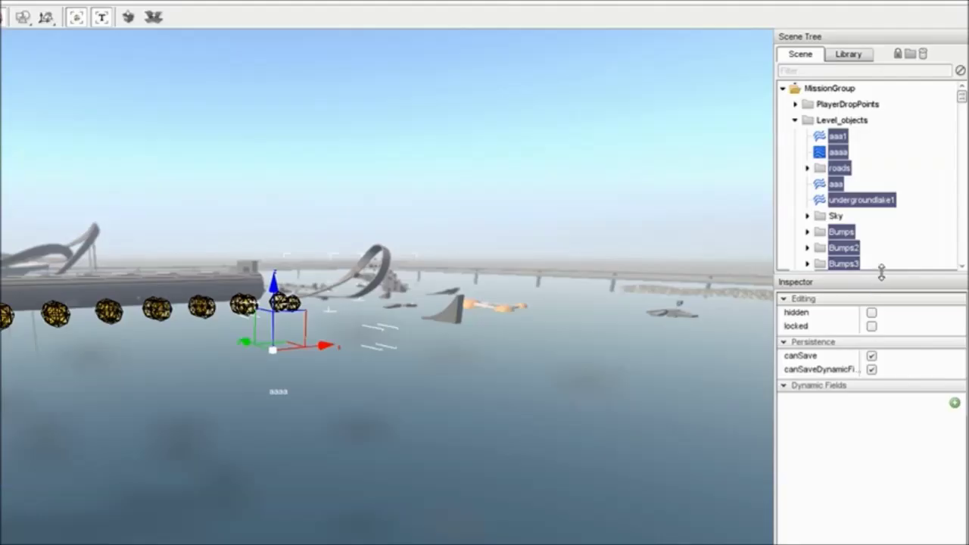
left_click_drag(840, 428, 864, 528)
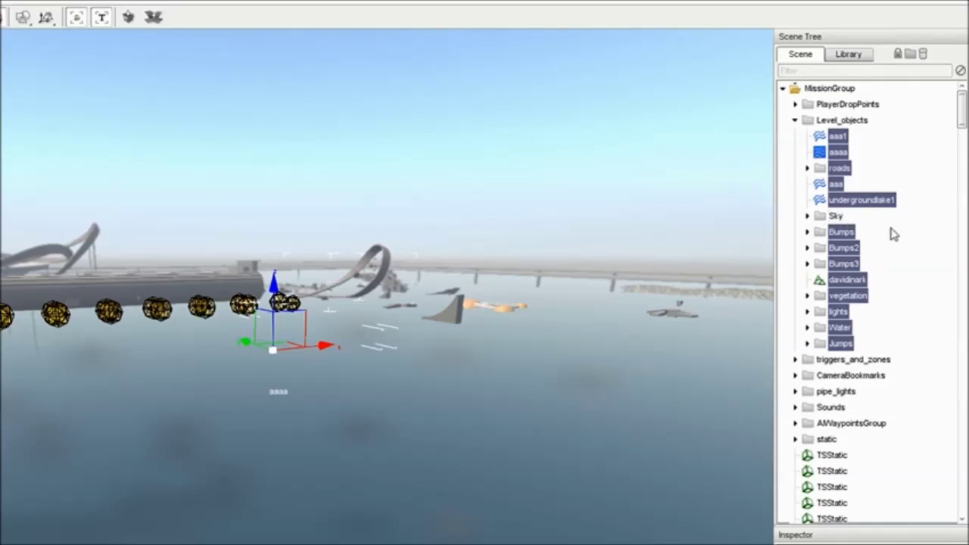
key("Delete")
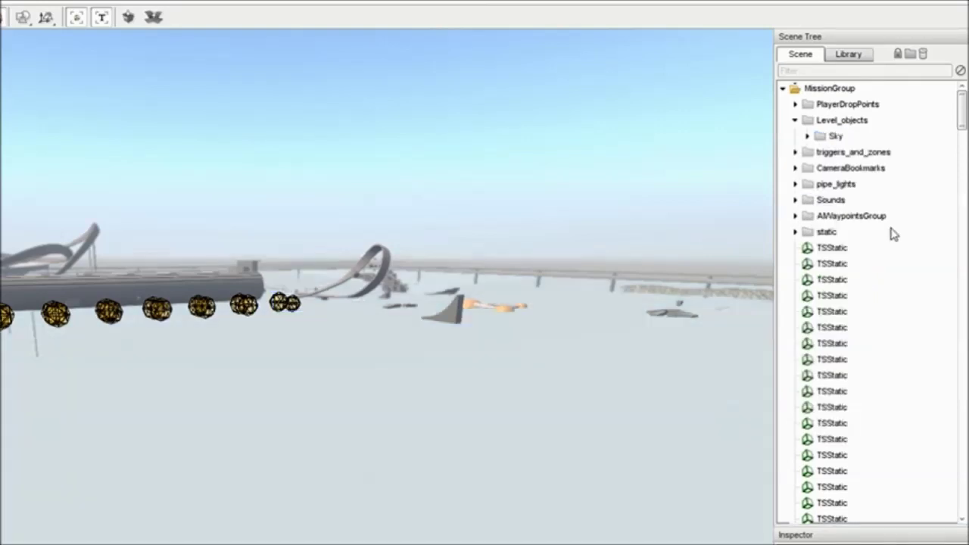
left_click(795, 121)
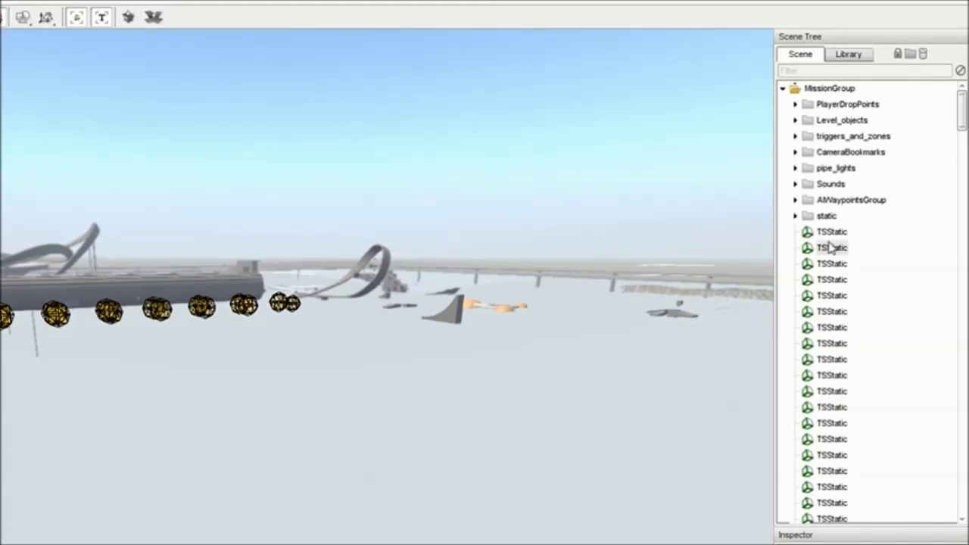
Step: Delete all MissionGroup entries from triggers_and_zones through busRoad_5, keeping PlayerDropPoints, Level_objects and thePlayer
left_click(853, 138)
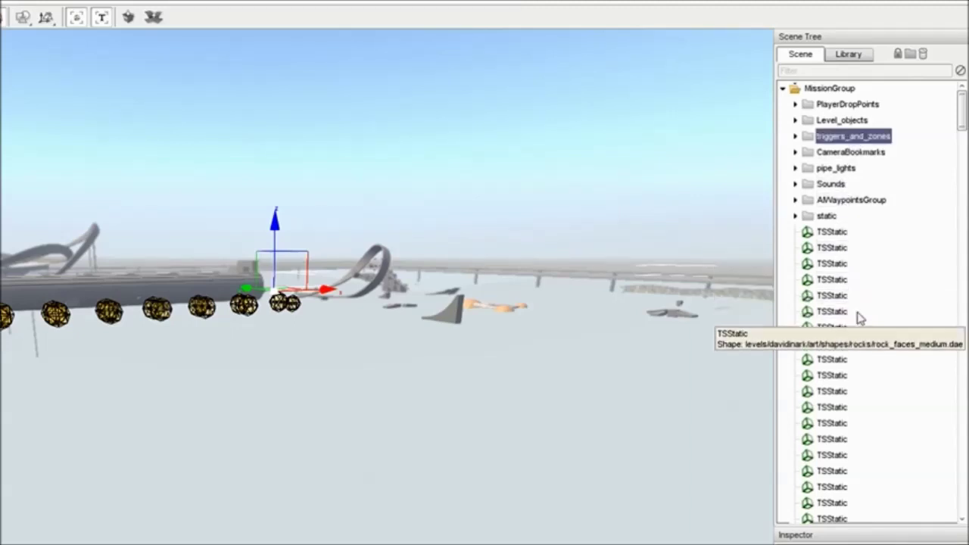
left_click_drag(961, 115, 964, 517)
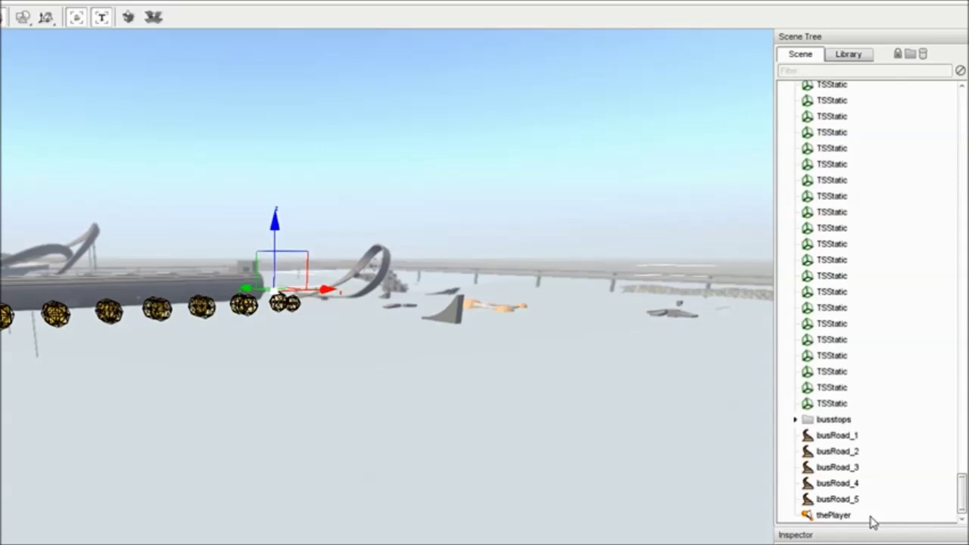
left_click(846, 502, "shift")
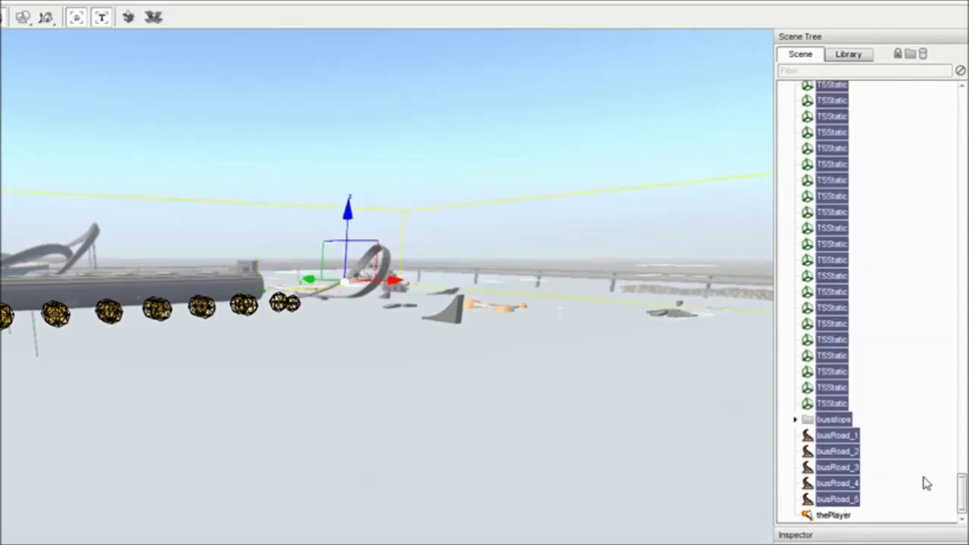
scroll(852, 333, "up", 10)
scroll(854, 301, "up", 10)
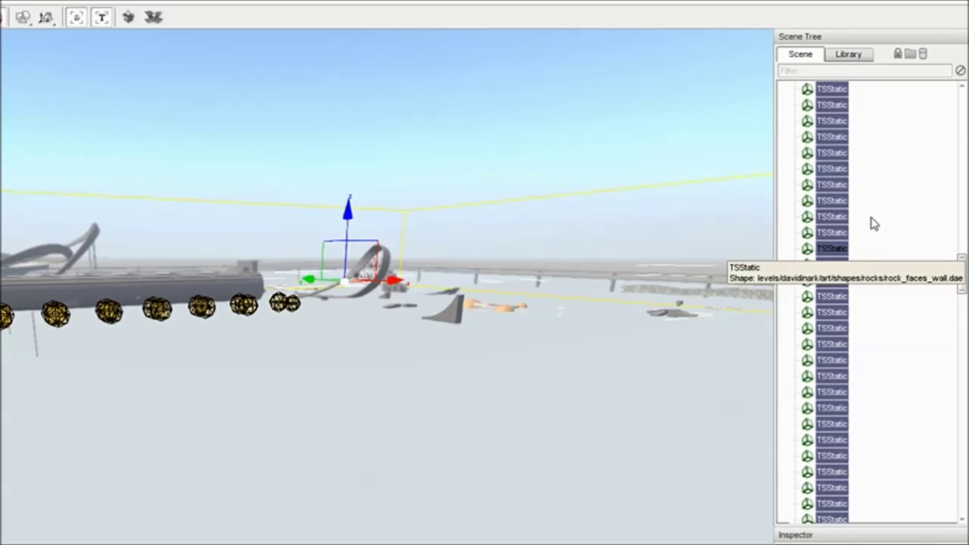
key("Delete")
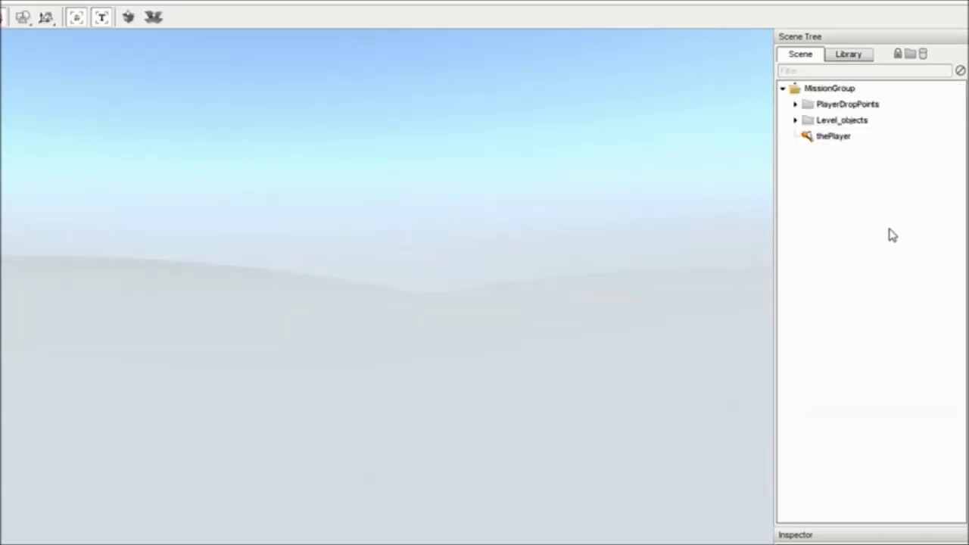
Step: Open the Decal Editor and expand the placed instances of Road_01_d and road_01_tracks_large_decal_01d
right_click_drag(370, 448, 368, 399)
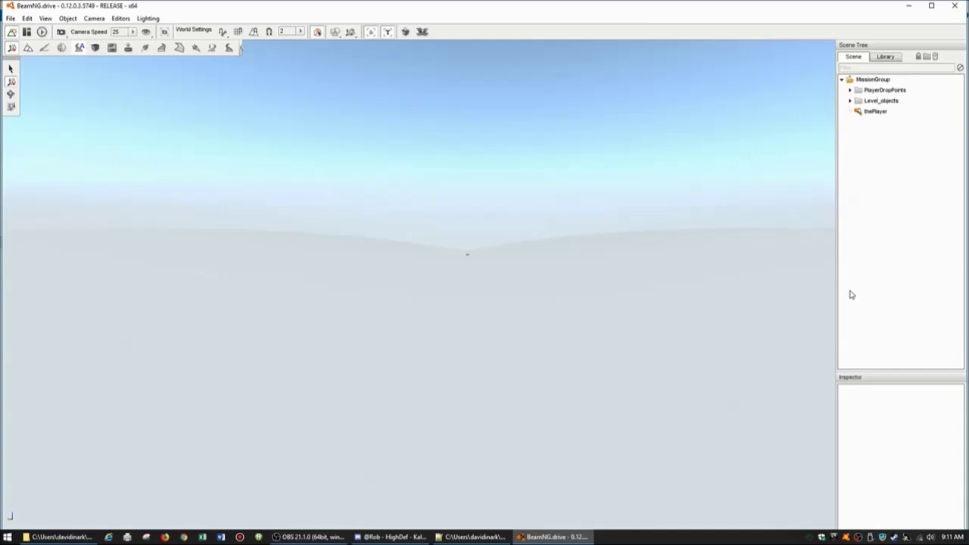
mouse_move(549, 350)
right_mouse_down()
mouse_move(557, 364)
mouse_move(816, 490)
mouse_move(757, 393)
mouse_move(757, 326)
mouse_move(757, 378)
mouse_move(262, 210)
mouse_move(455, 225)
mouse_move(402, 218)
mouse_move(402, 249)
mouse_move(555, 352)
right_mouse_up()
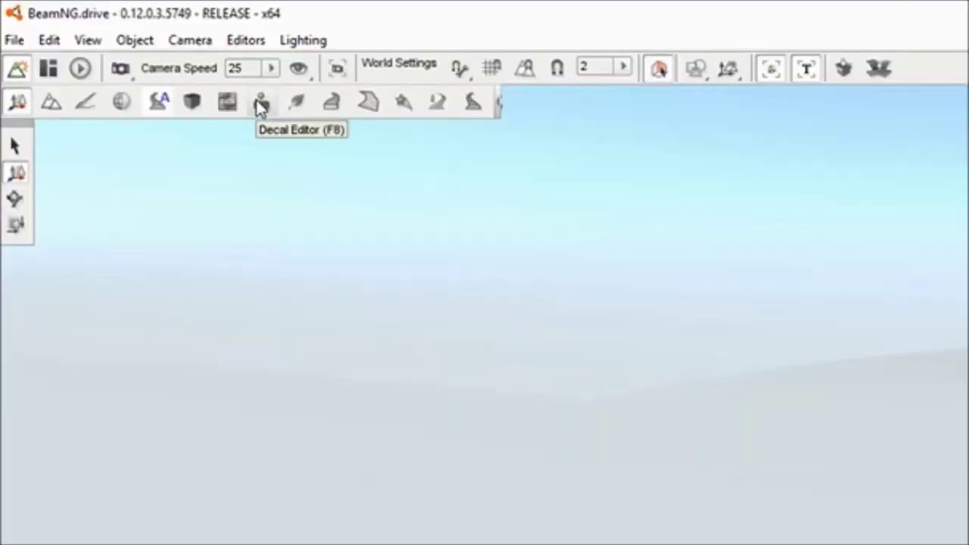
left_click(261, 105)
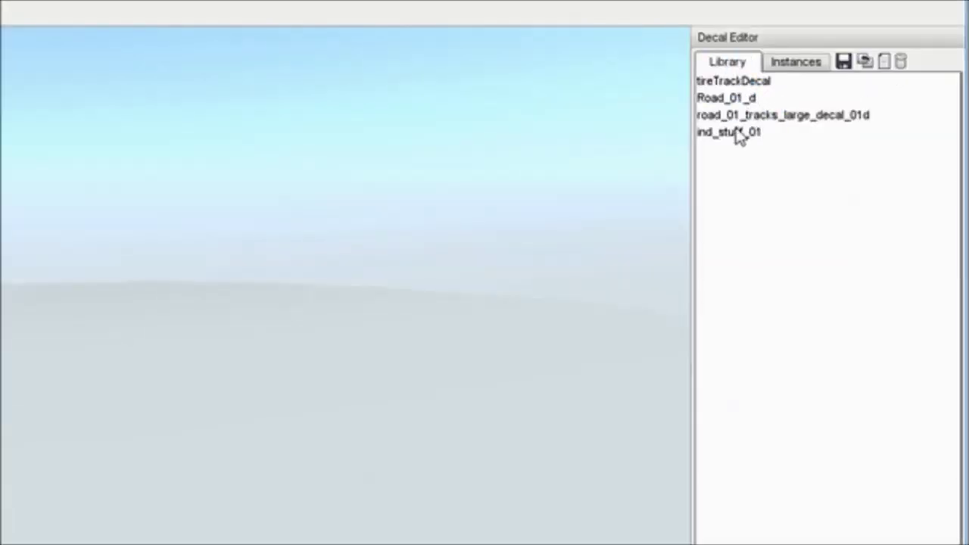
left_click(793, 64)
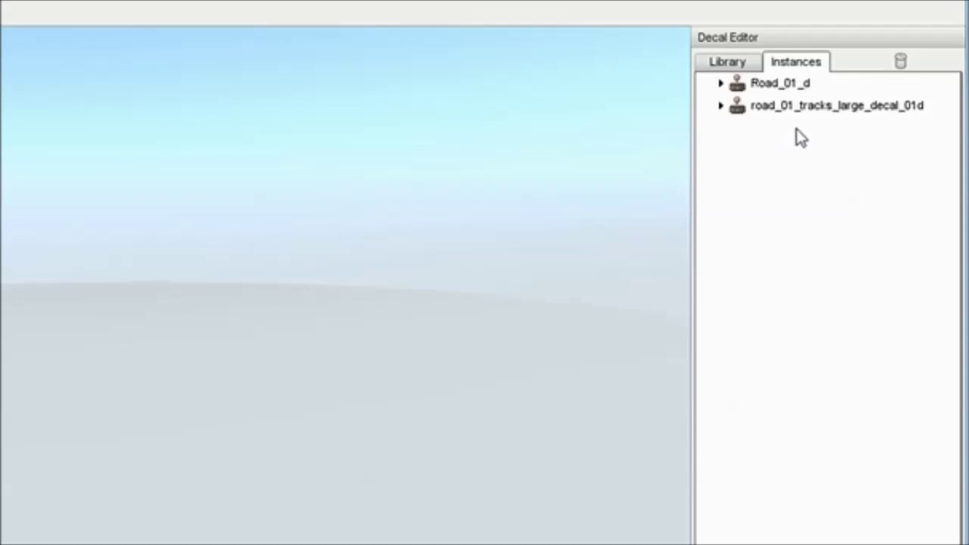
left_click(721, 83)
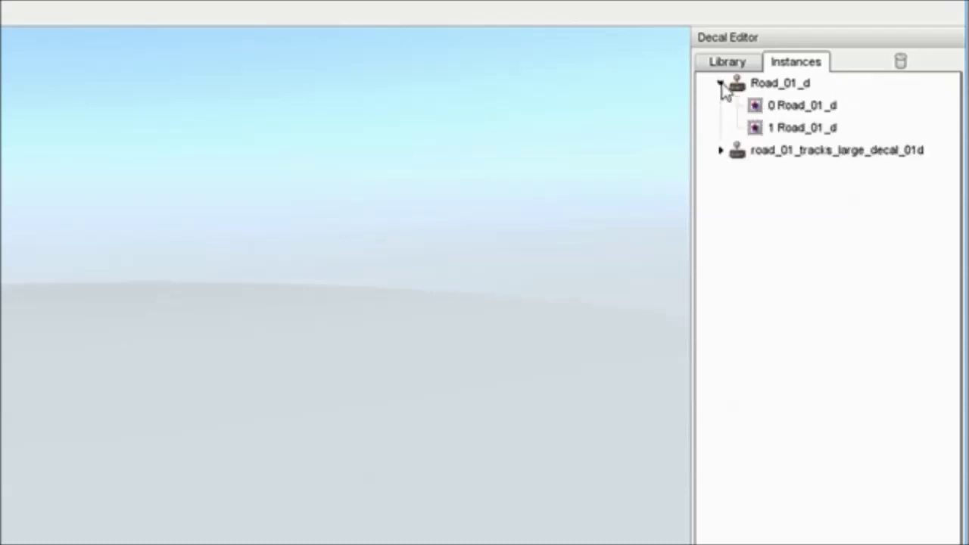
left_click(721, 151)
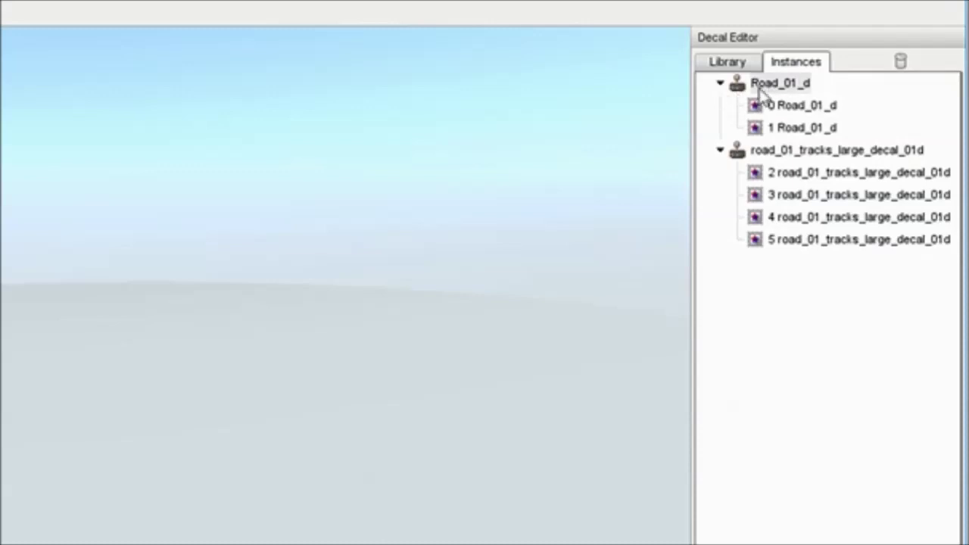
Step: Delete decal instances 0 and 1 of Road_01_d
left_click(799, 107)
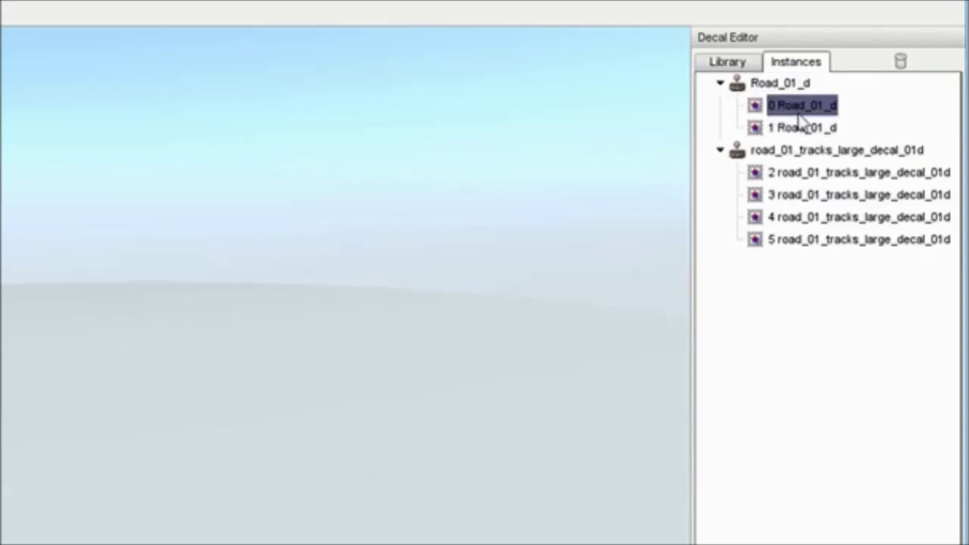
left_click(804, 130)
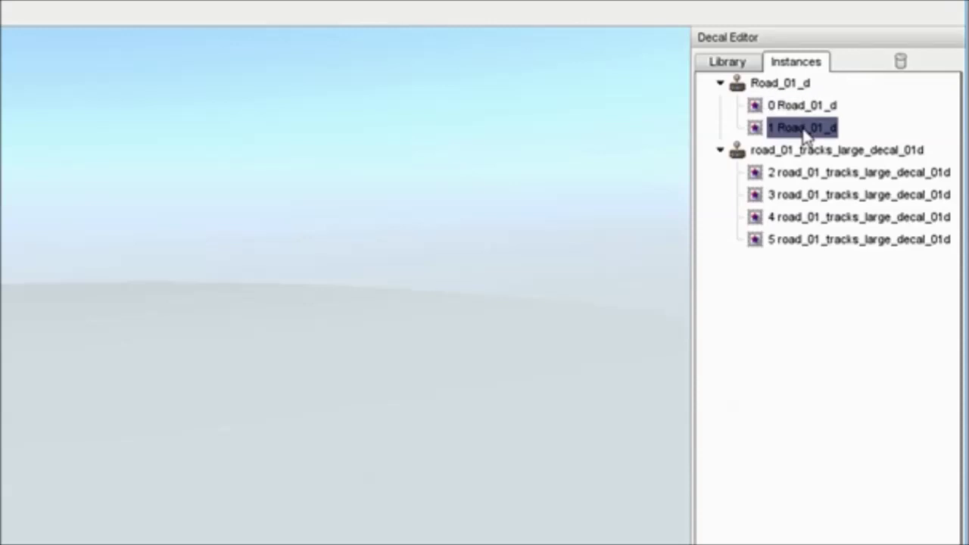
left_click(806, 108)
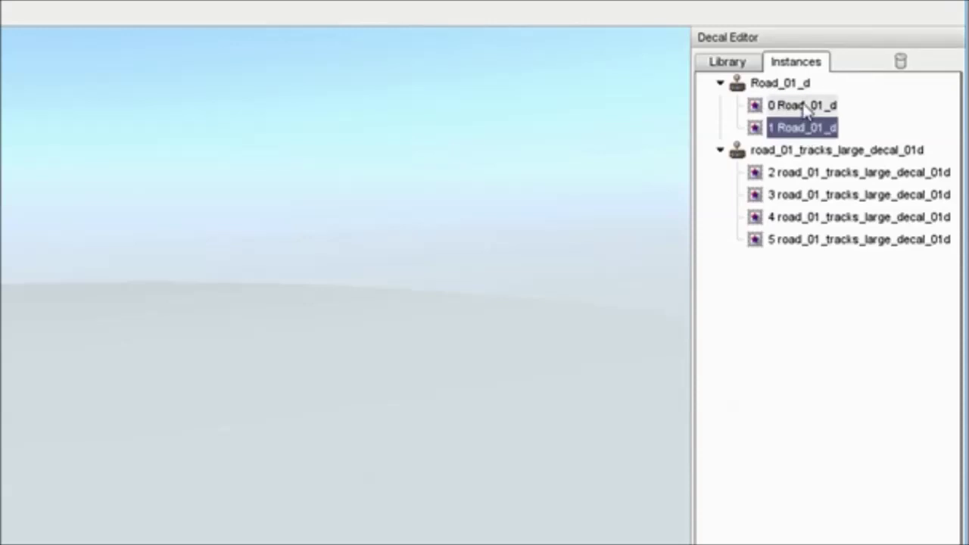
left_click(805, 129)
left_click(807, 110)
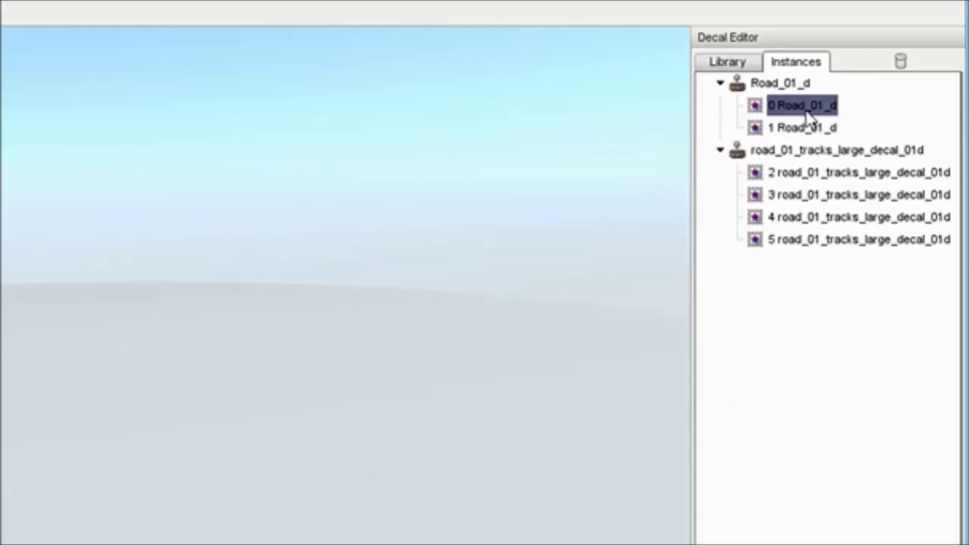
key("Delete")
left_click(809, 112)
key("Delete")
Step: Delete decal instances 2 through 5 of road_01_tracks_large_decal_01d
left_click(809, 128)
key("Delete")
left_click(808, 130)
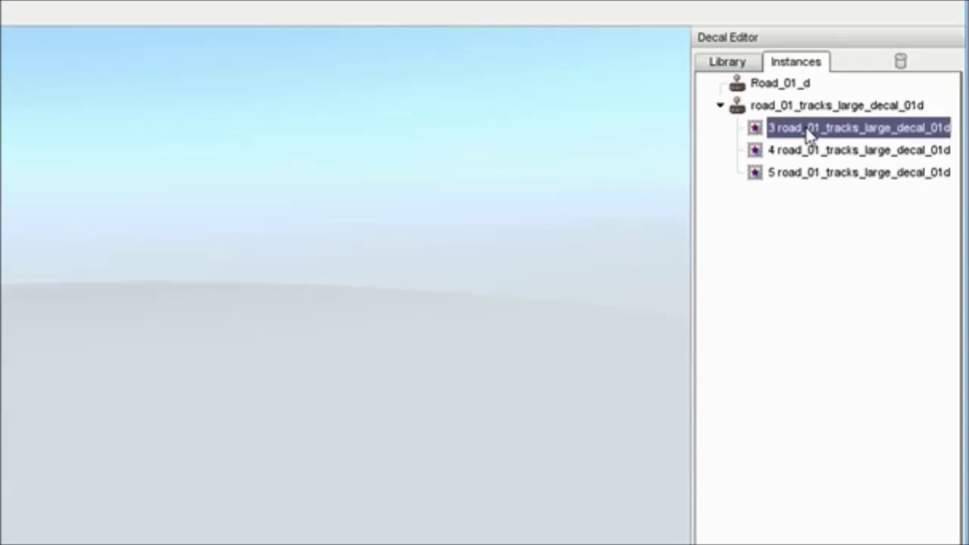
key("Delete")
left_click(808, 130)
key("Delete")
left_click(810, 133)
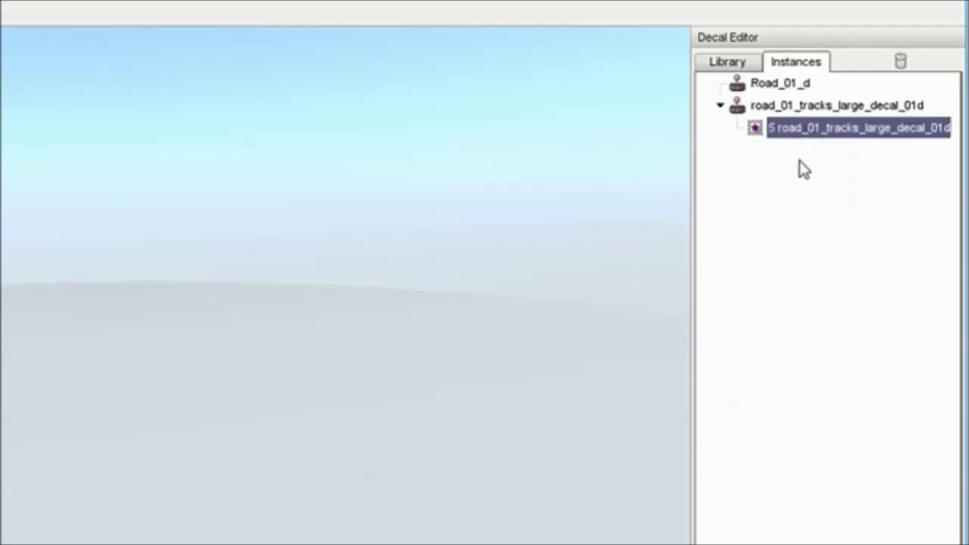
key("Delete")
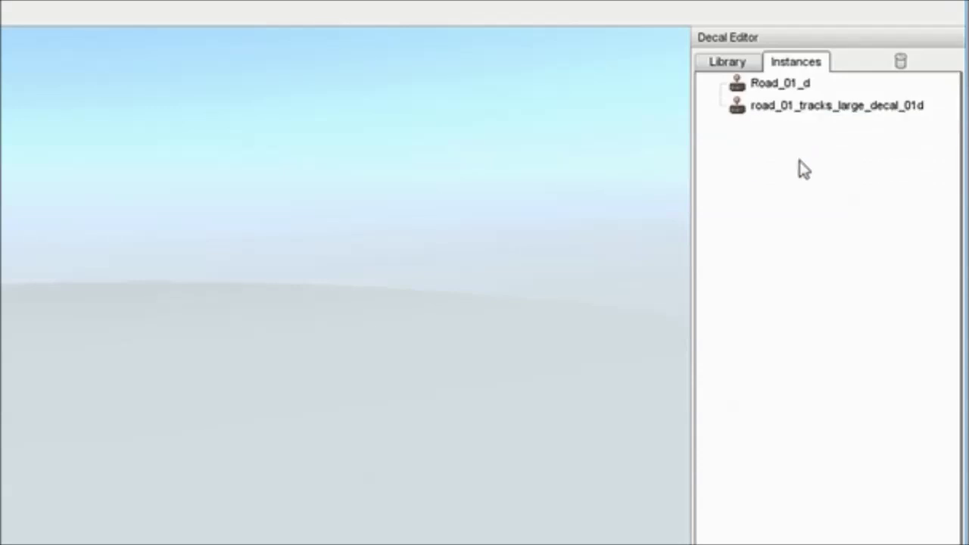
left_click(757, 85)
left_click(761, 109)
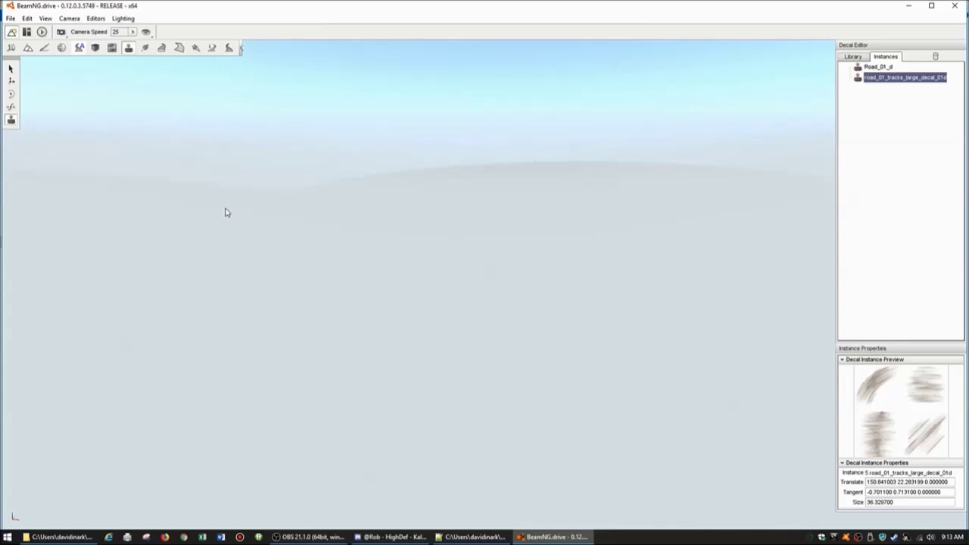
Step: Close BeamNG.drive and examine the terrain.ter and terrain.terrain.json files in its levels folder
left_click(953, 5)
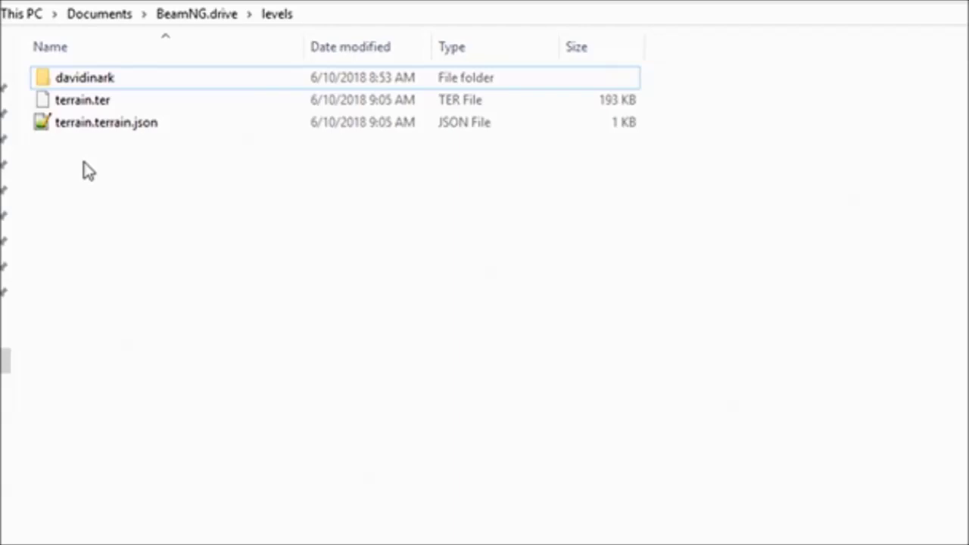
left_click_drag(84, 161, 96, 108)
left_click(182, 223)
left_click_drag(65, 158, 98, 108)
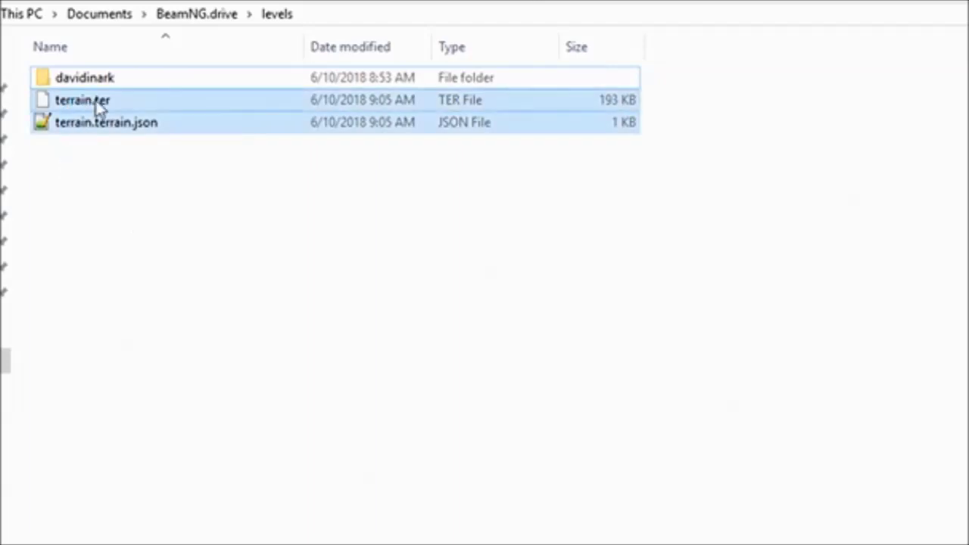
left_click(87, 167)
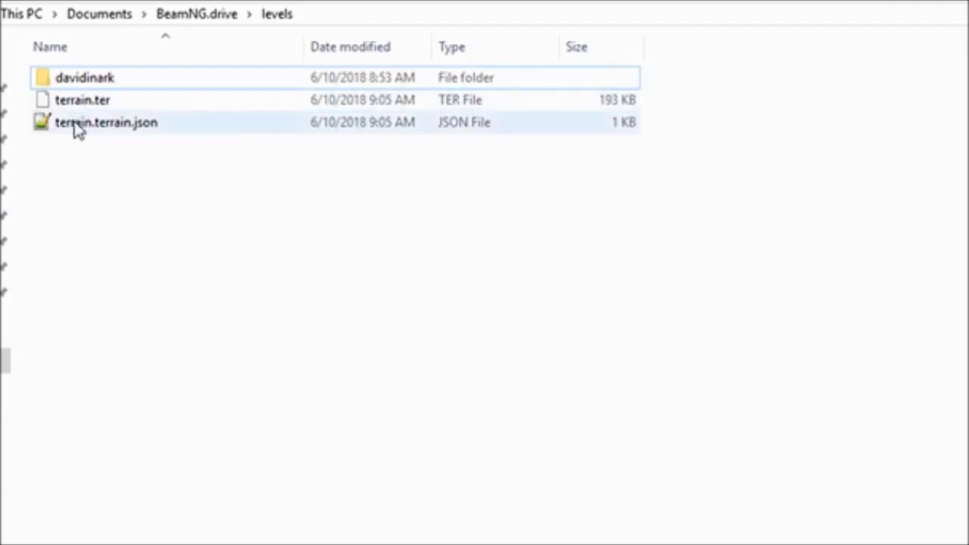
Step: Compress the davidinark level folder into a zipped folder, keeping the name davidinark.zip
left_click(102, 84)
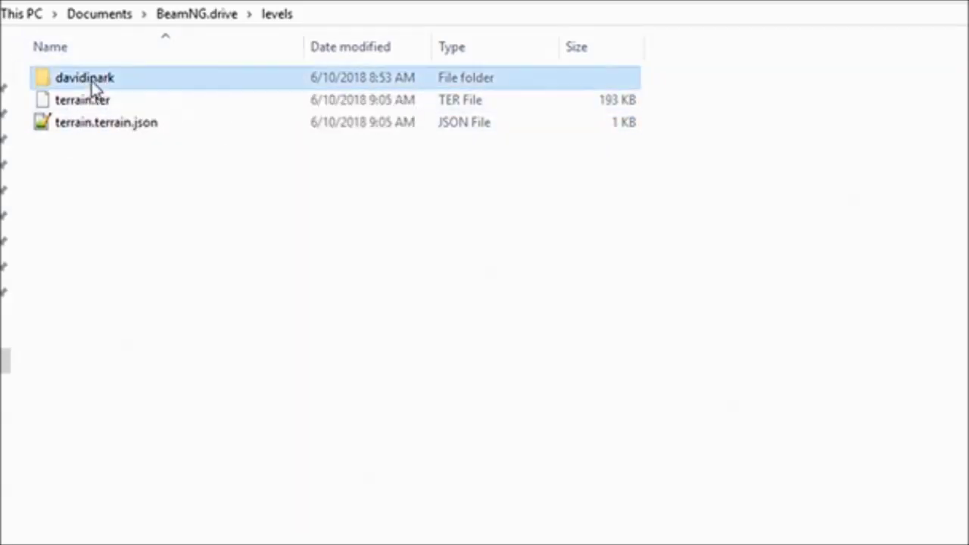
right_click(94, 86)
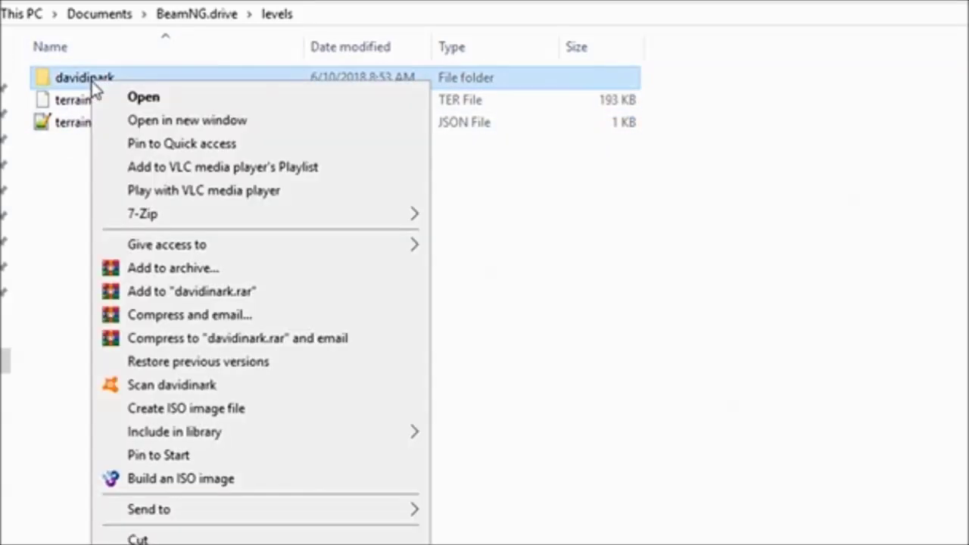
mouse_move(409, 513)
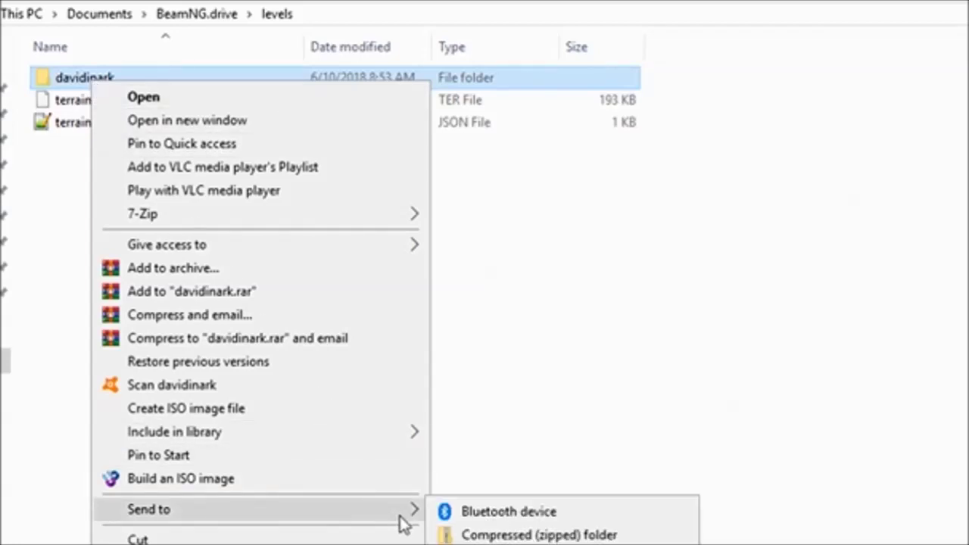
left_click(558, 541)
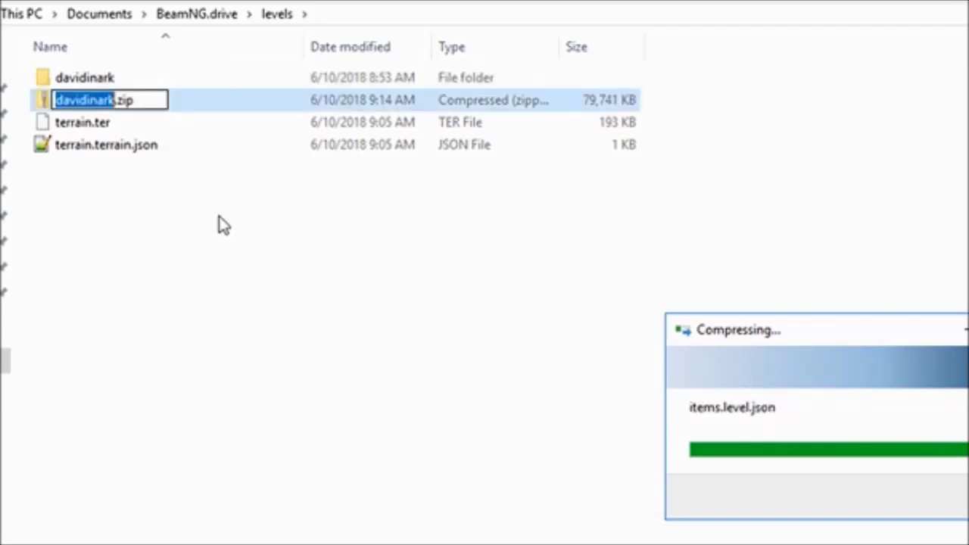
left_click(193, 187)
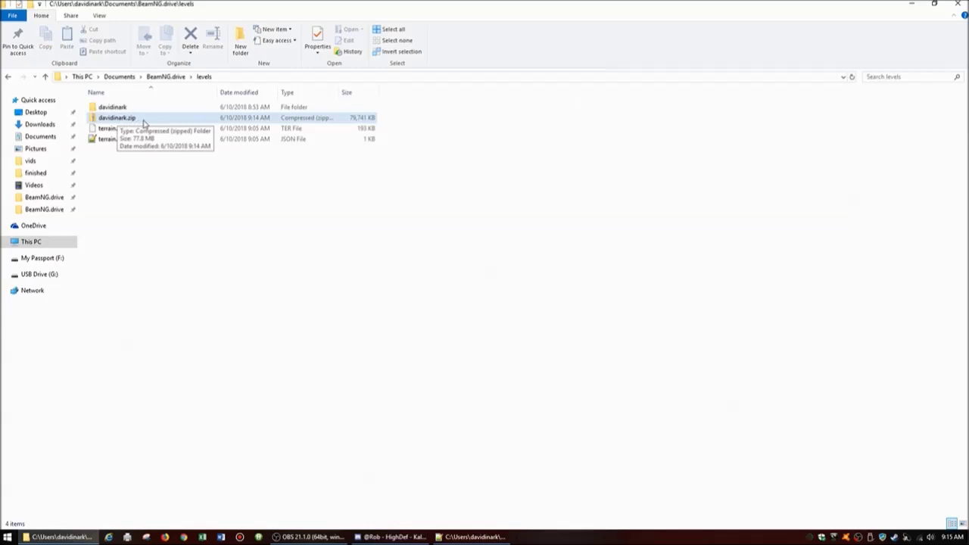
Step: Copy davidinark.zip from the levels folder into the mods1 folder on the desktop as a backup
right_click(144, 121)
left_click(122, 121)
right_click(131, 120)
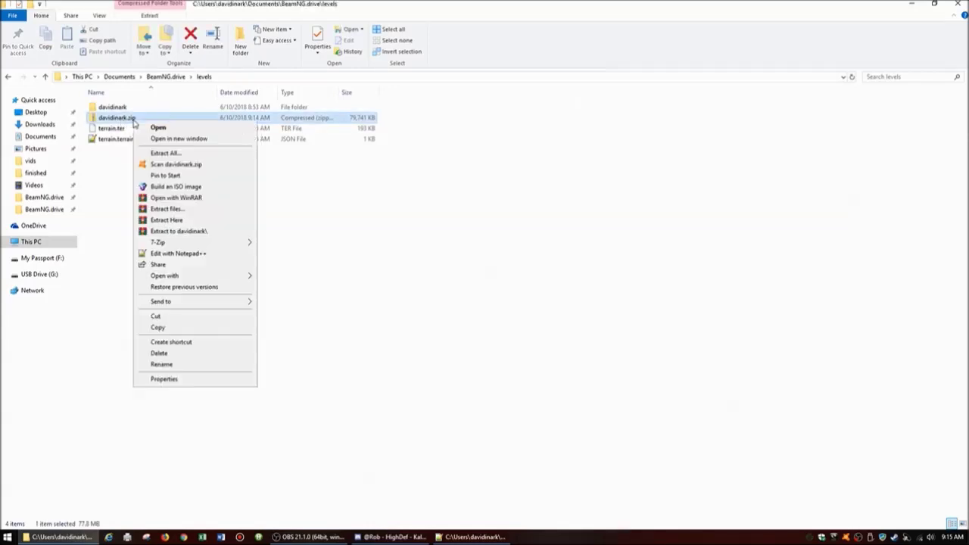
left_click(170, 328)
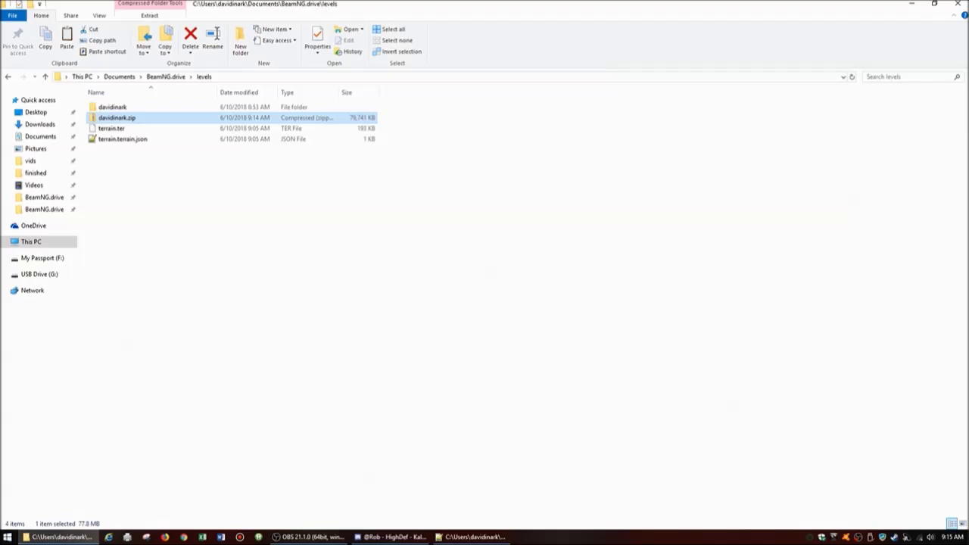
left_click(966, 538)
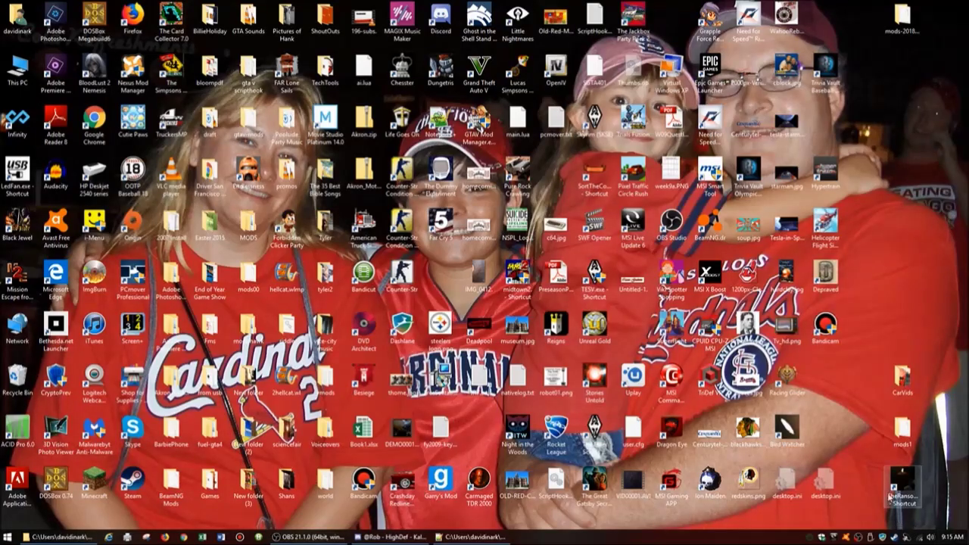
double_click(903, 430)
right_click(631, 295)
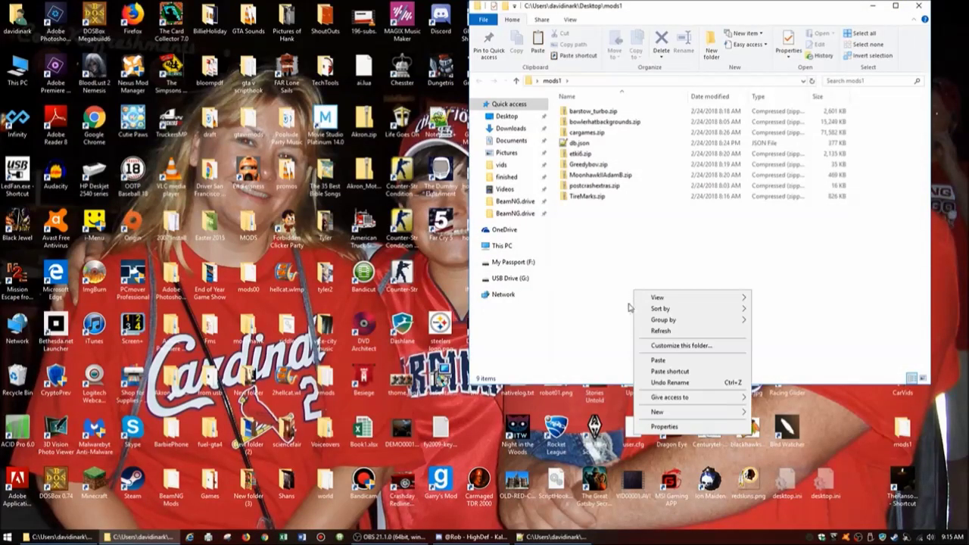
left_click(647, 365)
left_click(666, 297)
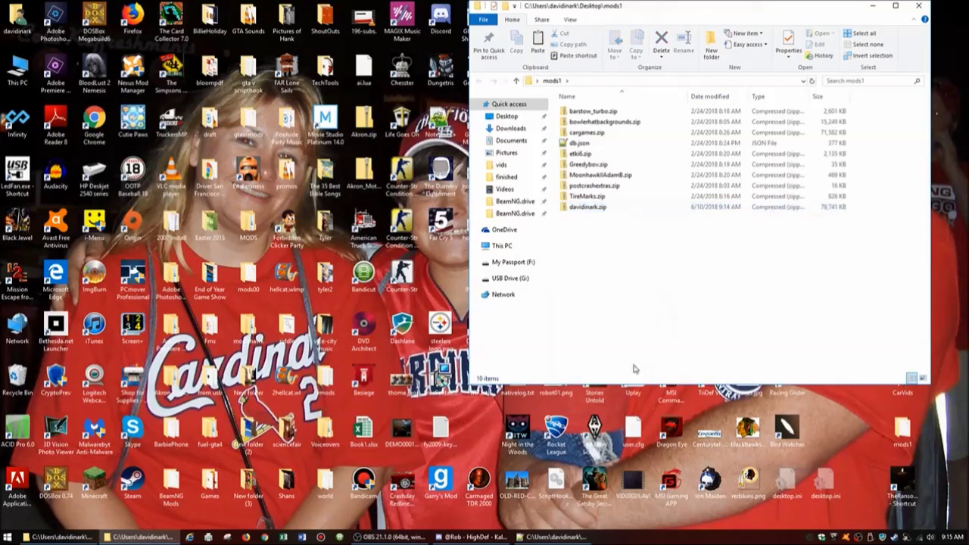
Step: Return to the BeamNG.drive levels folder and delete davidinark.zip from it, leaving the mods1 copy
left_click(143, 537)
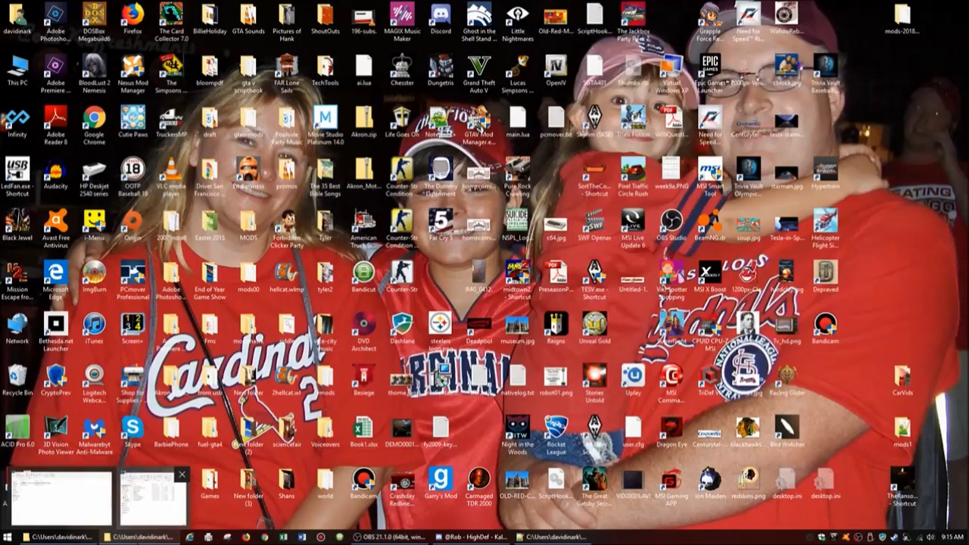
left_click(142, 537)
left_click(129, 539)
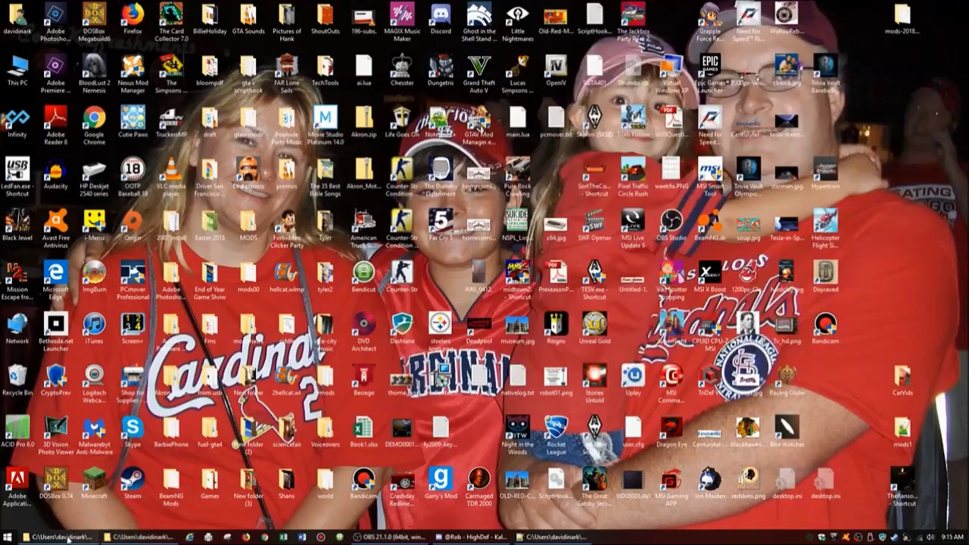
left_click(61, 536)
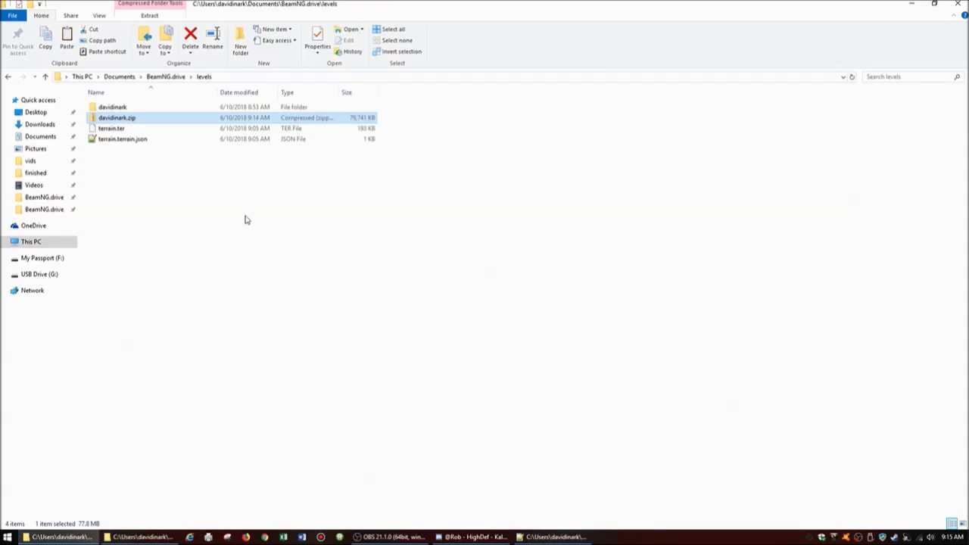
key("Delete")
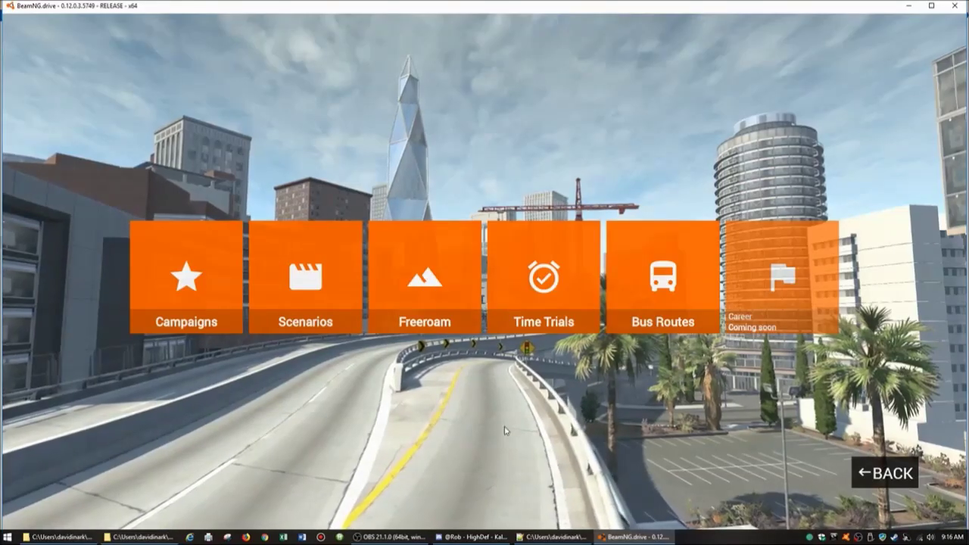
Step: Load the davidinark test map in Freeroam and open it in the world editor with the simulation paused
left_click(426, 286)
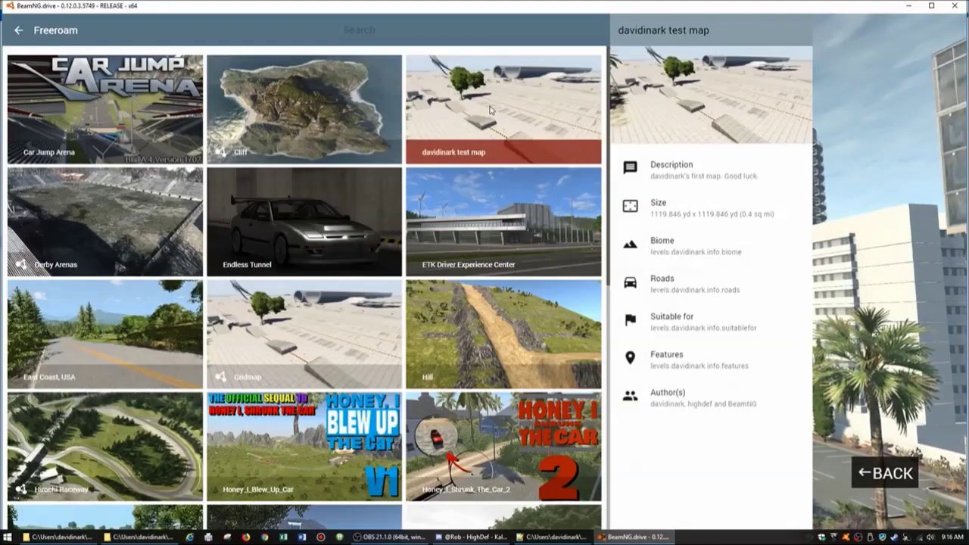
left_click(493, 111)
left_click(710, 521)
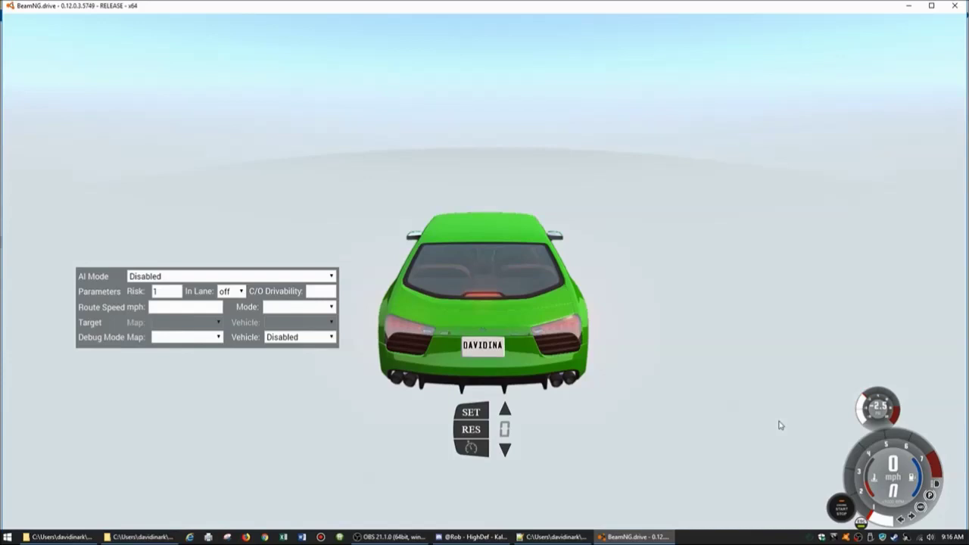
key("j")
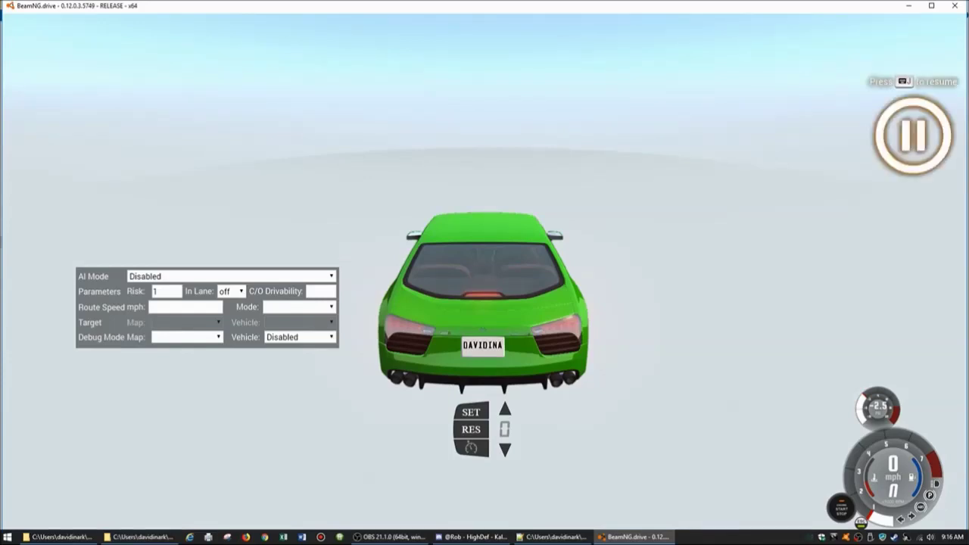
key("F11")
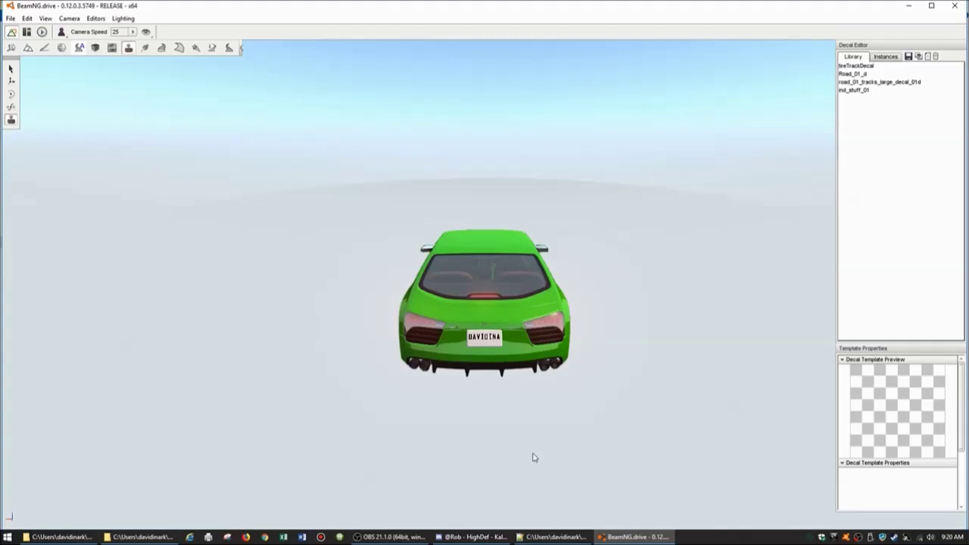
Step: Switch to the Object Editor and examine the MissionGroup, Level_objects and Sky contents in the scene tree
left_click(11, 49)
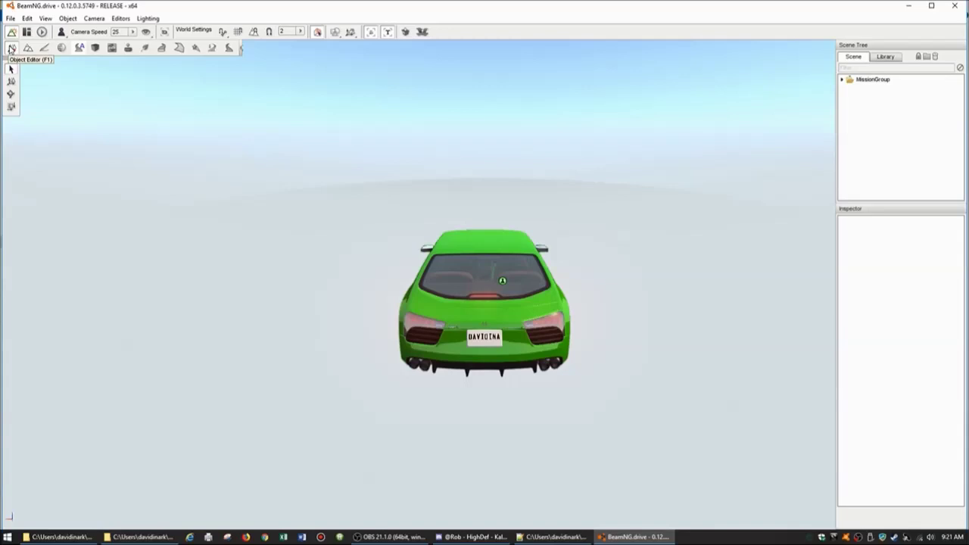
left_click(9, 18)
left_click(10, 18)
left_click(841, 80)
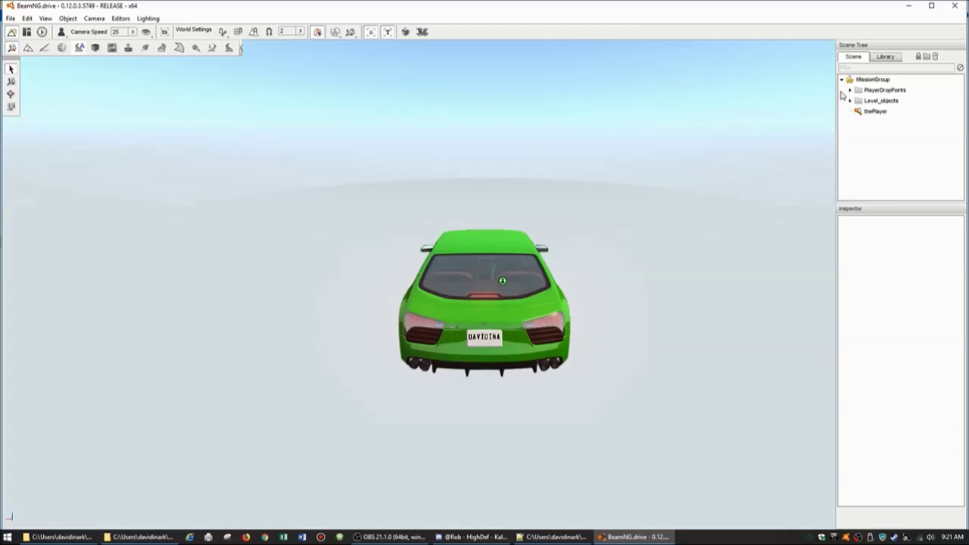
left_click(849, 101)
left_click(858, 112)
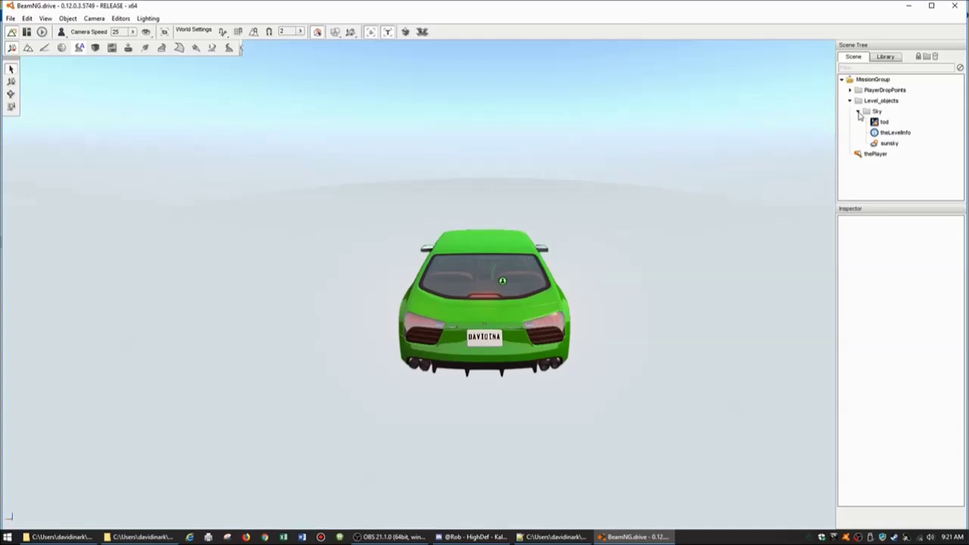
left_click(859, 112)
left_click(850, 101)
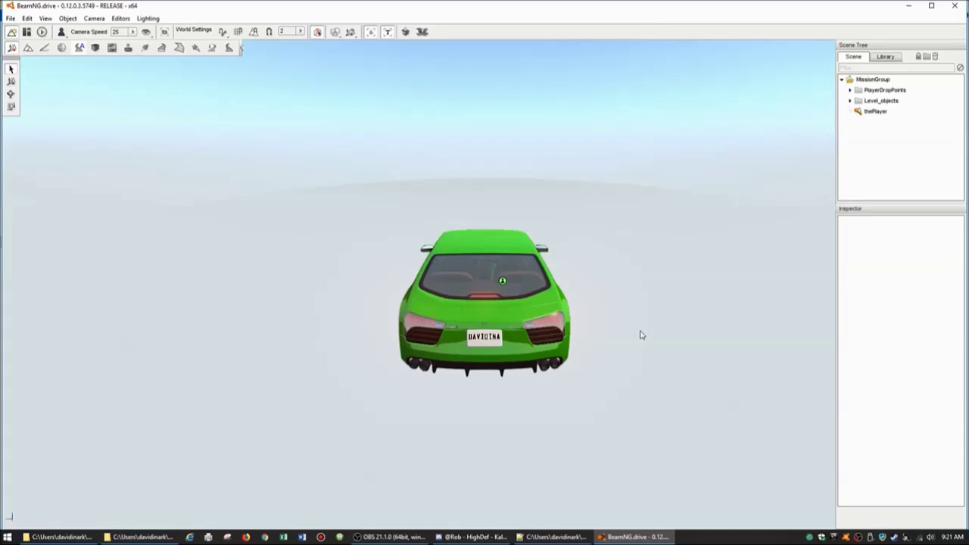
Step: Leave the world editor to view the car from the side, return to the editor and look around the empty map
key("F5")
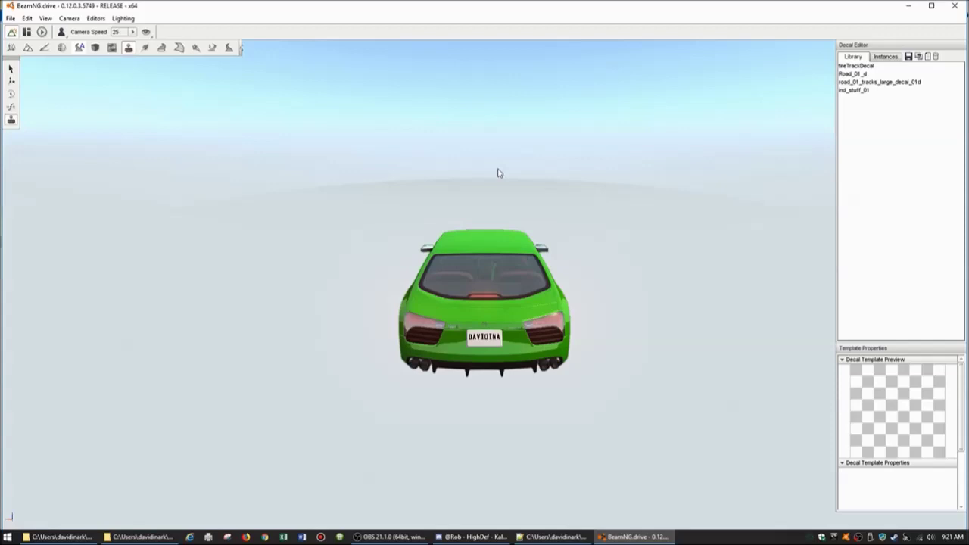
key("F11")
right_click_drag(424, 182, 515, 164)
key("F11")
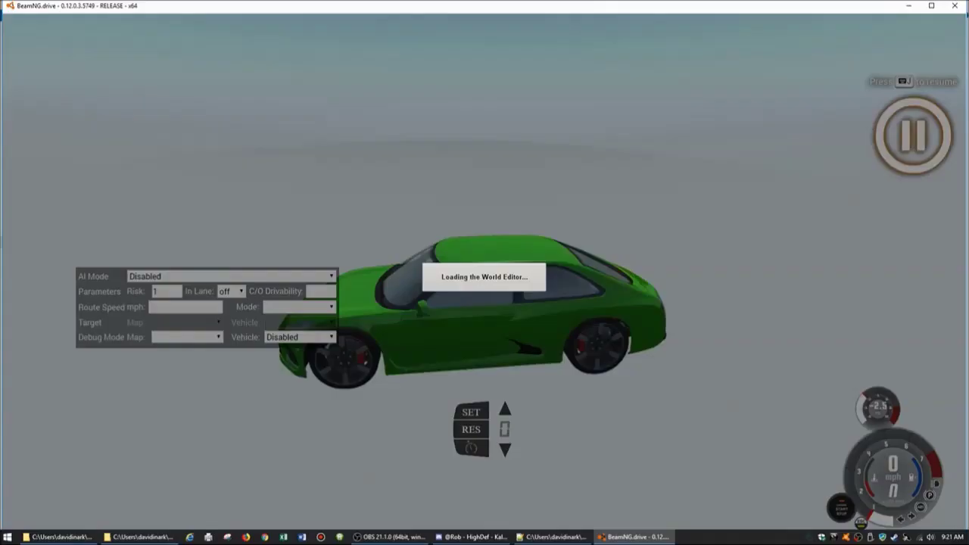
right_click_drag(536, 178, 436, 261)
key("d")
key("w")
key("s")
Step: Start a new blank terrain from the Object Editor, named floor, with Grass as its material
left_click(11, 48)
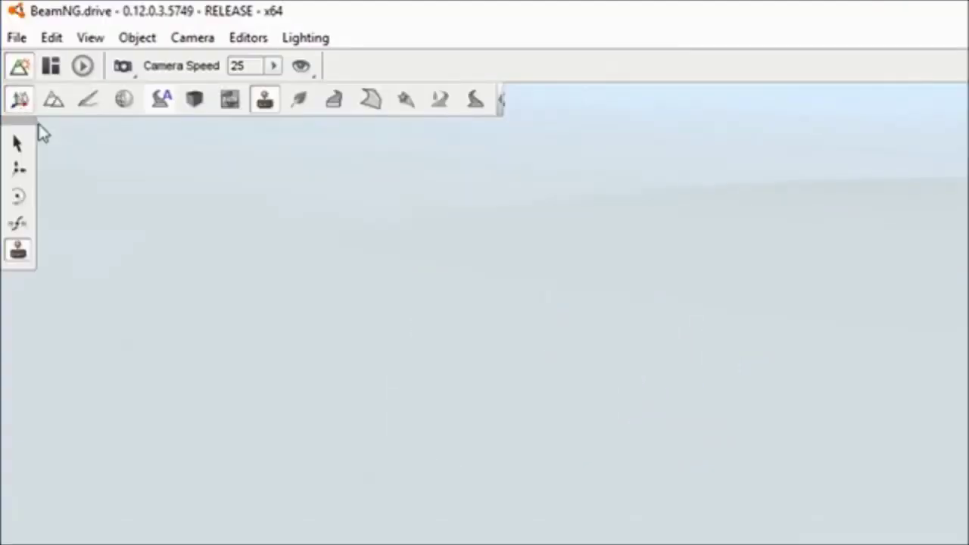
left_click(21, 103)
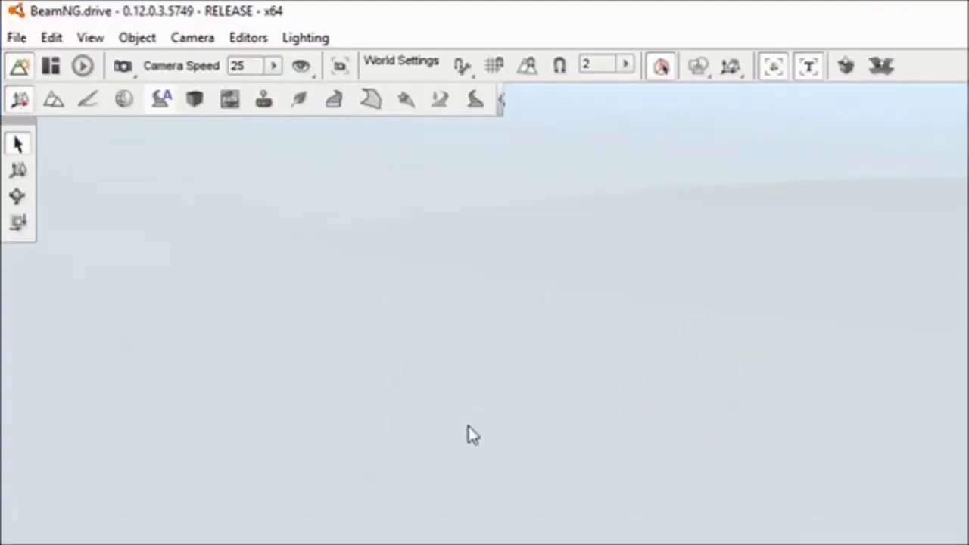
left_click(17, 37)
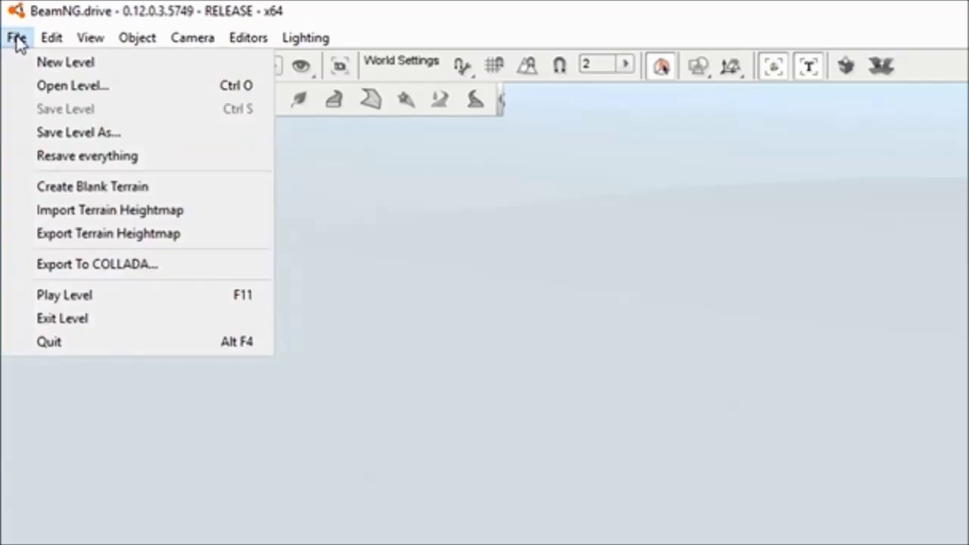
left_click(151, 189)
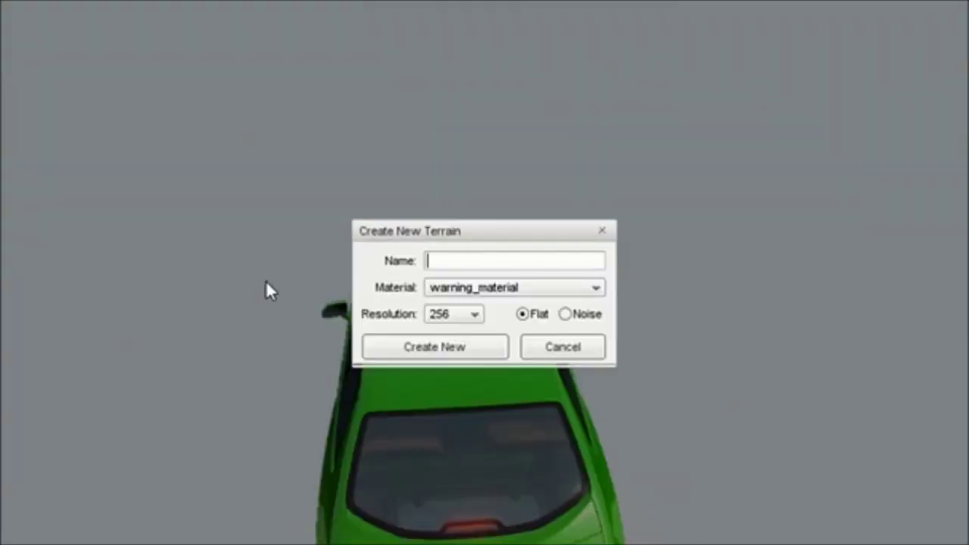
type("floor")
left_click(488, 288)
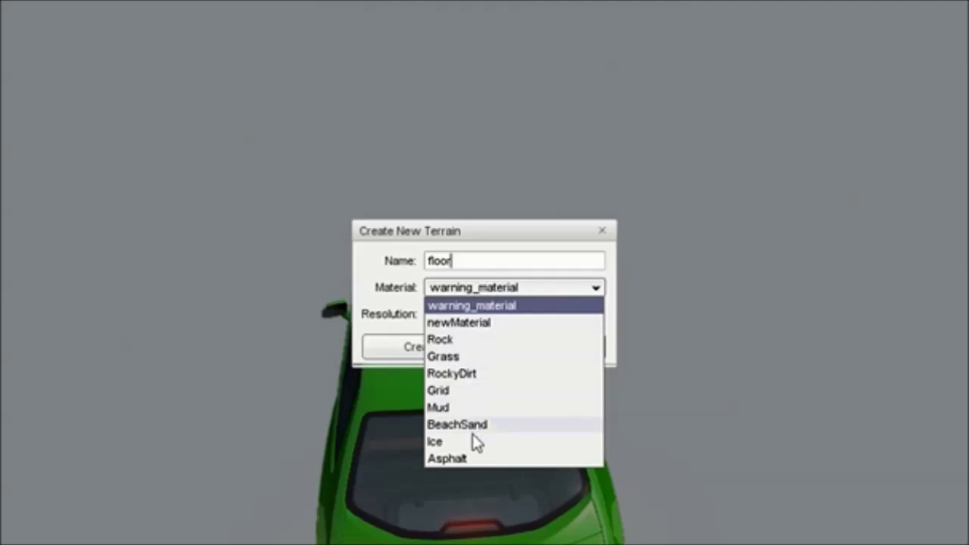
left_click(484, 360)
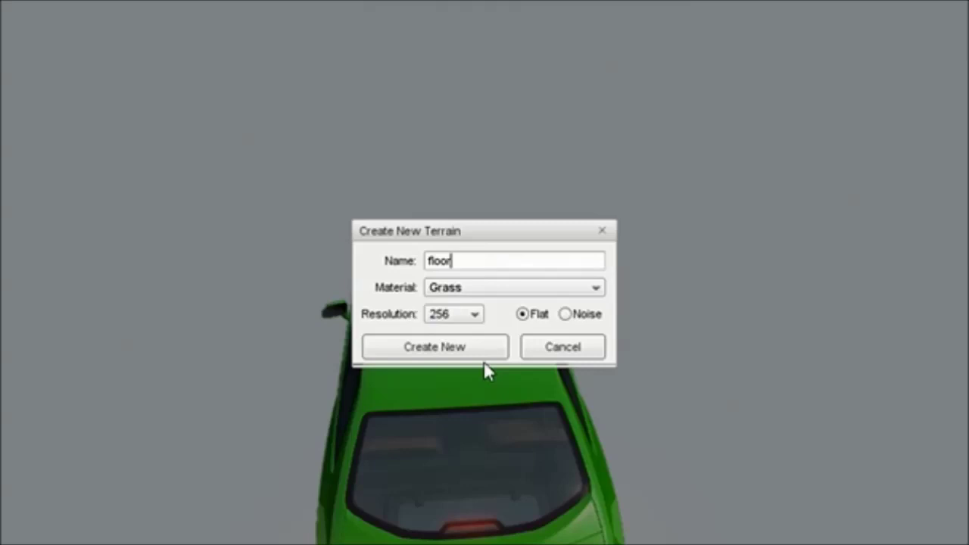
left_click(472, 290)
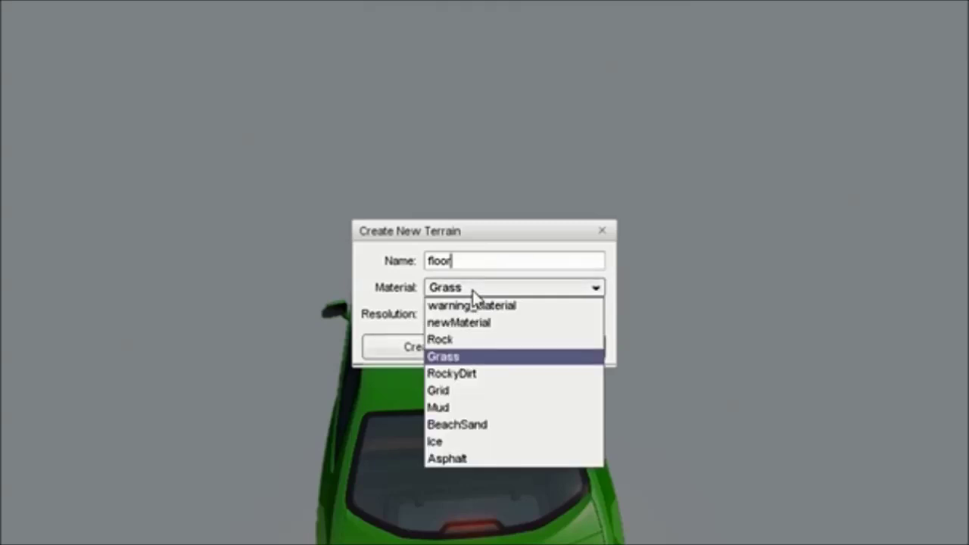
left_click(481, 295)
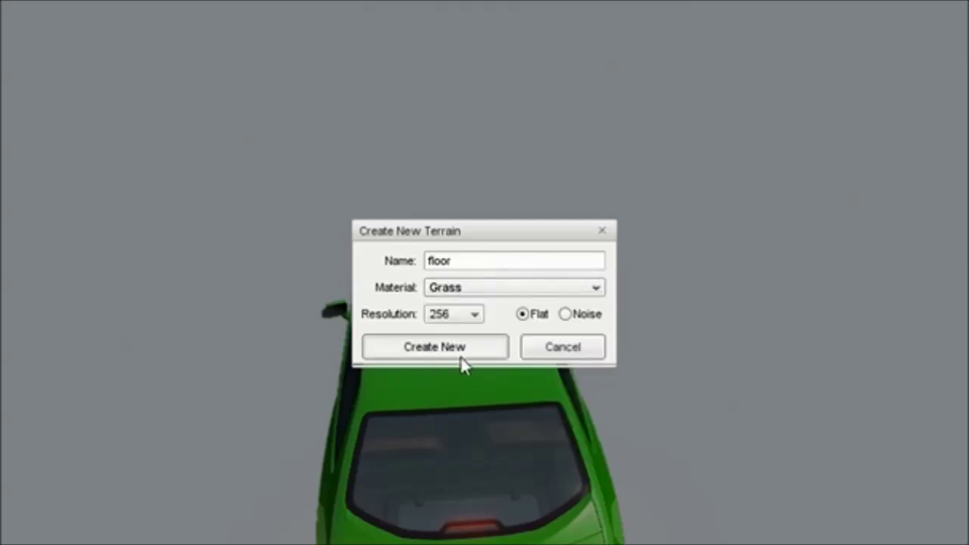
Step: Create the floor terrain with a resolution of 256 and the Flat option
left_click(474, 315)
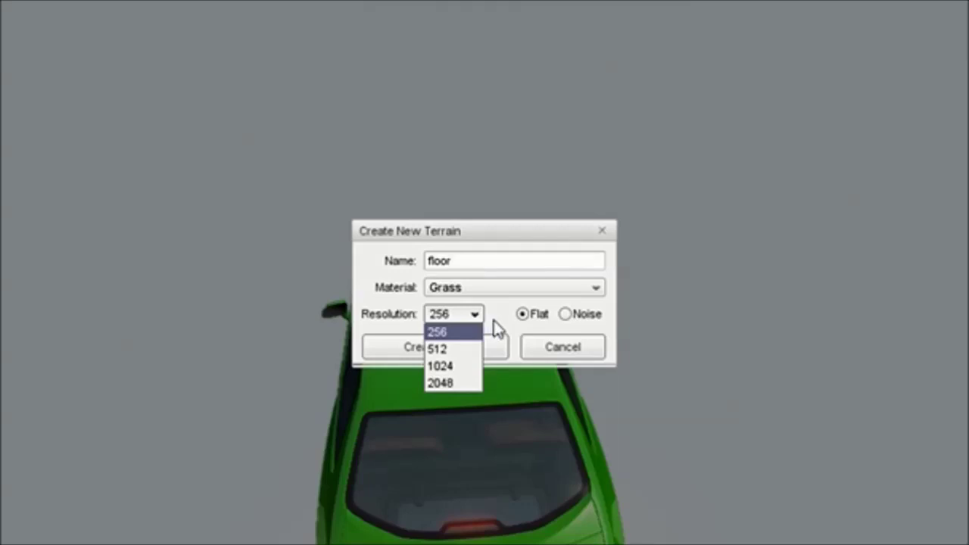
left_click(384, 324)
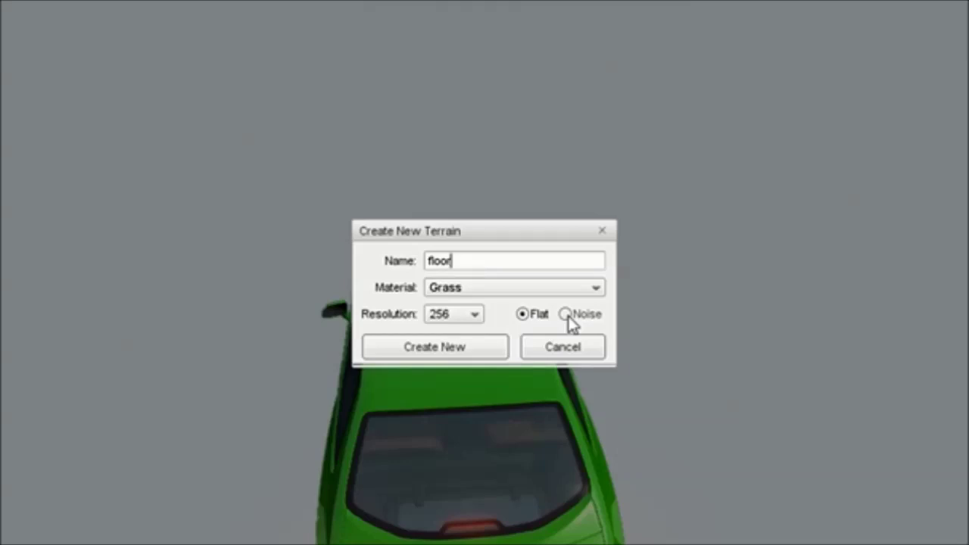
left_click(454, 350)
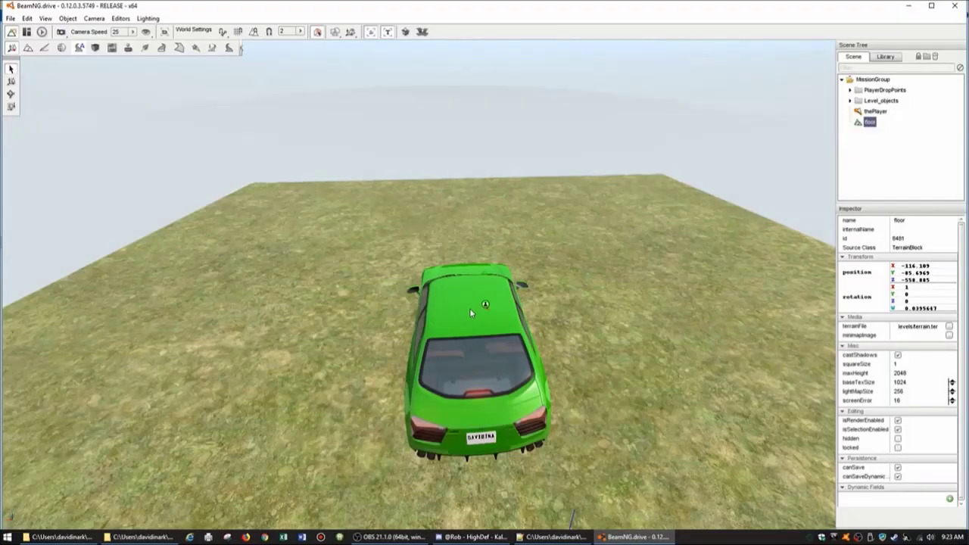
Step: Inspect the new grass terrain from ground level and close BeamNG.drive
right_click_drag(485, 315, 636, 349)
key("d")
key("w")
key("w")
key("w")
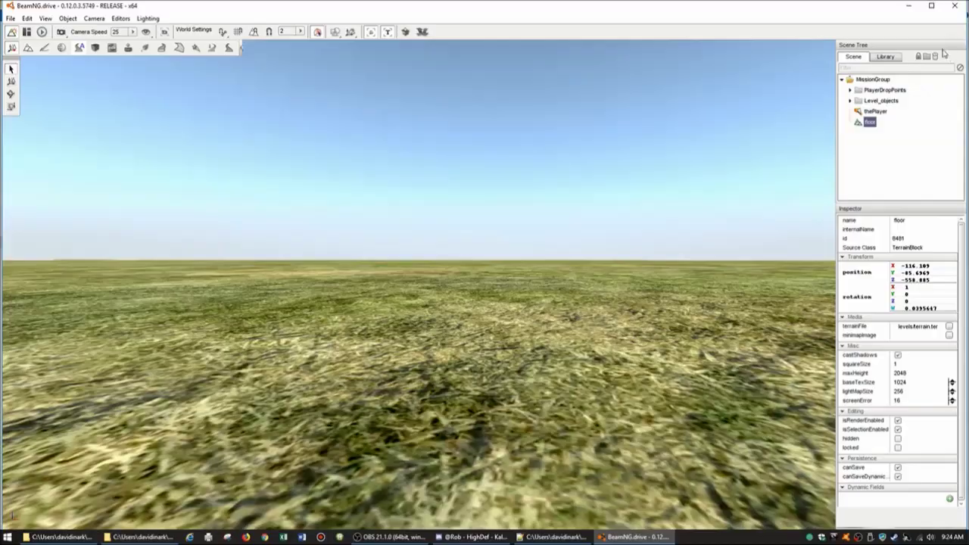
left_click(955, 6)
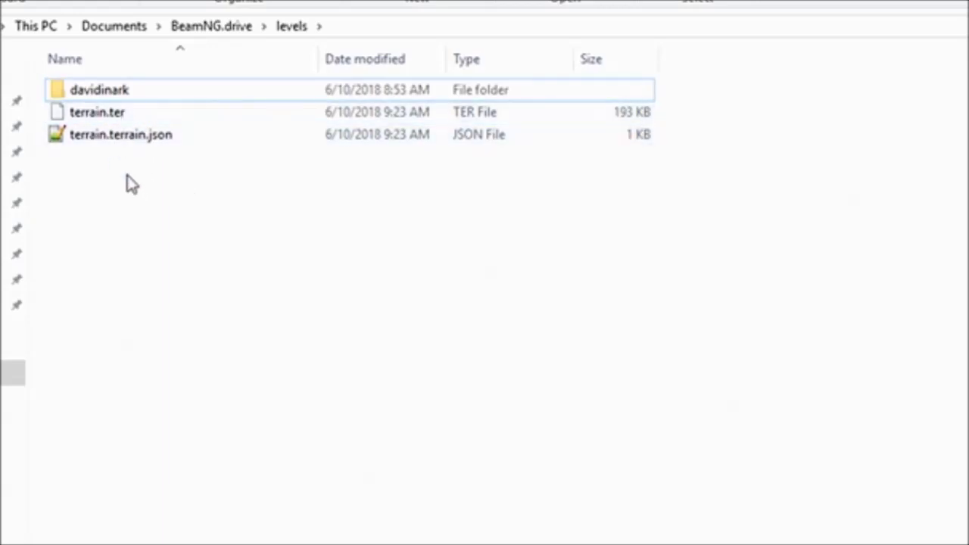
Step: Rename terrain.ter in the BeamNG.drive levels folder as floor.ter
left_click(89, 119)
key("F2")
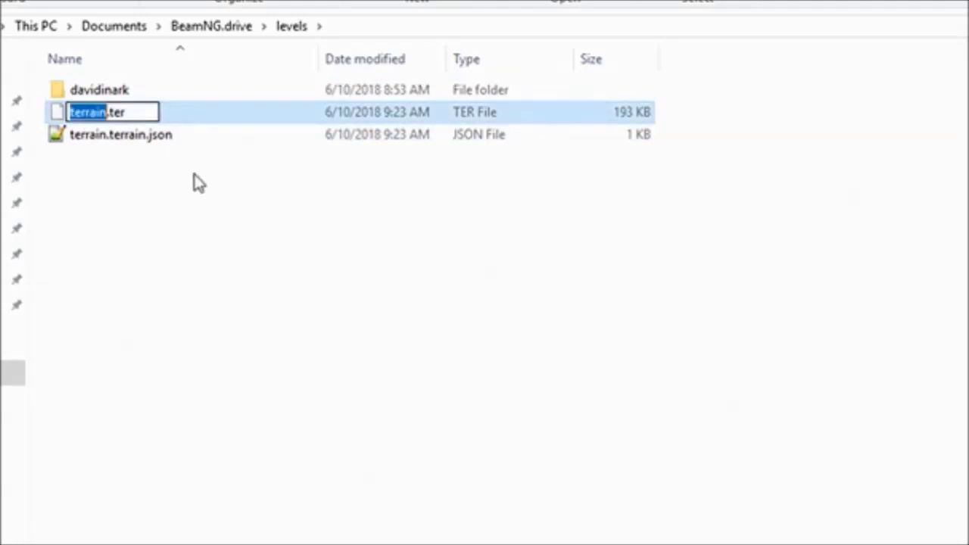
type("floor")
key("BackSpace")
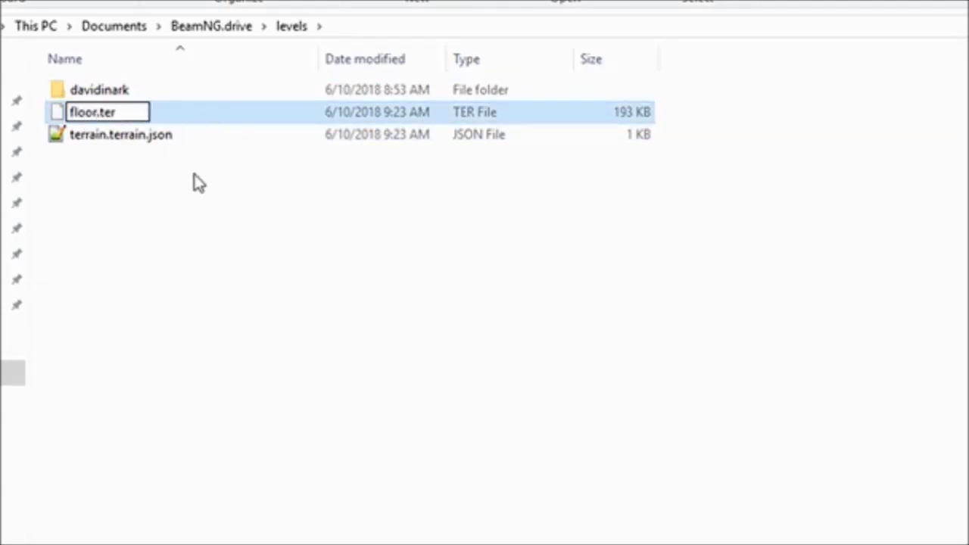
type("r")
key("Return")
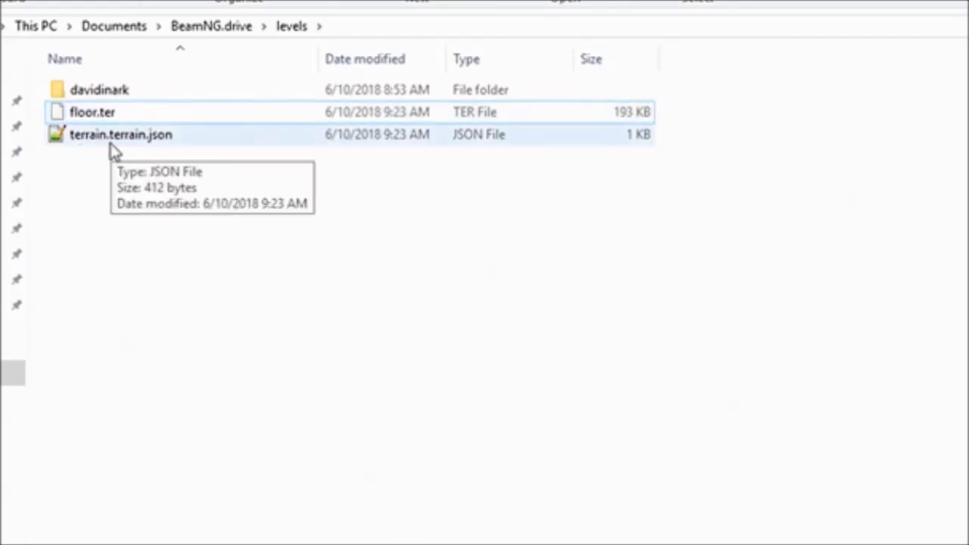
Step: Rename terrain.terrain.json in the levels folder as floor.terrain.json
left_click(79, 137)
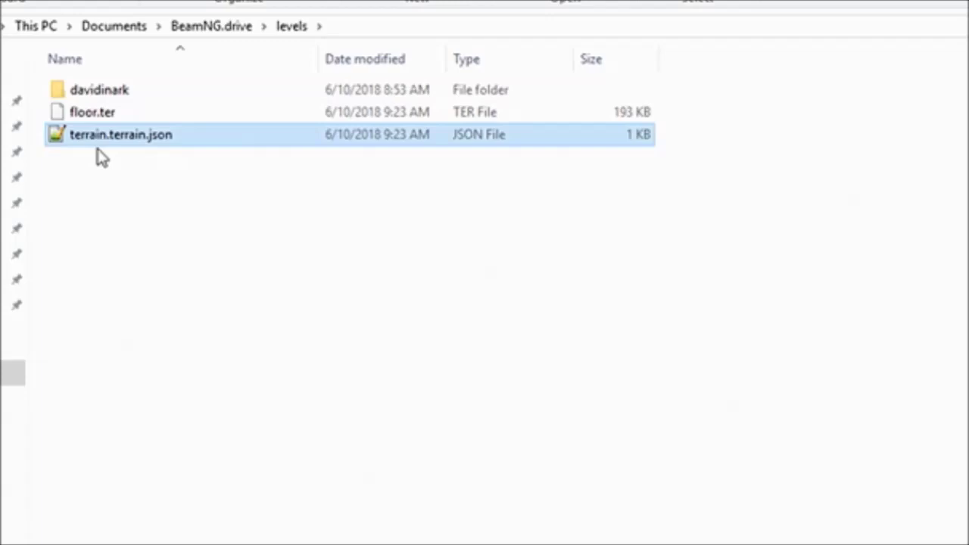
key("F2")
left_click(75, 135)
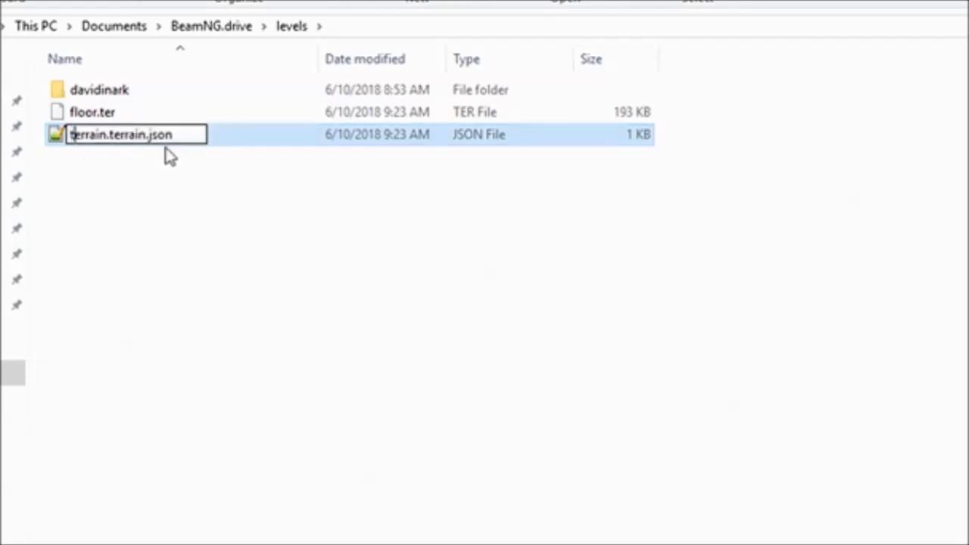
type("floor")
key("Delete")
key("Delete")
key("Delete")
key("Delete")
key("Delete")
key("Delete")
key("Delete")
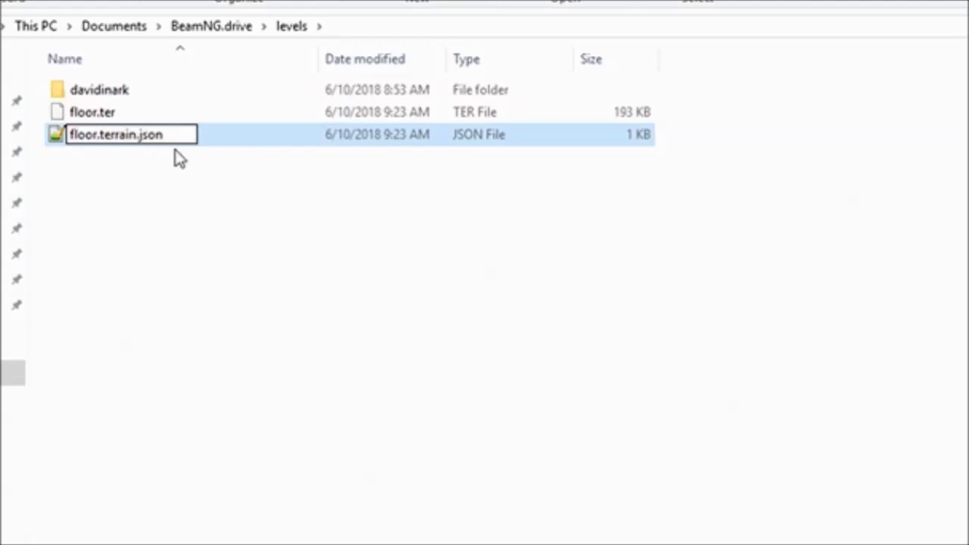
type(".")
left_click(175, 193)
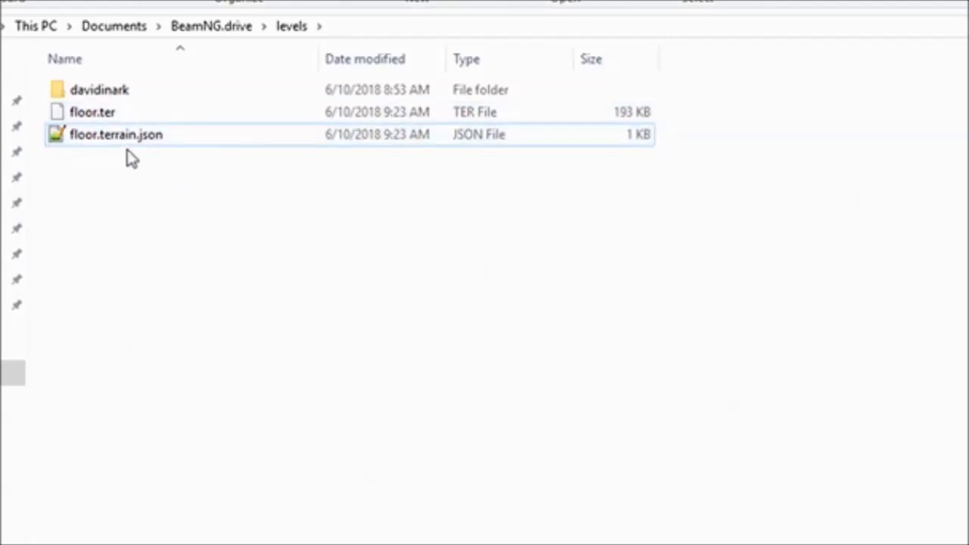
Step: Move floor.ter and floor.terrain.json together into the davidinark level folder
left_click(113, 134)
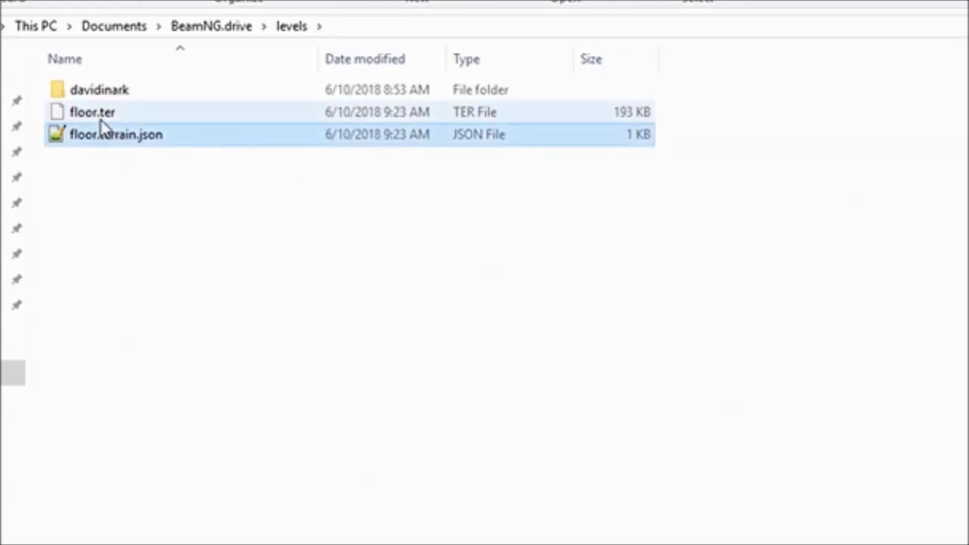
left_click(100, 119, "ctrl")
left_click_drag(96, 141, 93, 92)
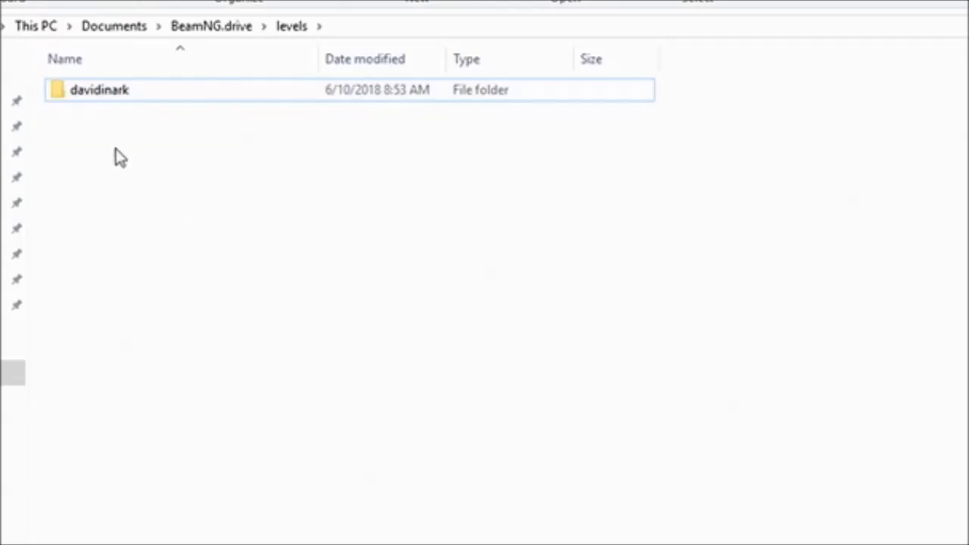
Step: Open items.level.json from davidinark's main\MissionGroup folder in Notepad++, declining to keep the missing GridMap info.json and davidinark.terrain.json files in the editor
double_click(106, 92)
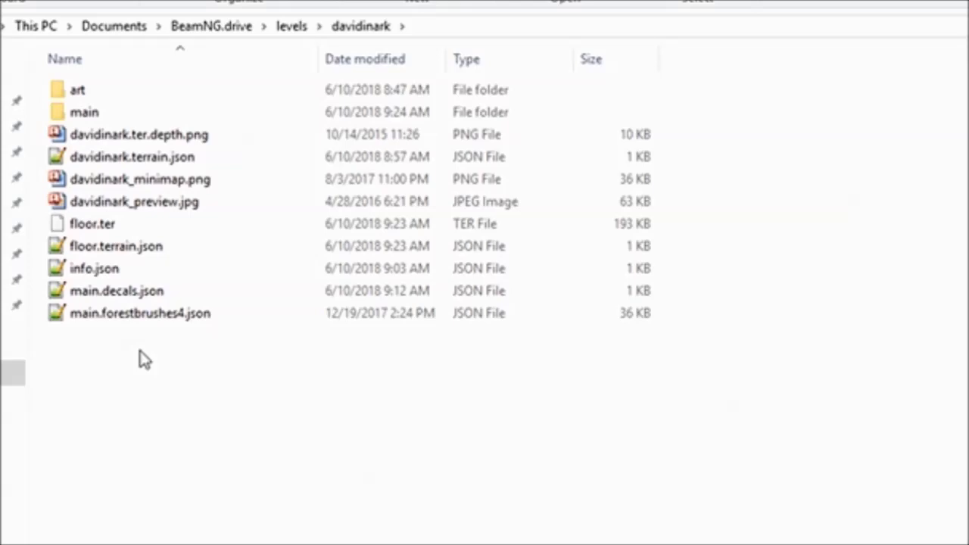
double_click(84, 113)
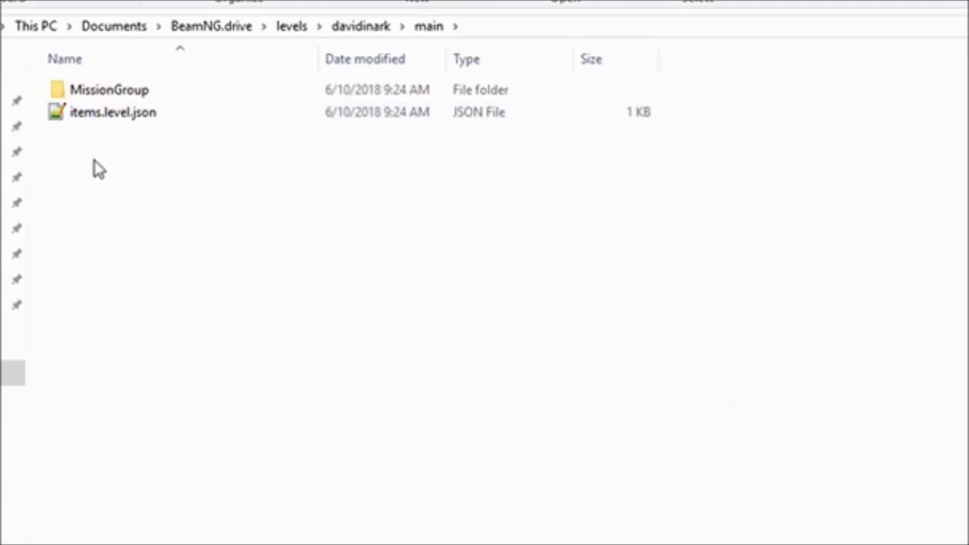
double_click(108, 92)
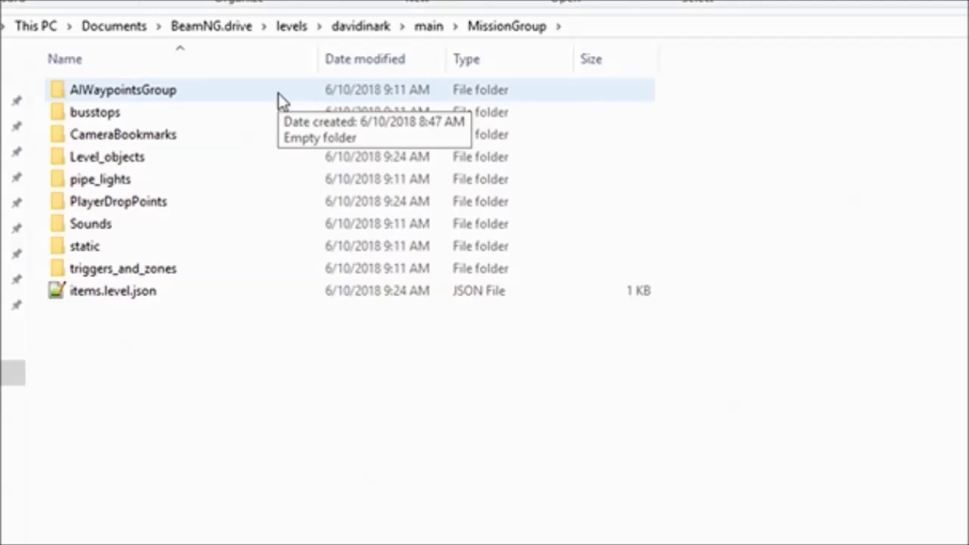
left_click(145, 293)
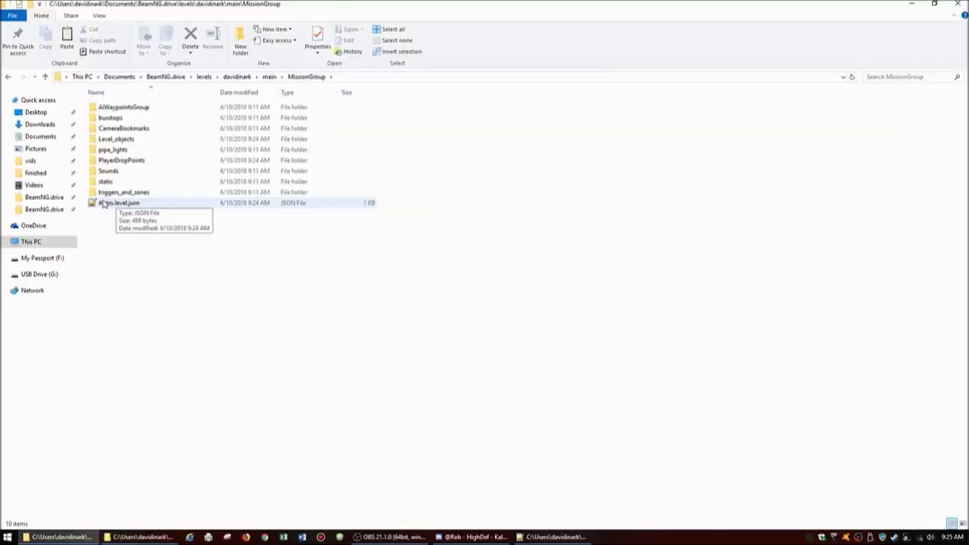
double_click(128, 204)
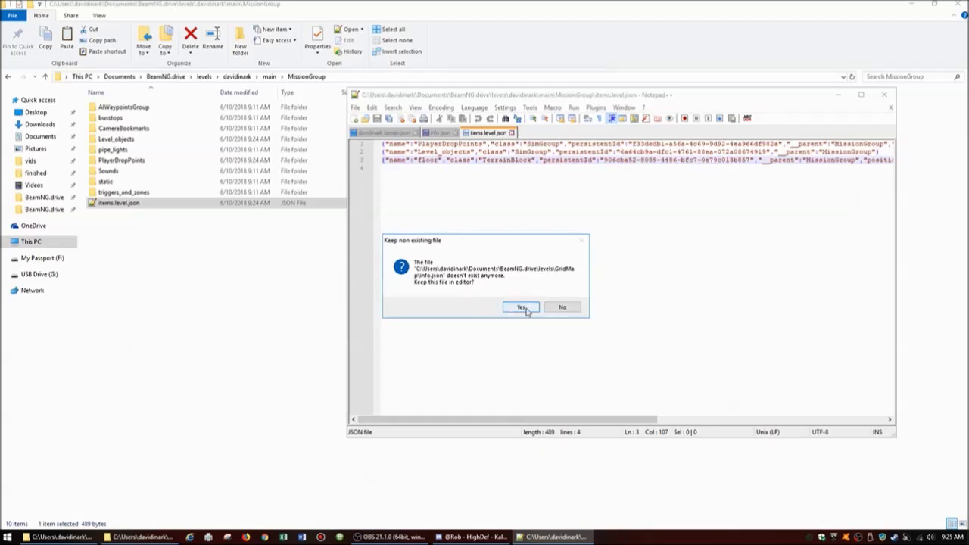
left_click(556, 308)
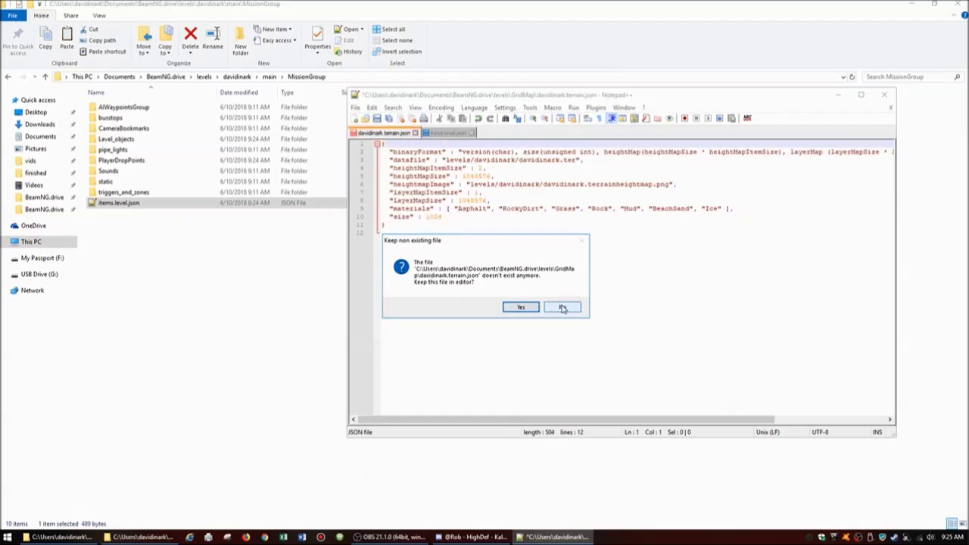
left_click(563, 307)
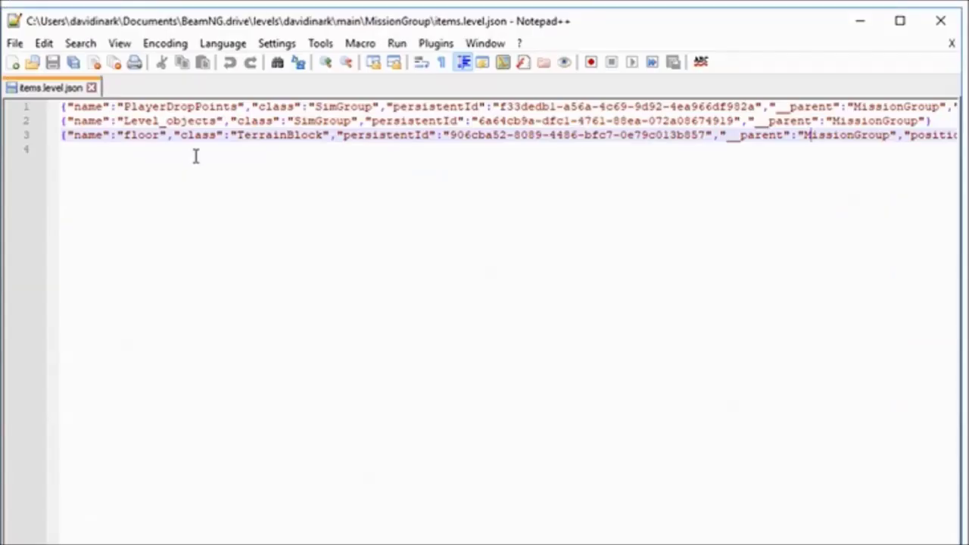
Step: Change the floor TerrainBlock's terrainFile path in items.level.json to levels/davidinark/floor.ter
double_click(141, 137)
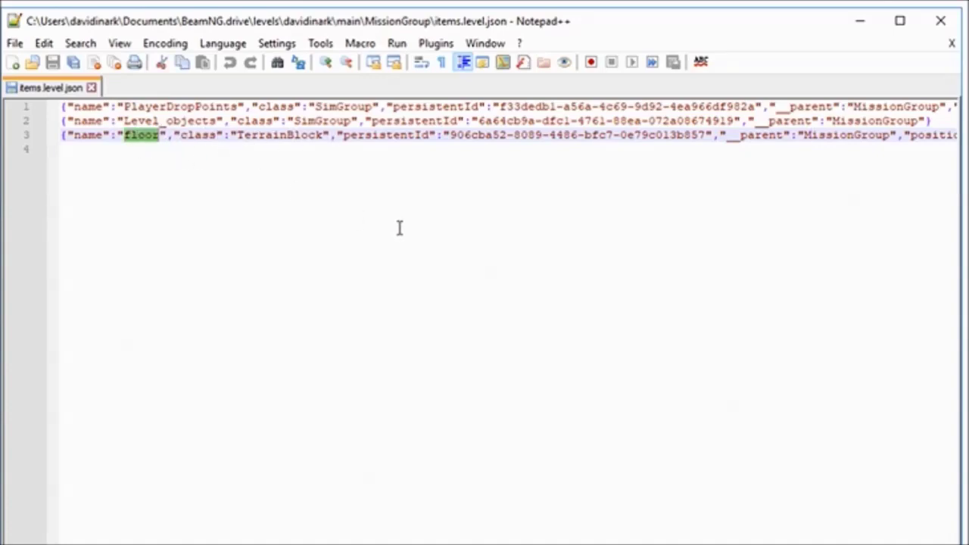
scroll(508, 129, "right", 10)
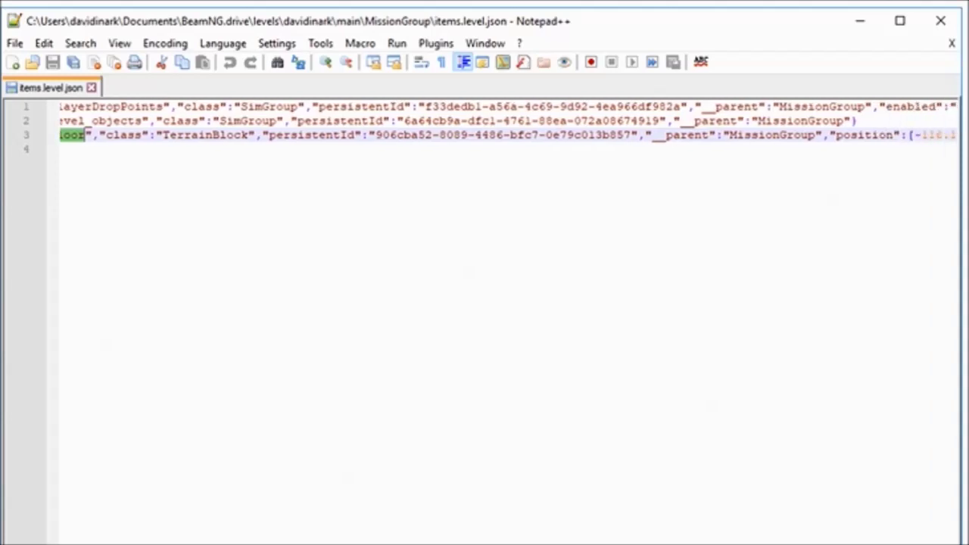
scroll(507, 129, "right", 5)
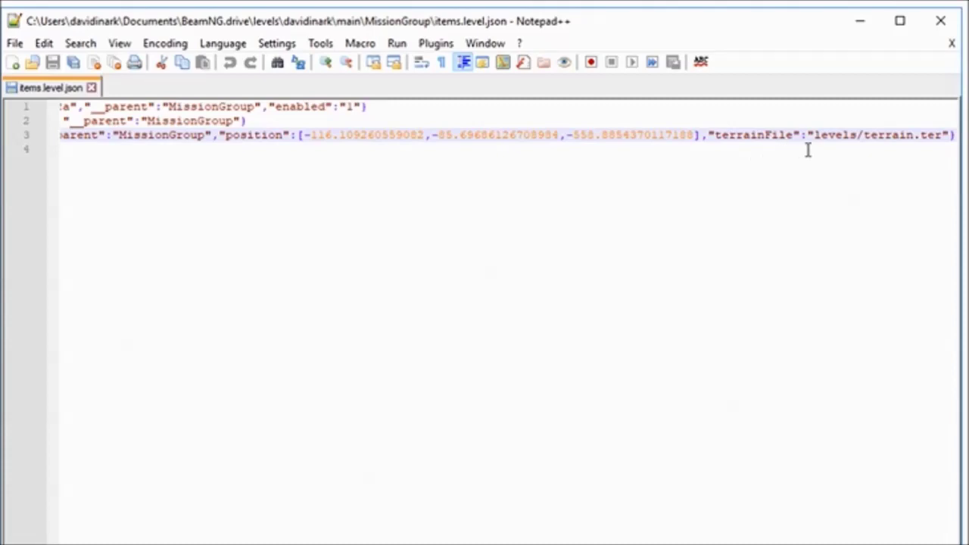
left_click(862, 135)
type("davidinark")
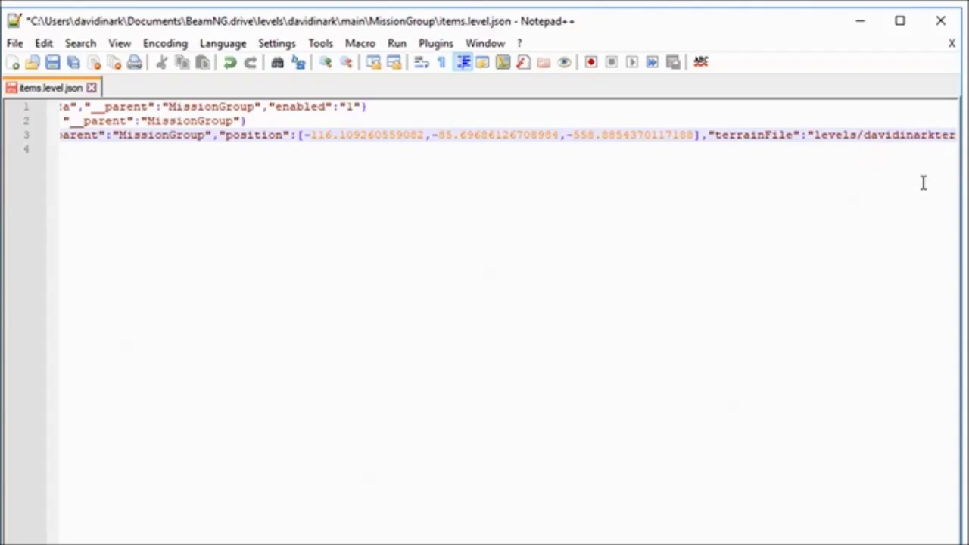
type("/floor")
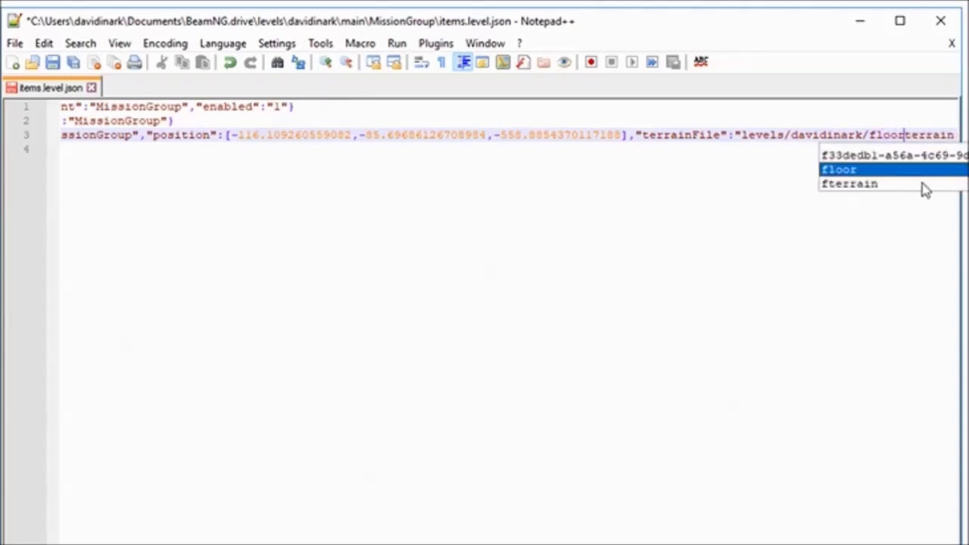
key("Delete")
key("Delete")
key("Delete")
key("Delete")
key("Delete")
key("Delete")
key("Delete")
left_click(792, 240)
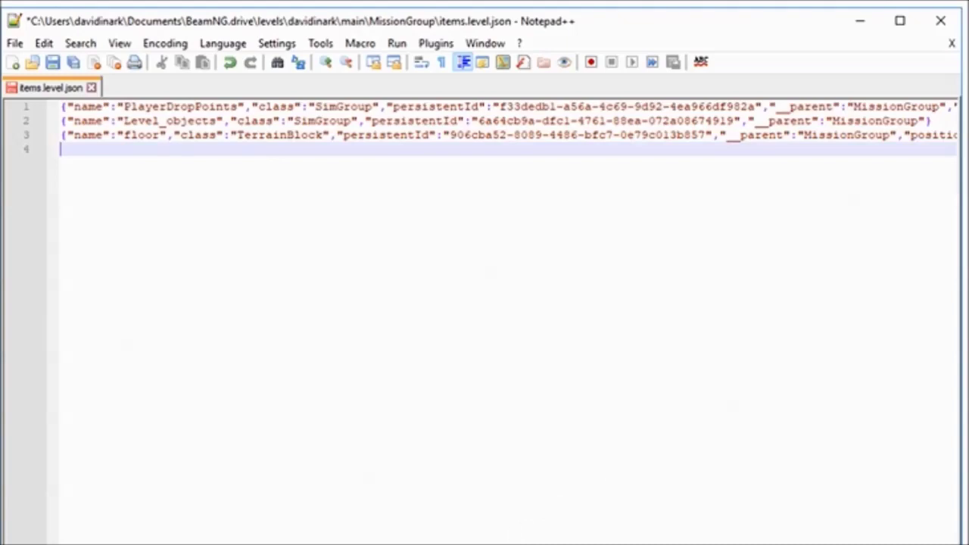
Step: Review the edited terrainFile entry at the end of the floor line and save items.level.json
left_click_drag(424, 544, 817, 544)
left_click(762, 135)
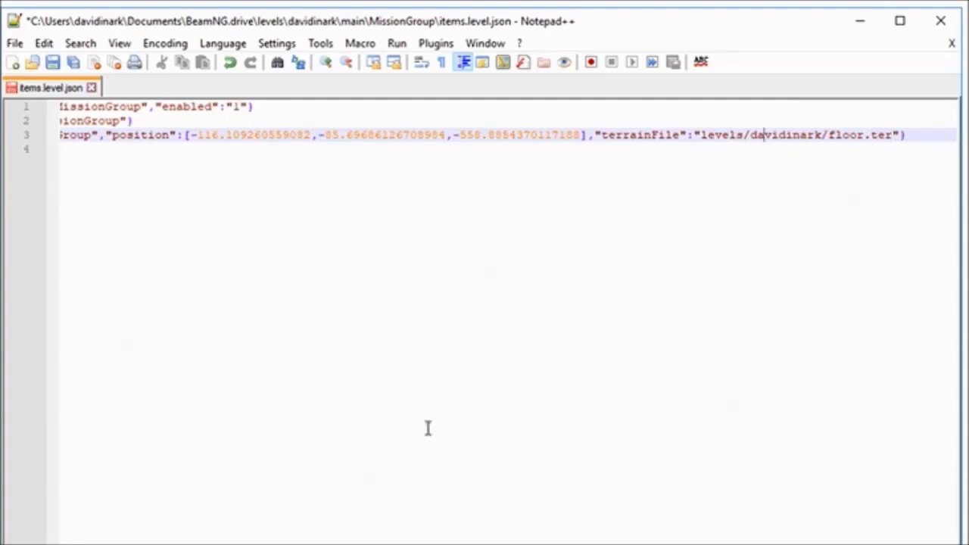
left_click(73, 63)
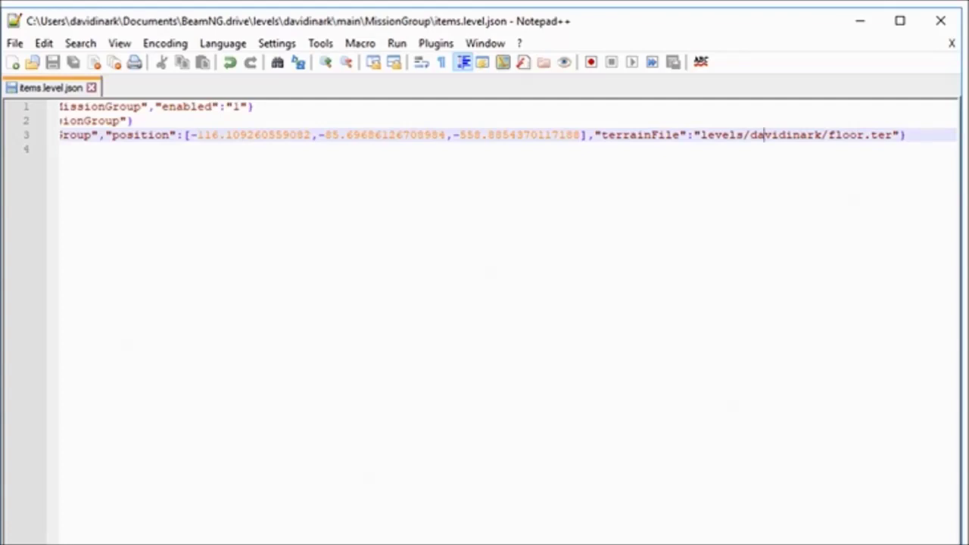
scroll(508, 317, "left", 10)
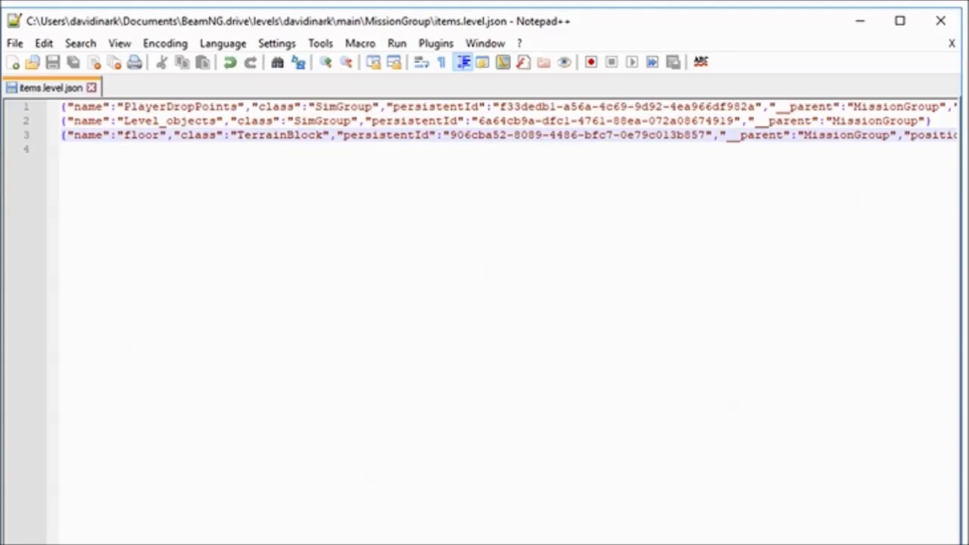
Step: Switch to BeamNG.drive by launching it from Steam, and look around the car on the level's grass terrain
right_click(894, 537)
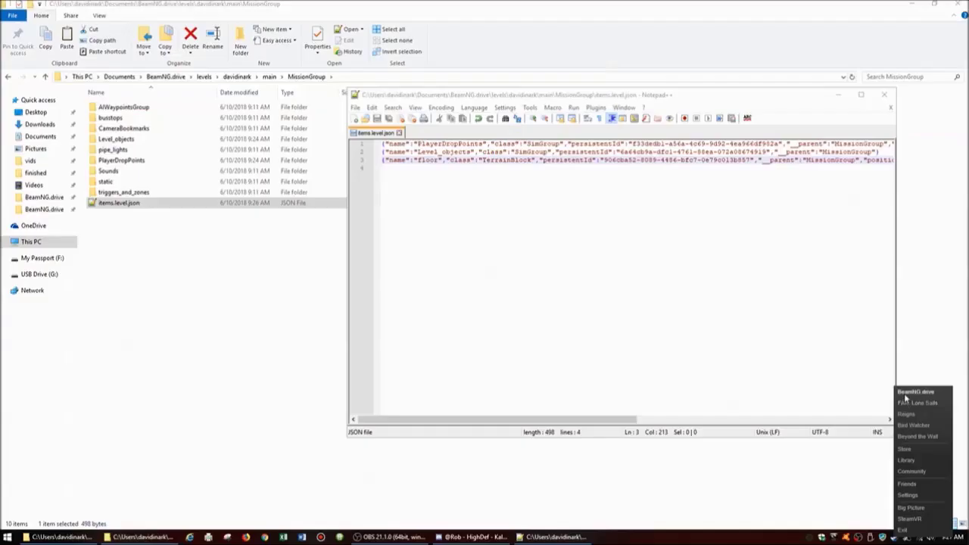
left_click(906, 394)
left_click(460, 208)
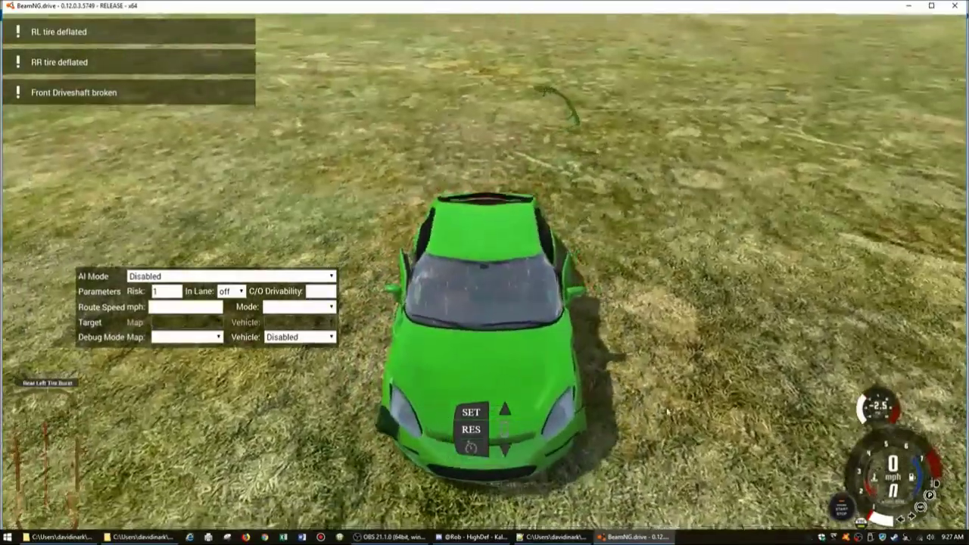
right_click_drag(668, 412, 545, 368)
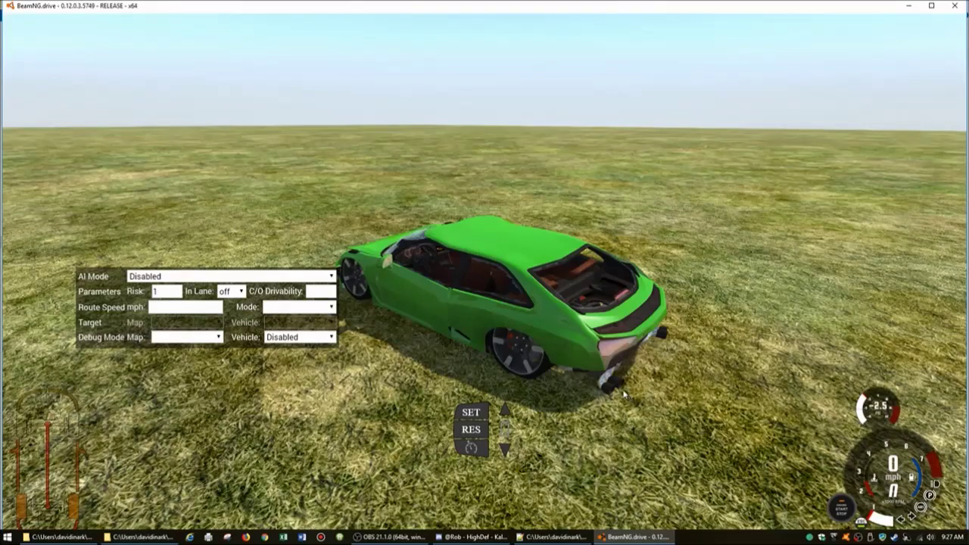
right_click_drag(682, 400, 645, 389)
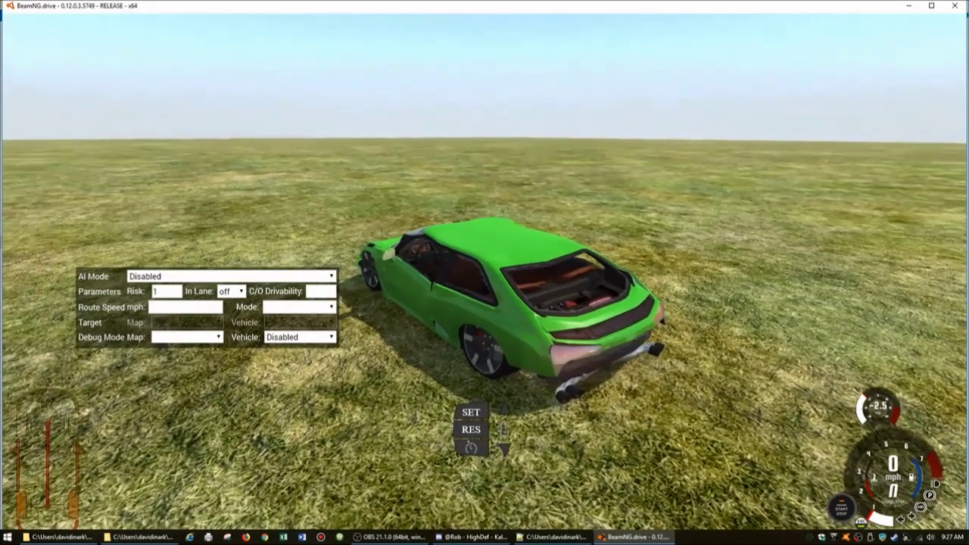
Step: Examine the game console log for errors and warnings from loading the davidinark level, then return to the game view
key("grave")
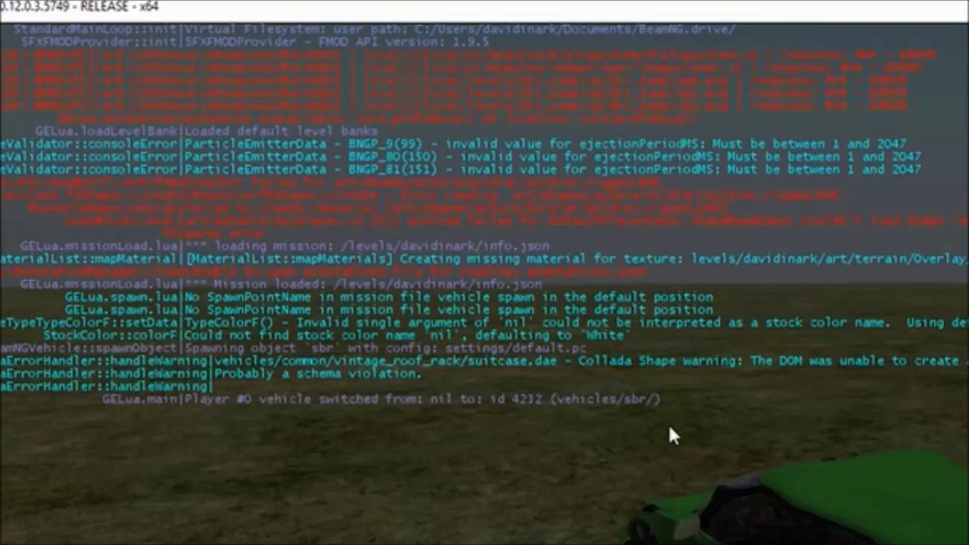
key("grave")
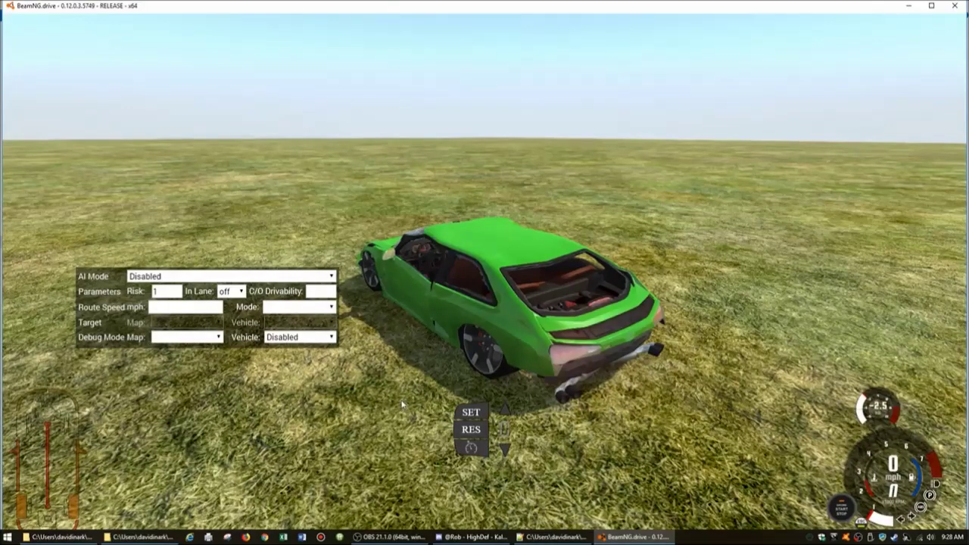
key("Escape")
key("Escape")
key("grave")
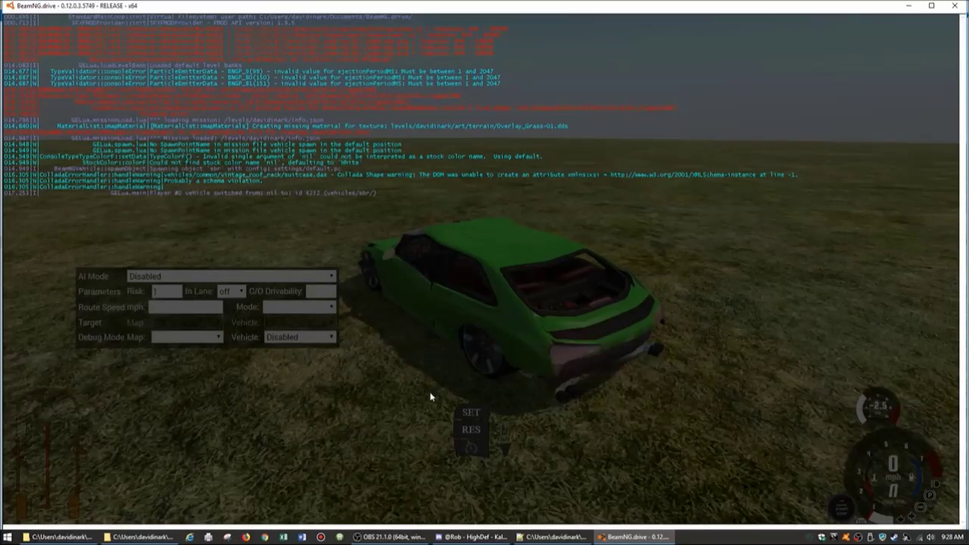
key("grave")
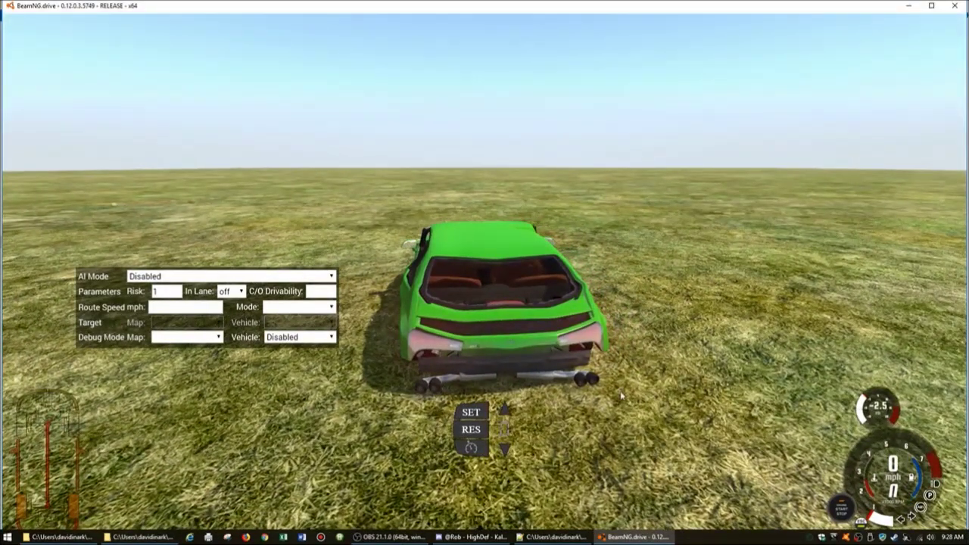
Step: Open the World Editor, expand MissionGroup in the scene tree and select the floor terrain to show its properties
key("F11")
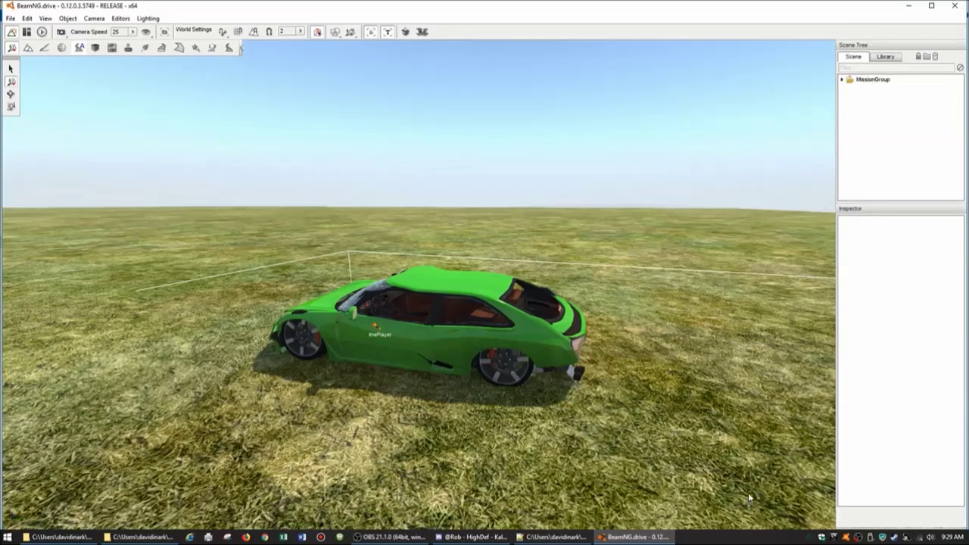
left_click(597, 234)
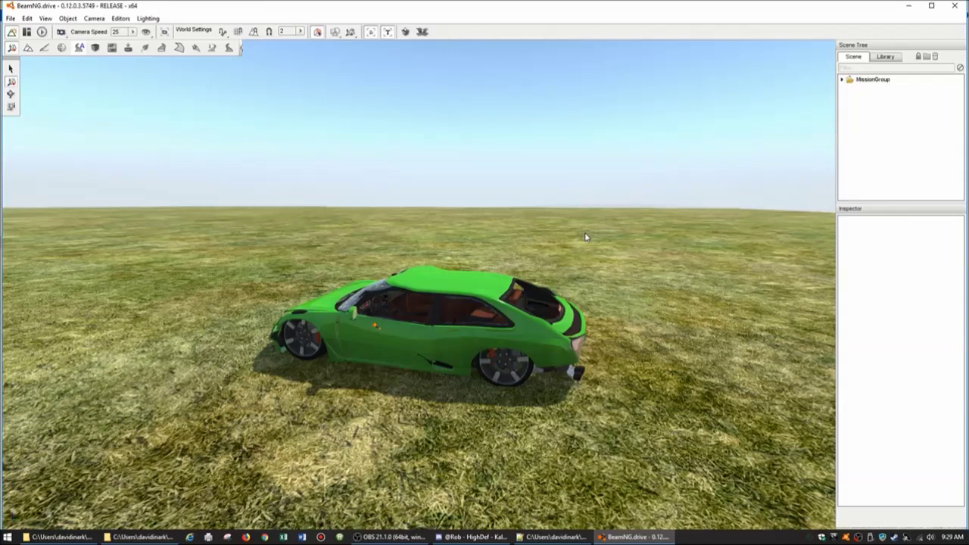
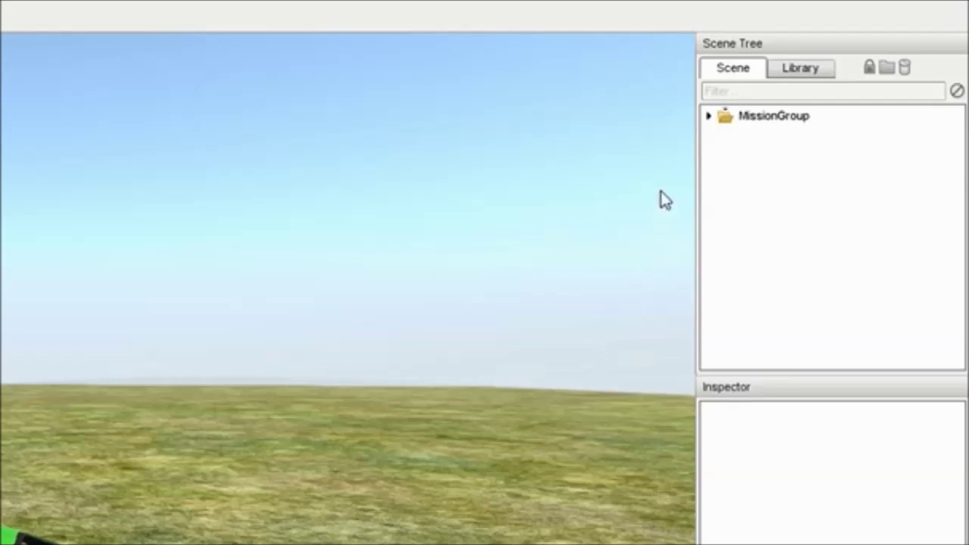
left_click(709, 119)
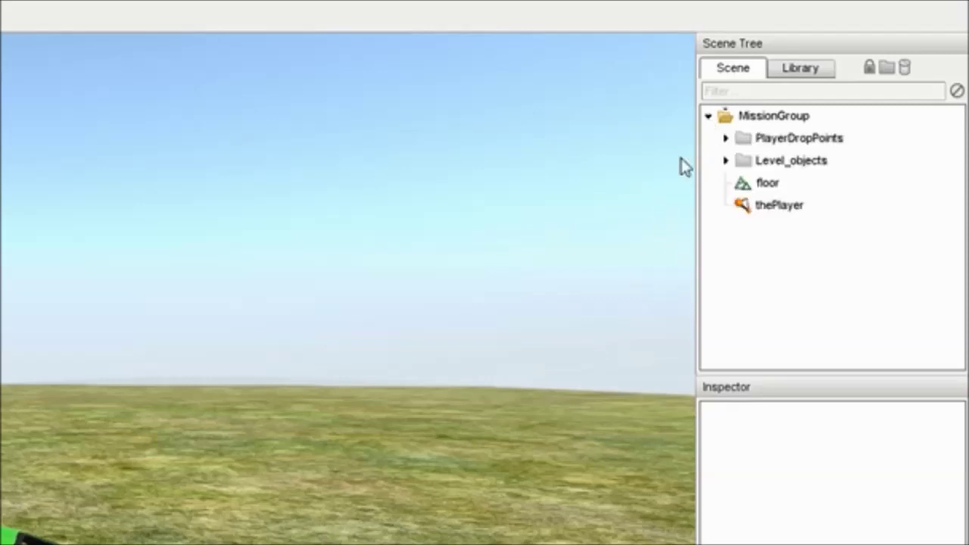
left_click(767, 184)
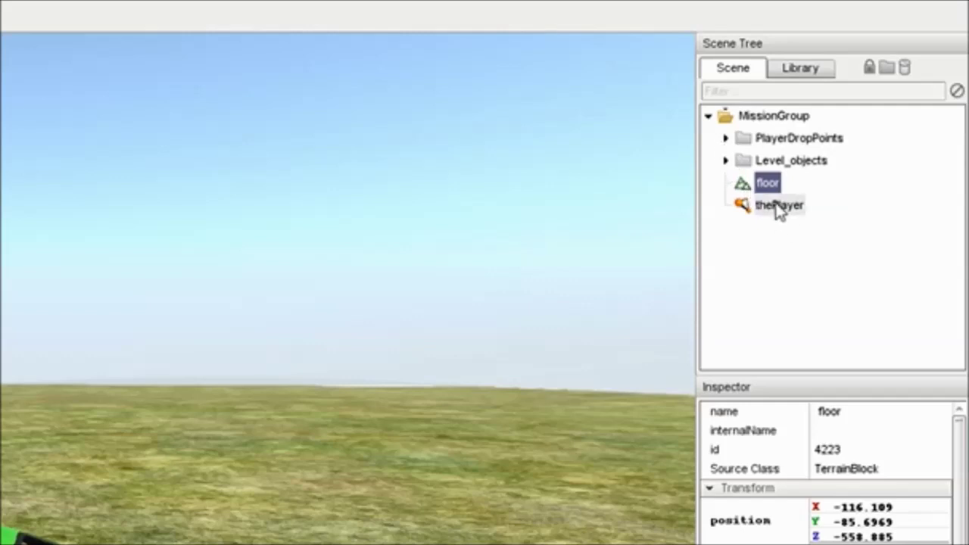
Step: Select spawn_default in the PlayerDropPoints group and bring its spawn sphere into view near the terrain's edge
left_click(725, 139)
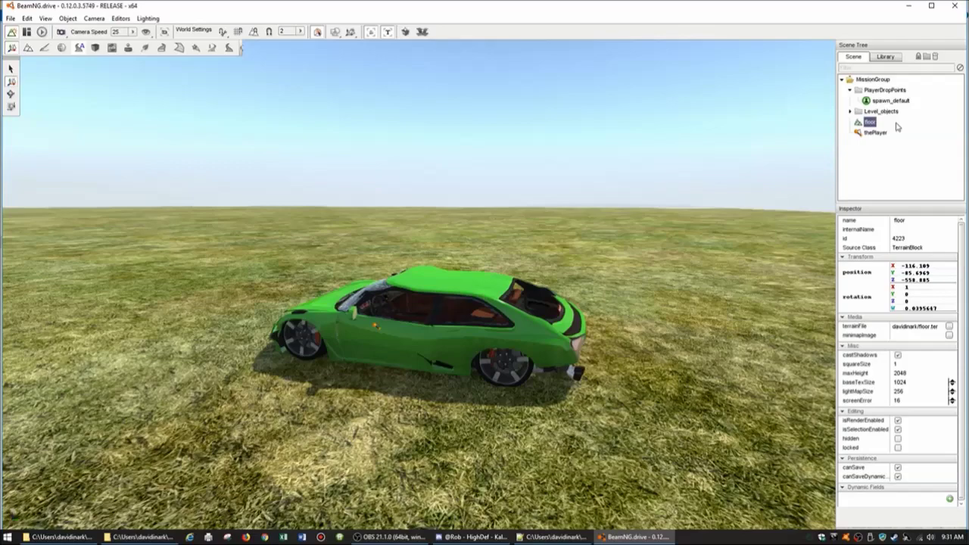
left_click(886, 102)
right_click_drag(682, 167, 723, 242)
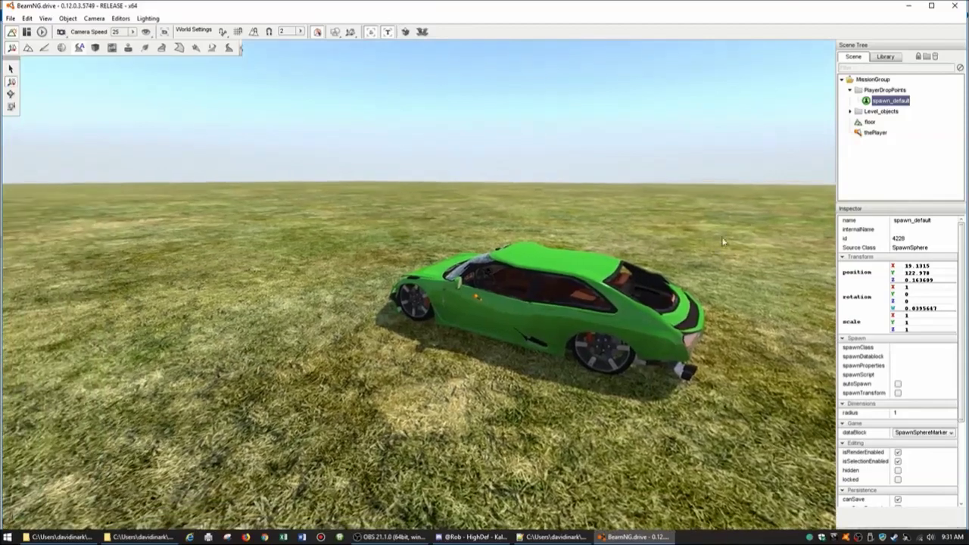
mouse_move(789, 225)
right_mouse_down()
mouse_move(821, 254)
mouse_move(788, 228)
right_mouse_up()
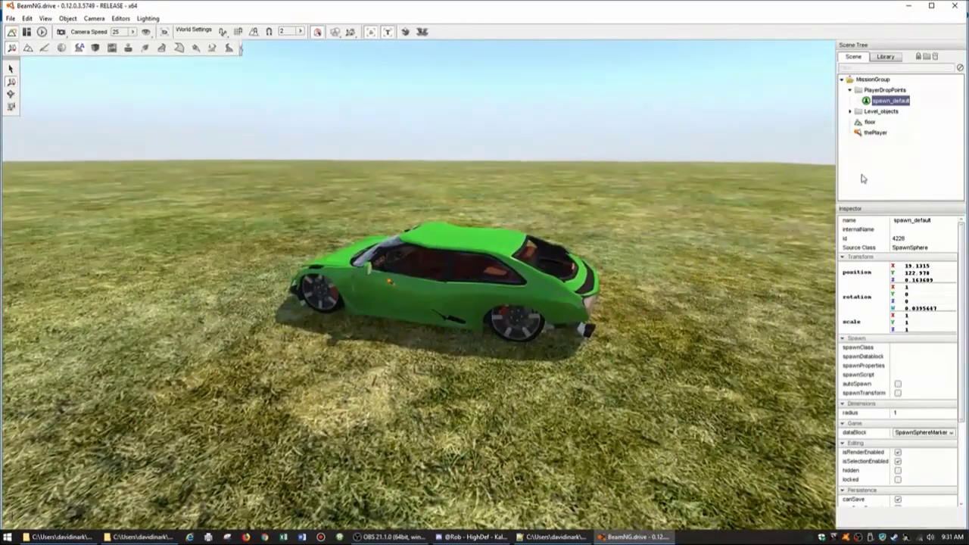
key("s")
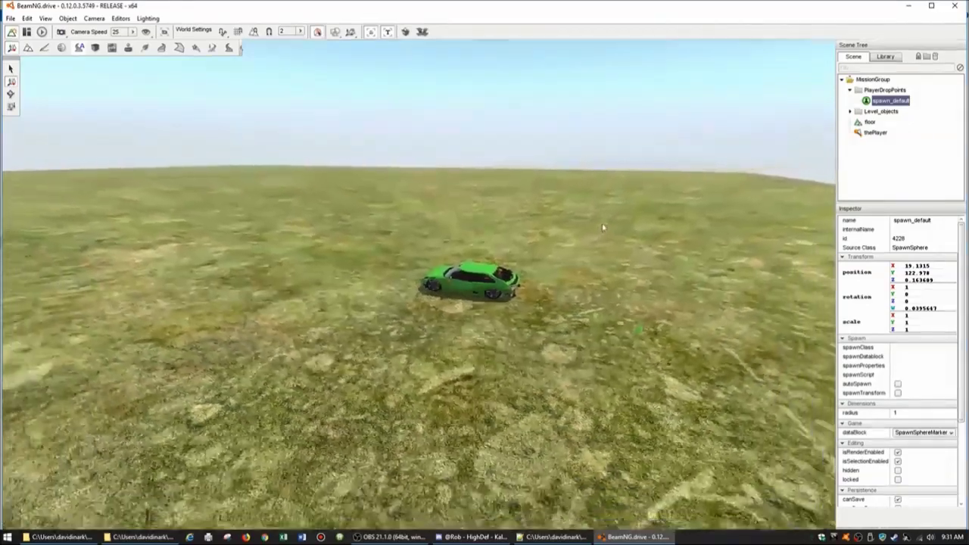
right_click_drag(604, 227, 673, 203)
key("s")
key("s")
key("w")
key("w")
key("a")
key("a")
key("a")
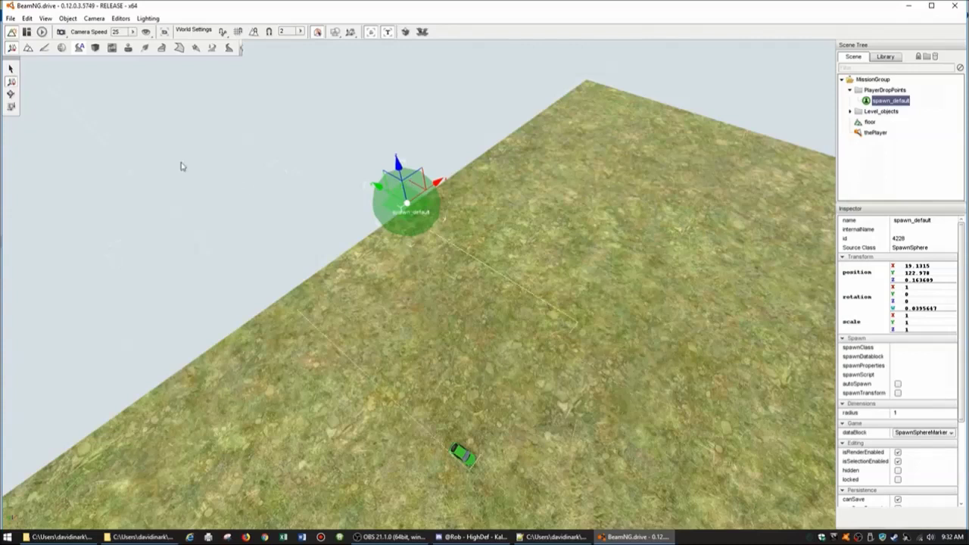
Step: Move the spawn_default sphere with the translation gizmo to about X 19.30, Y 123.16, Z 0.43
left_click(10, 68)
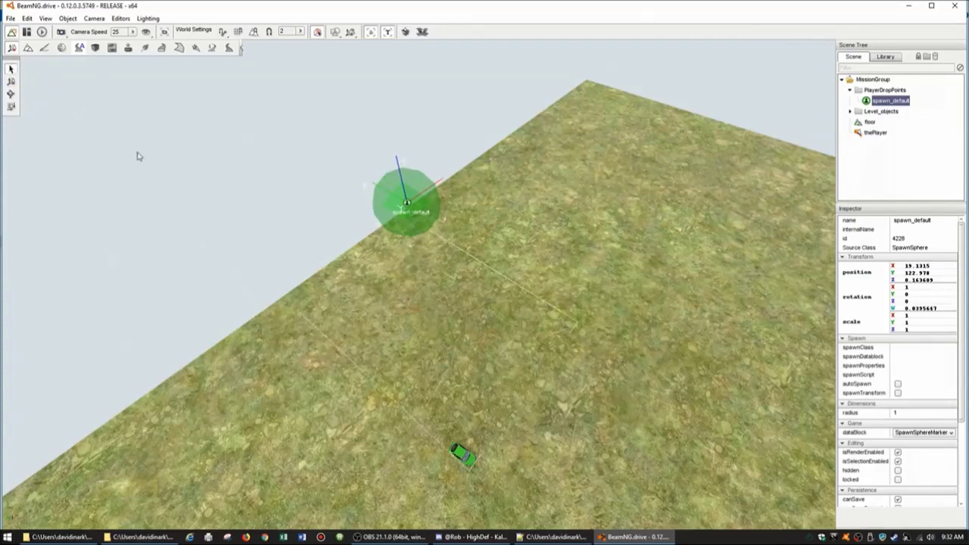
left_click(9, 83)
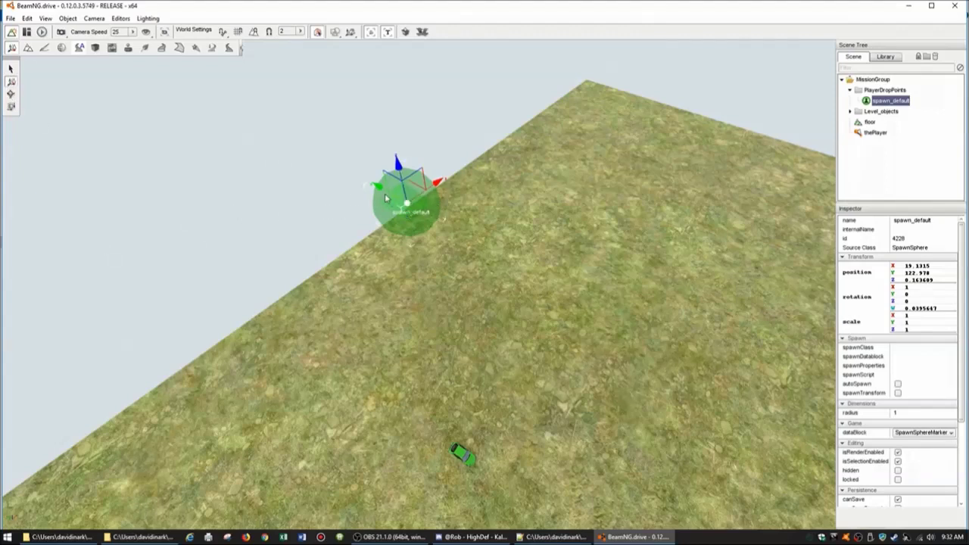
left_click_drag(384, 195, 436, 201)
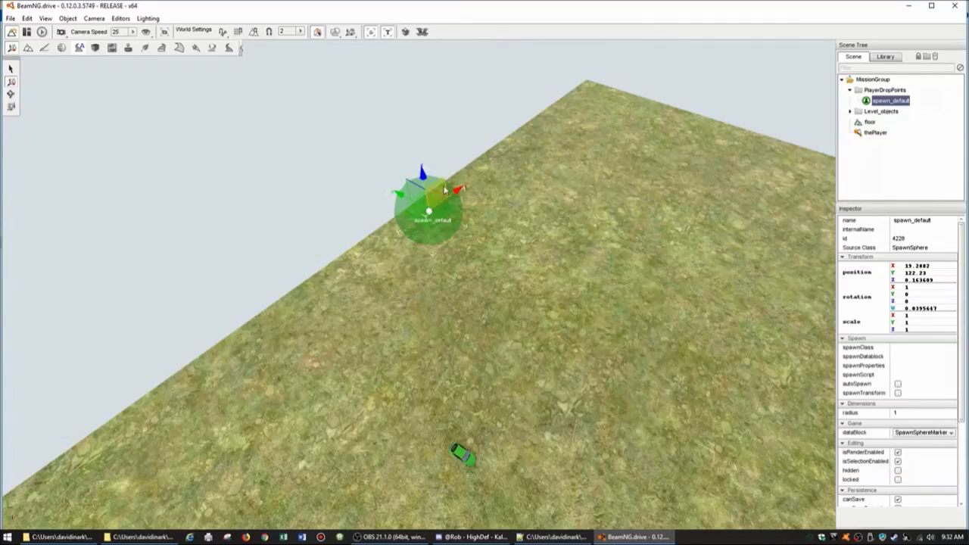
left_click_drag(439, 190, 404, 191)
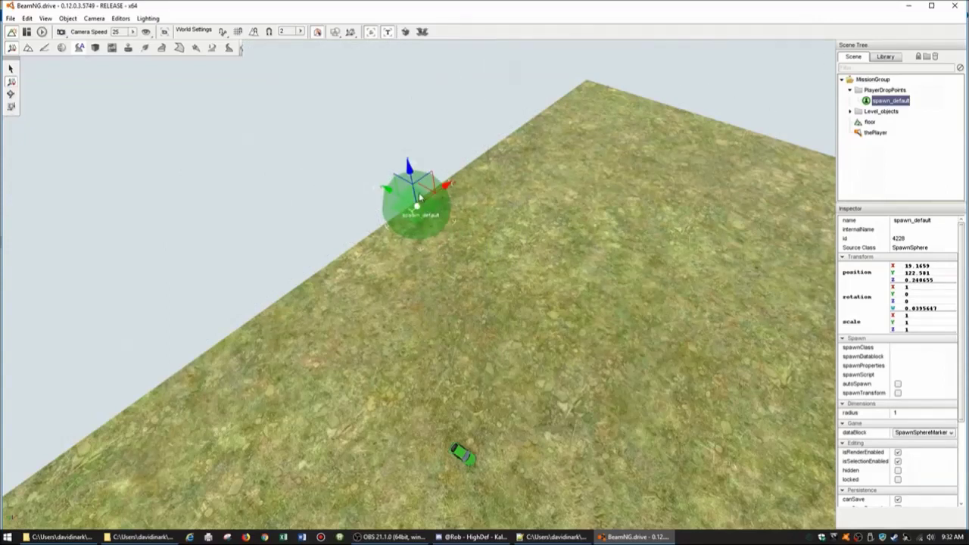
right_click_drag(467, 221, 455, 193)
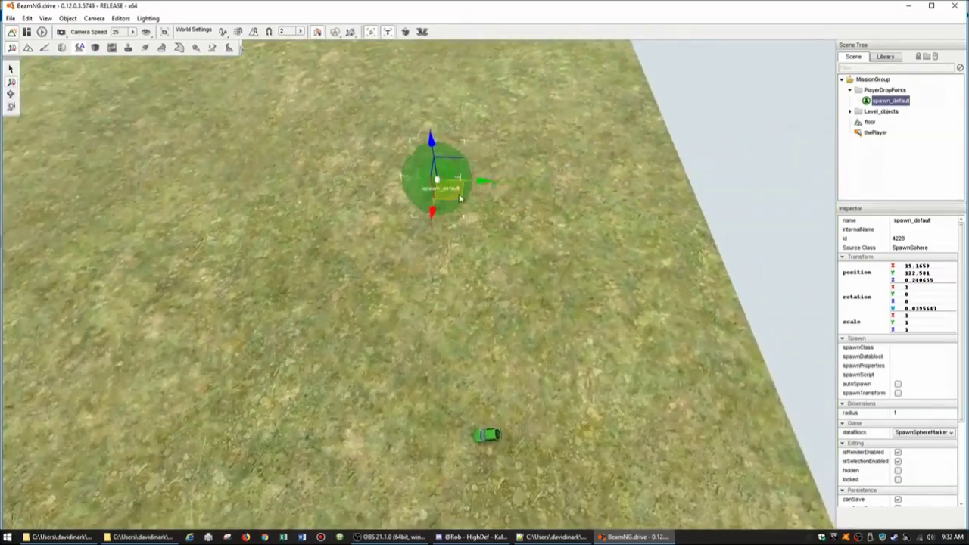
mouse_move(455, 192)
left_mouse_down()
mouse_move(479, 202)
mouse_move(469, 178)
mouse_move(468, 204)
mouse_move(450, 209)
left_mouse_up()
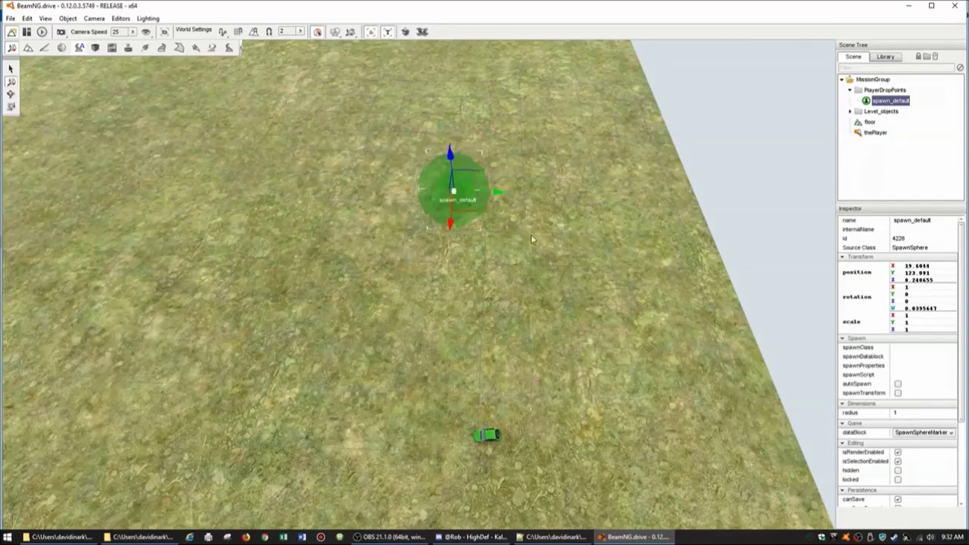
left_click_drag(453, 193, 458, 147)
right_click_drag(516, 191, 379, 136)
key("w")
key("s")
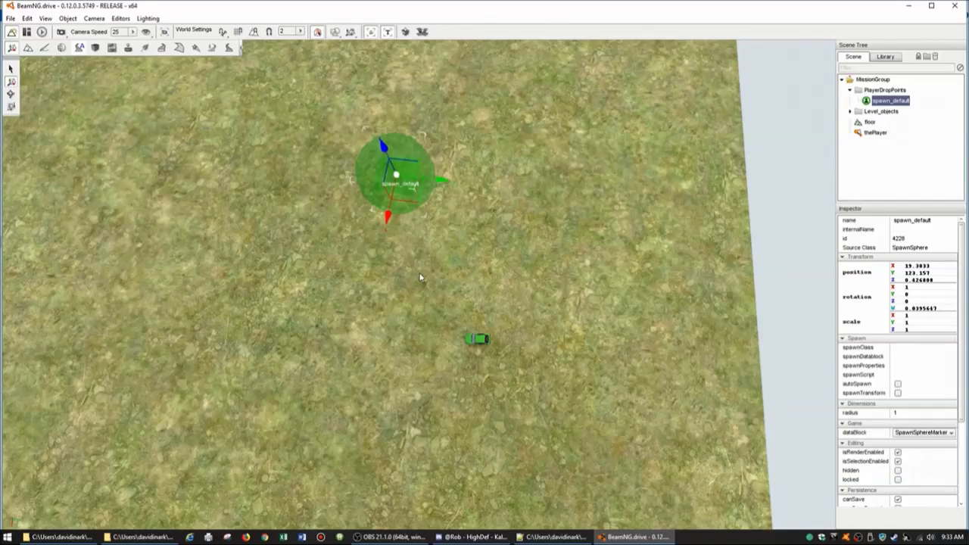
right_click_drag(435, 278, 269, 197)
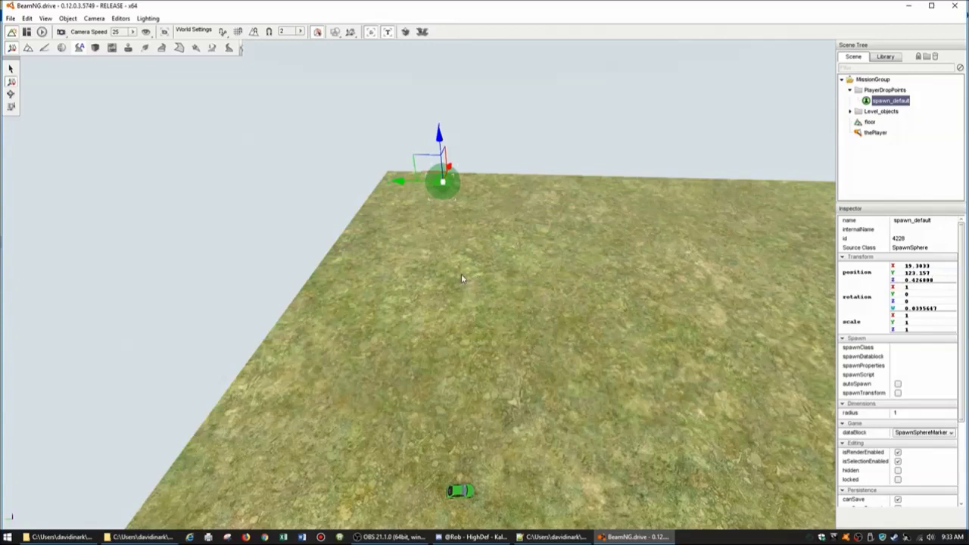
Step: Preview the rotation and scale gizmos on spawn_default, and return to the translation gizmo
left_click(11, 94)
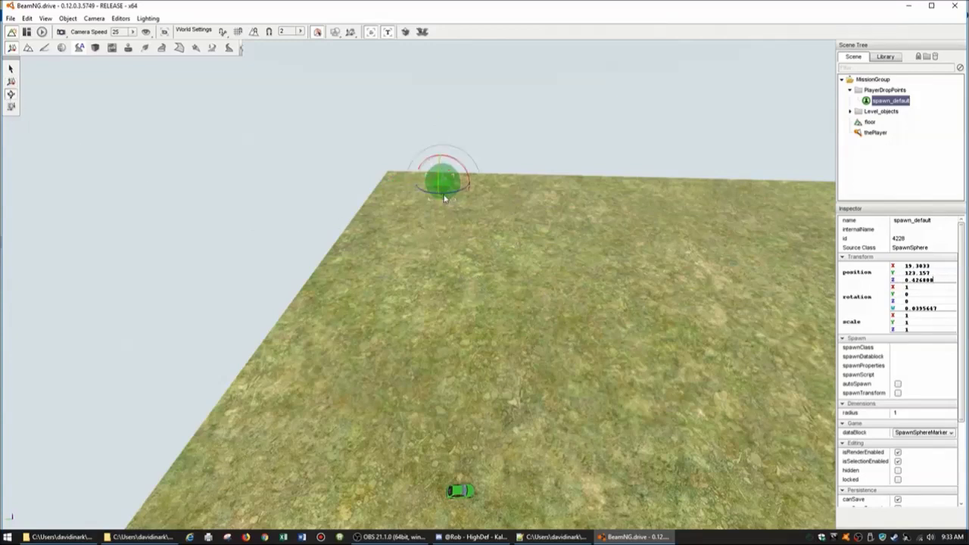
mouse_move(491, 273)
right_mouse_down()
mouse_move(457, 278)
mouse_move(492, 277)
right_mouse_up()
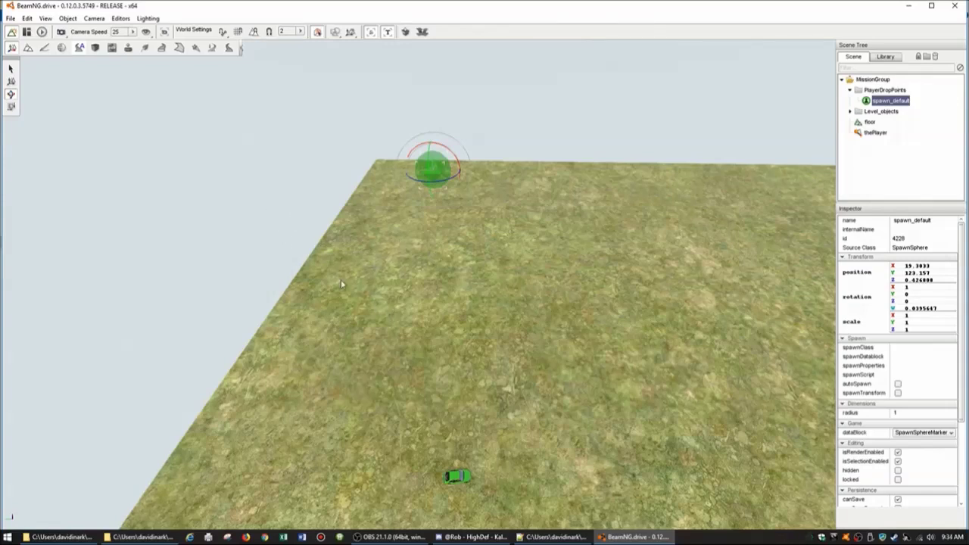
left_click(11, 109)
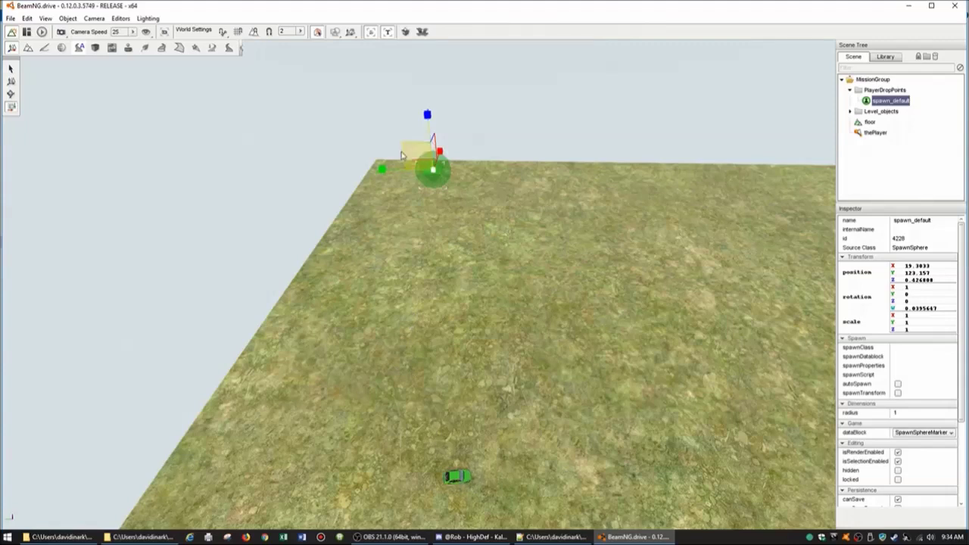
left_click(13, 85)
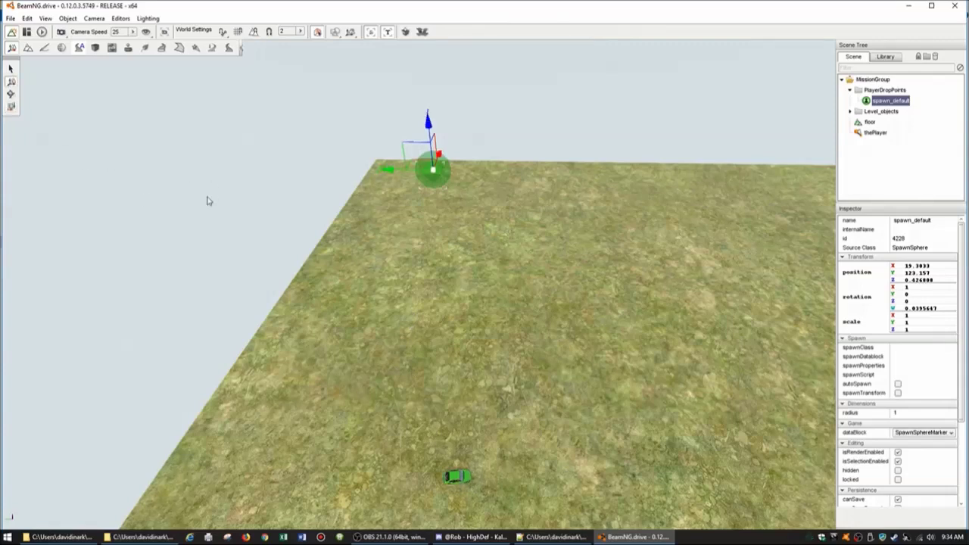
Step: Lower the spawn_default sphere with the translation gizmo to about Z -14.46
key("d")
right_click_drag(532, 358, 380, 361)
key("d")
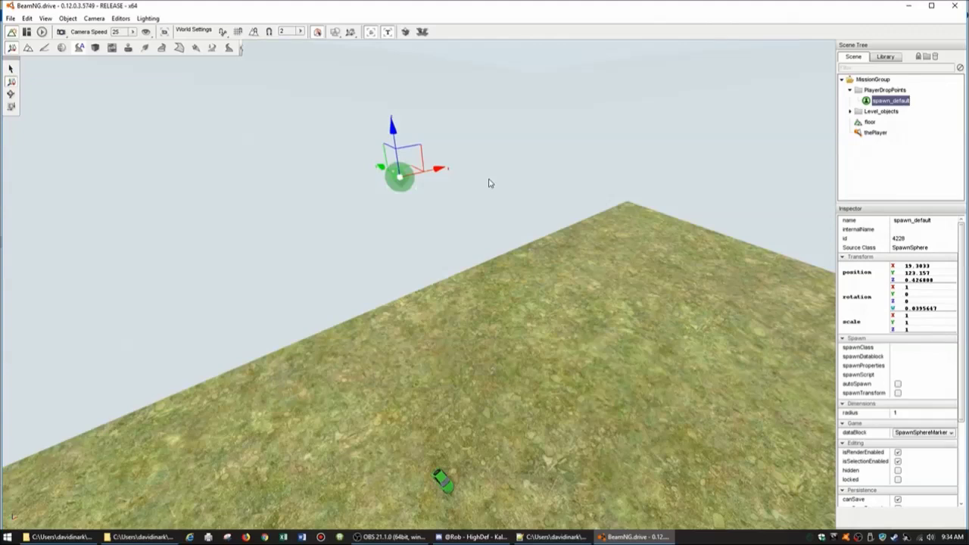
left_click_drag(400, 176, 427, 337)
right_click_drag(502, 401, 534, 425)
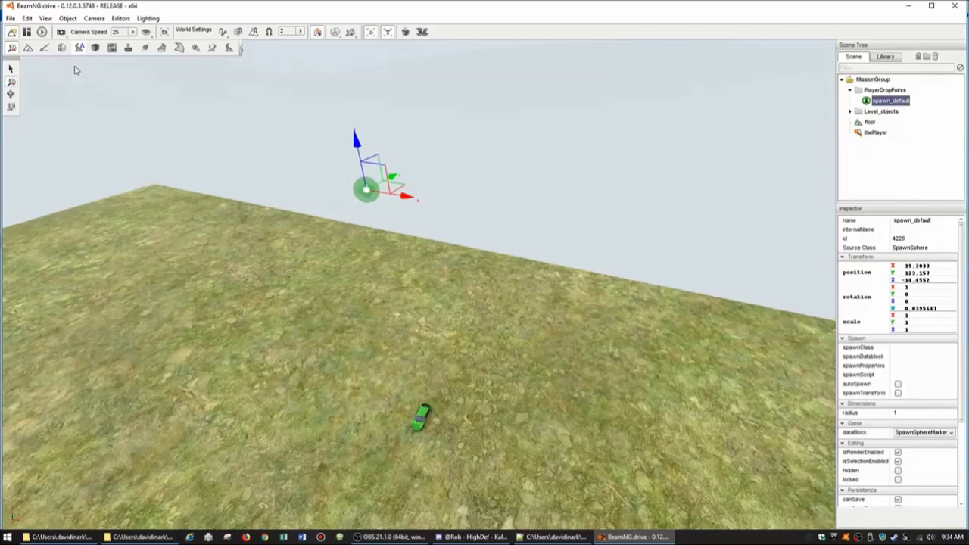
Step: Enable terrain snapping, drop spawn_default onto the terrain at about Z -46.14 beside the car, and disable snapping again
left_click(254, 34)
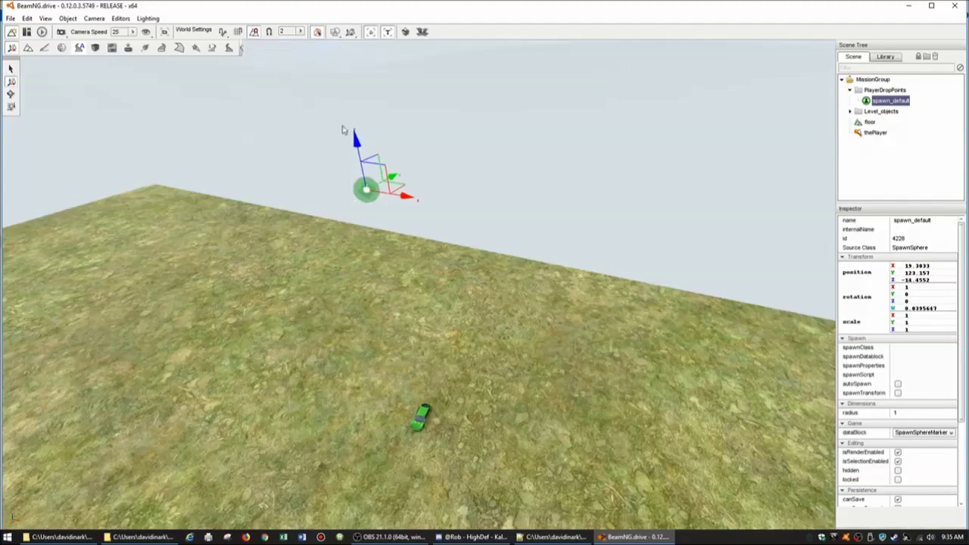
left_click_drag(356, 140, 352, 149)
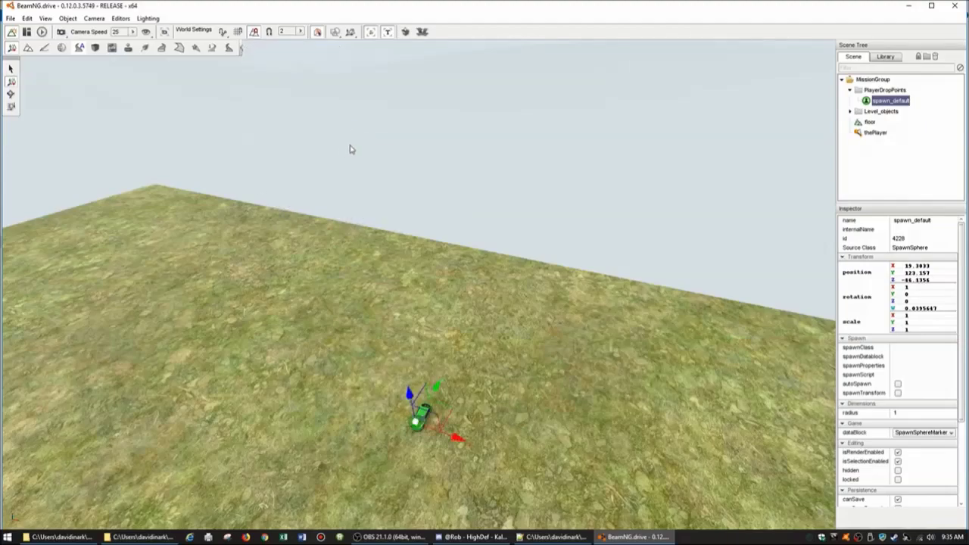
mouse_move(319, 175)
right_mouse_down()
mouse_move(333, 287)
mouse_move(398, 303)
mouse_move(314, 155)
mouse_move(322, 159)
mouse_move(246, 107)
mouse_move(261, 76)
mouse_move(244, 97)
mouse_move(241, 57)
mouse_move(254, 111)
mouse_move(293, 106)
right_mouse_up()
key("w")
key("d")
key("w")
key("w")
key("a")
left_click(253, 32)
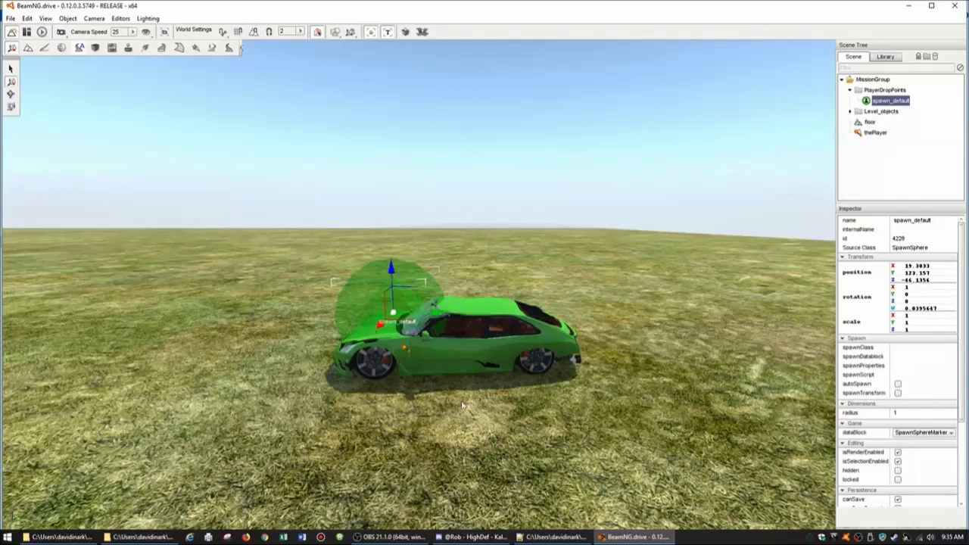
Step: Raise the spawn_default sphere slightly along its vertical axis to about Z -45.97
key("a")
right_click_drag(517, 421, 496, 422)
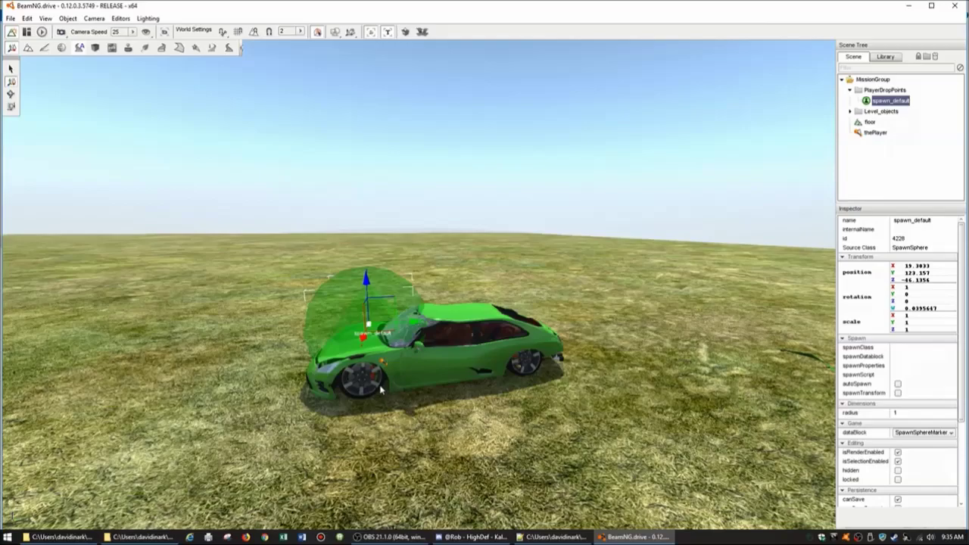
key("d")
right_click_drag(415, 412, 171, 419)
key("w")
key("a")
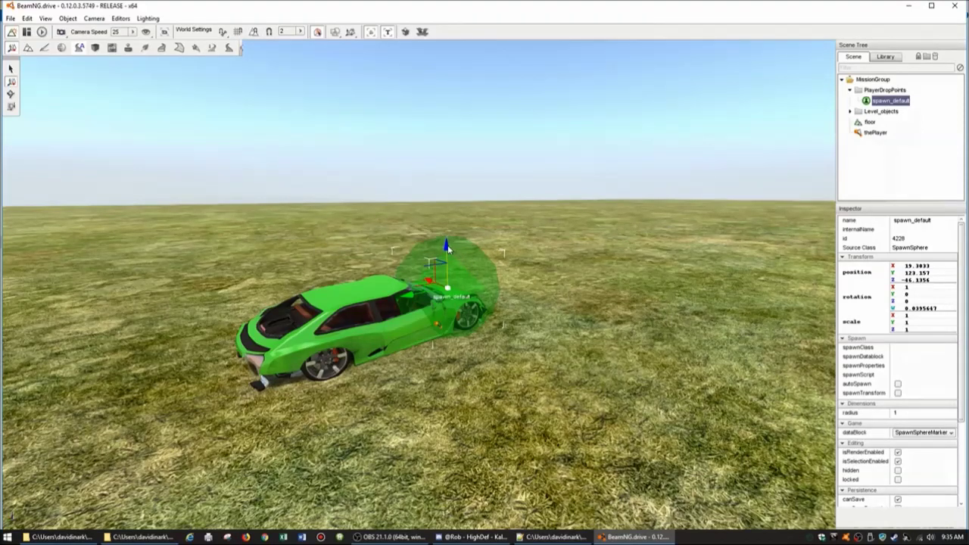
left_click_drag(447, 244, 444, 241)
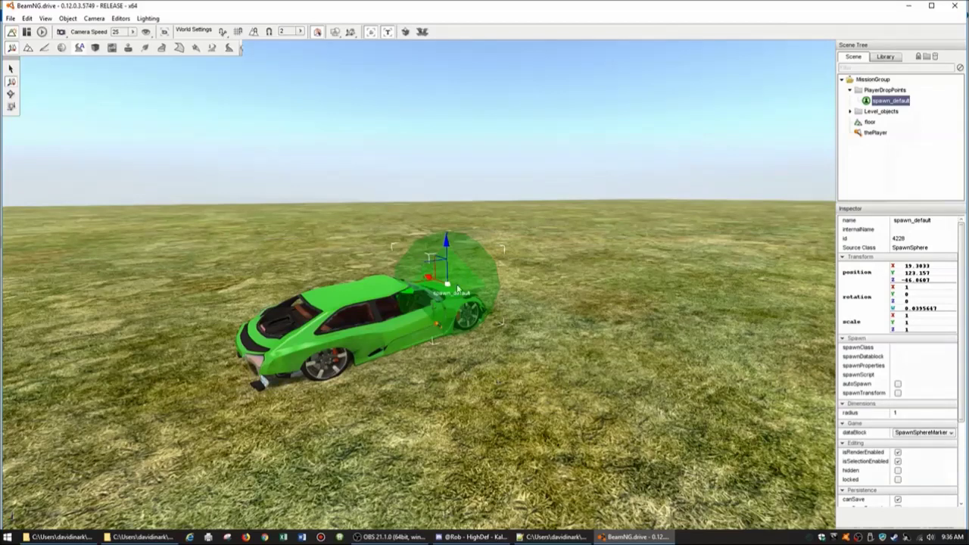
left_click_drag(446, 240, 447, 239)
Step: Move spawn_default along the Y axis to about 120.20, onto open ground in front of the car
key("d")
right_click_drag(541, 347, 451, 248)
key("w")
key("d")
key("a")
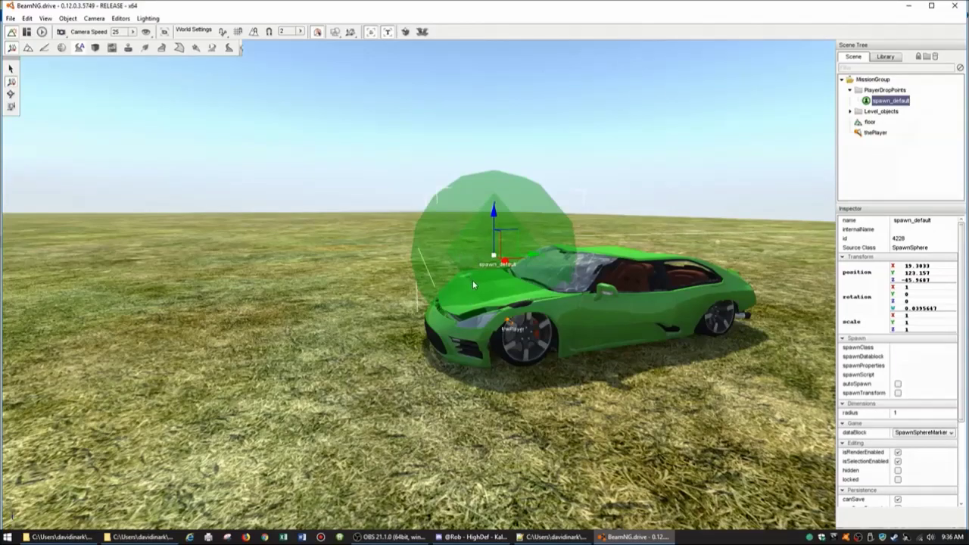
key("s")
key("s")
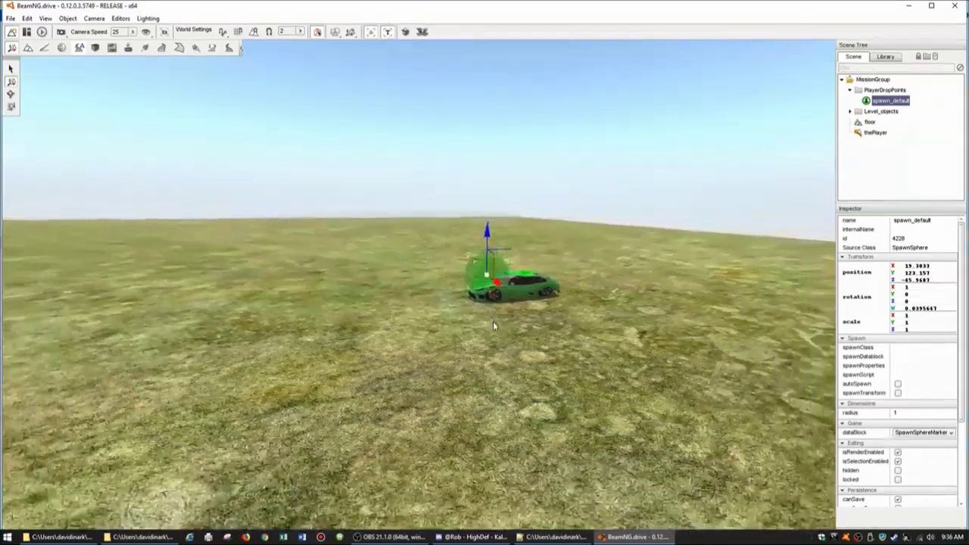
key("w")
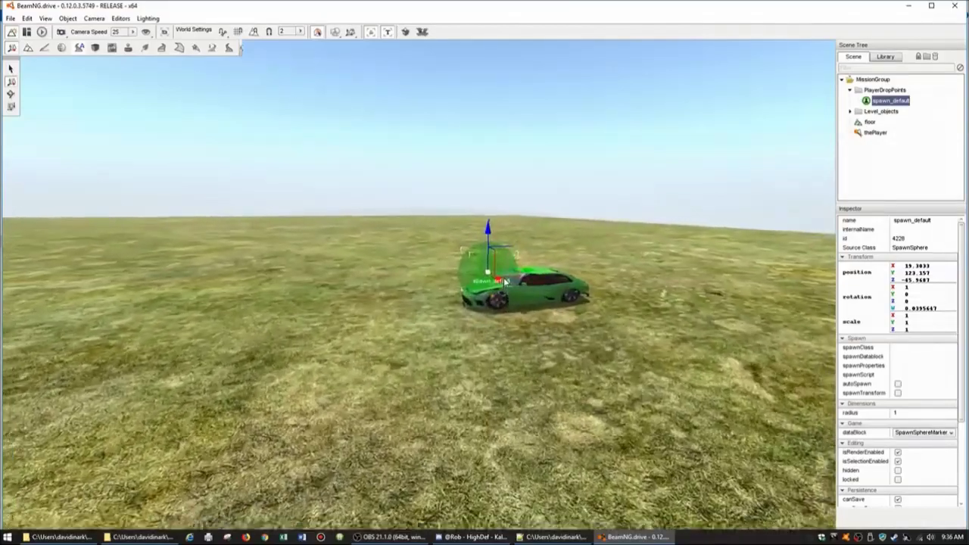
left_click_drag(505, 281, 414, 277)
key("w")
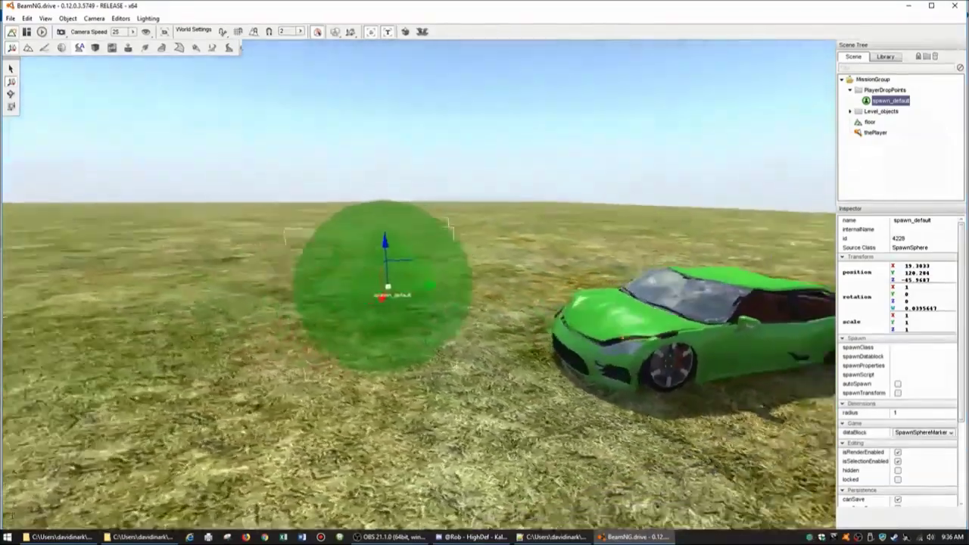
Step: Lower spawn_default so its sphere rests on the grass, at about Z -46.05
key("a")
right_click_drag(360, 286, 436, 295)
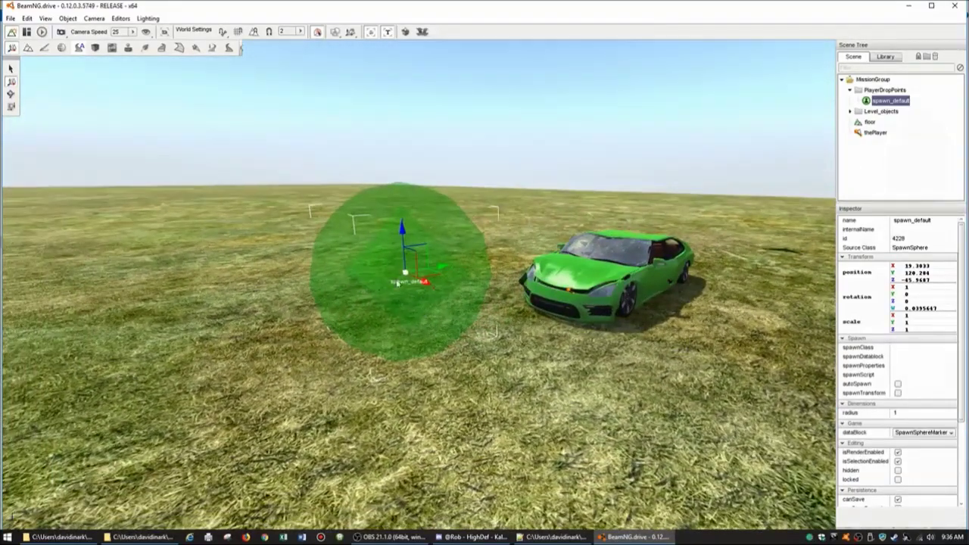
key("w")
right_click_drag(435, 295, 471, 390)
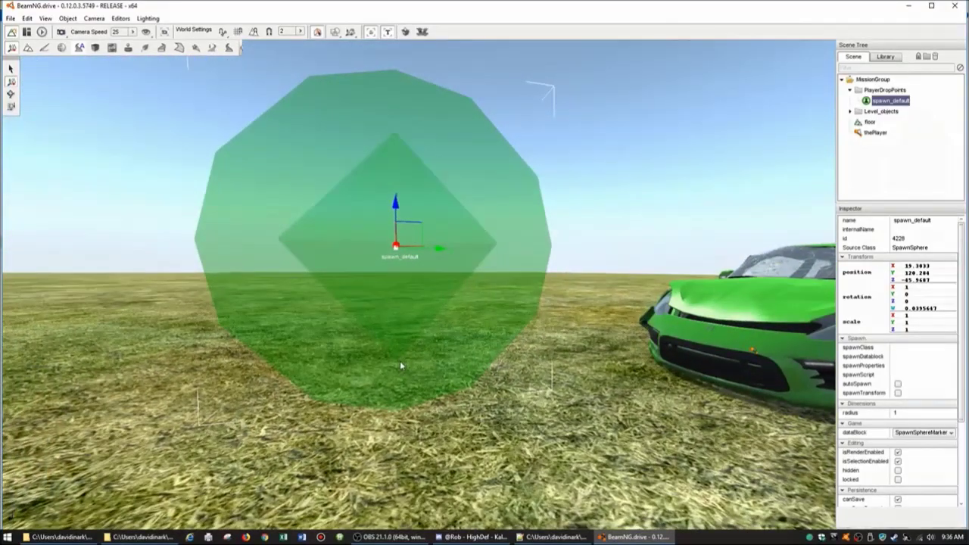
left_click_drag(395, 204, 382, 223)
right_click_drag(382, 222, 481, 400)
key("w")
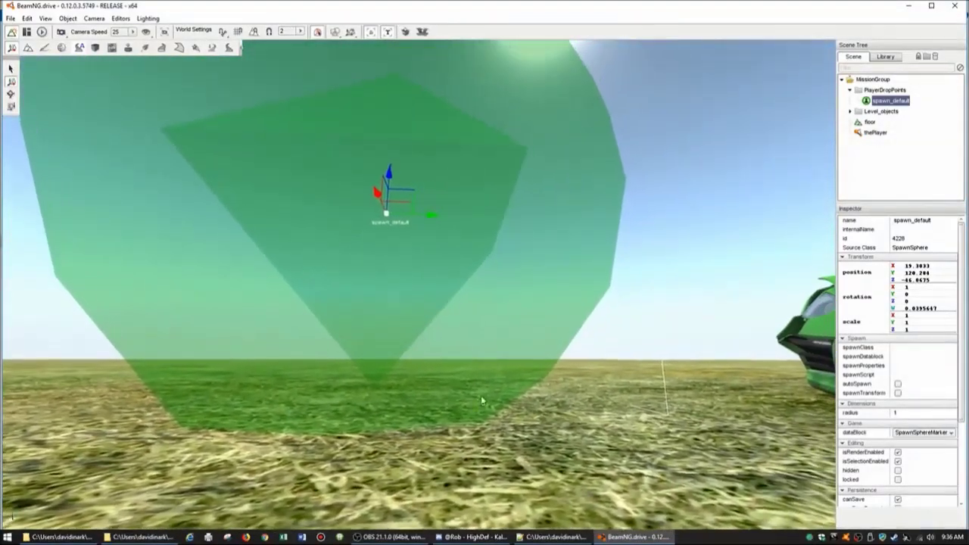
left_click_drag(387, 180, 391, 175)
mouse_move(520, 408)
right_mouse_down()
mouse_move(536, 314)
mouse_move(522, 455)
mouse_move(483, 471)
right_mouse_up()
key("w")
key("s")
key("s")
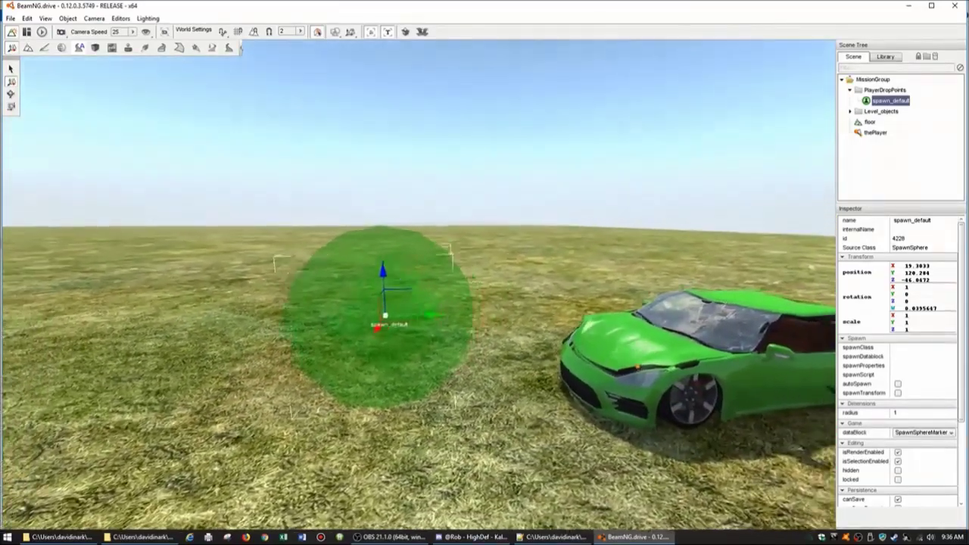
Step: Examine the spawn_default sphere's placement beside the car from several angles and distances
key("d")
right_click_drag(539, 397, 528, 396)
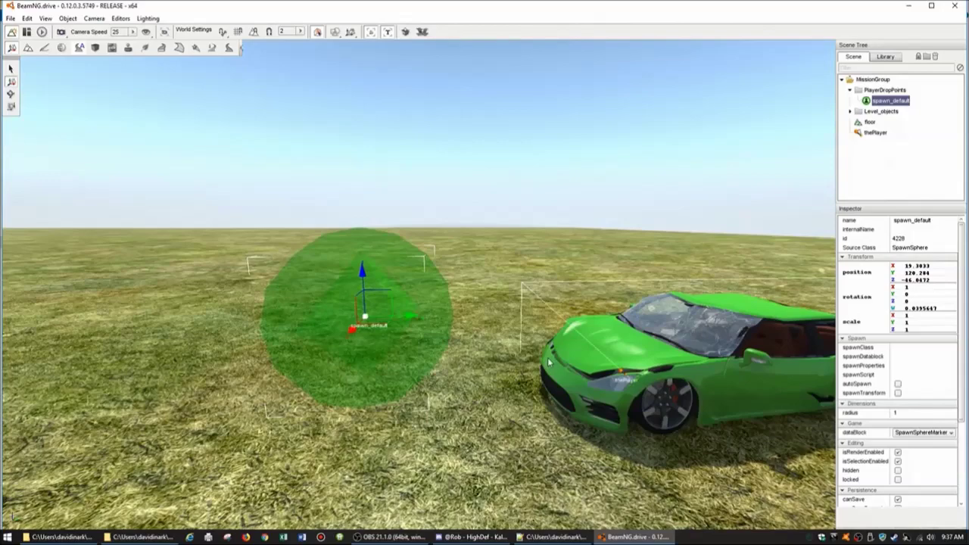
key("s")
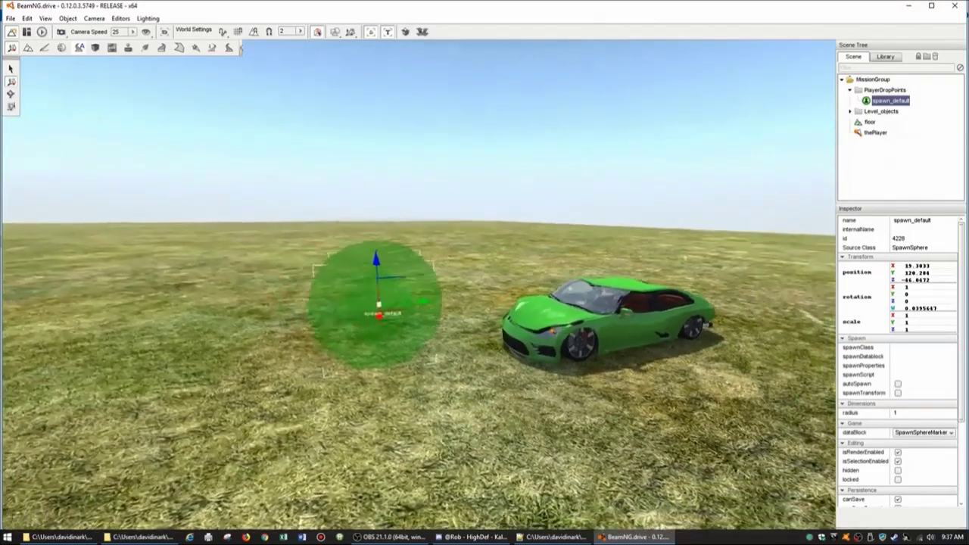
right_click_drag(530, 409, 509, 457)
key("a")
key("d")
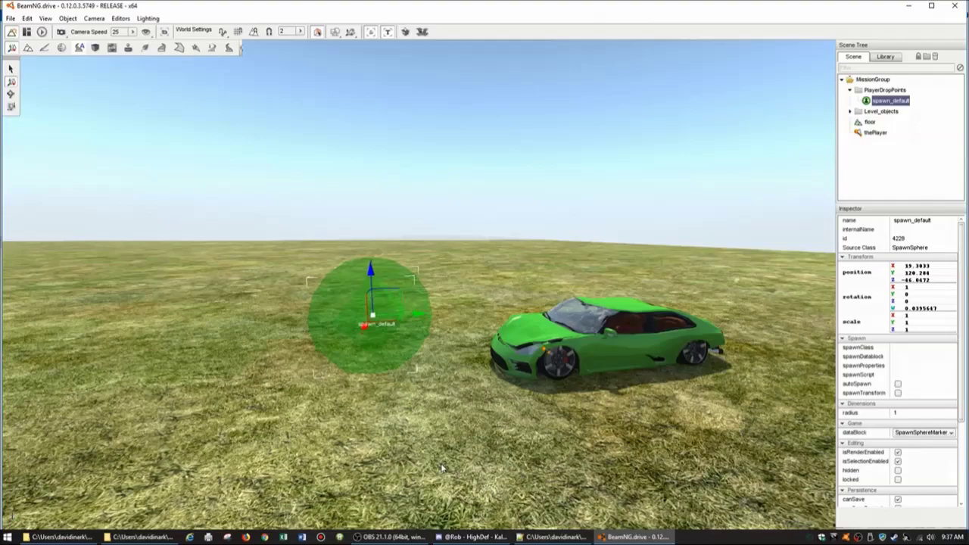
key("s")
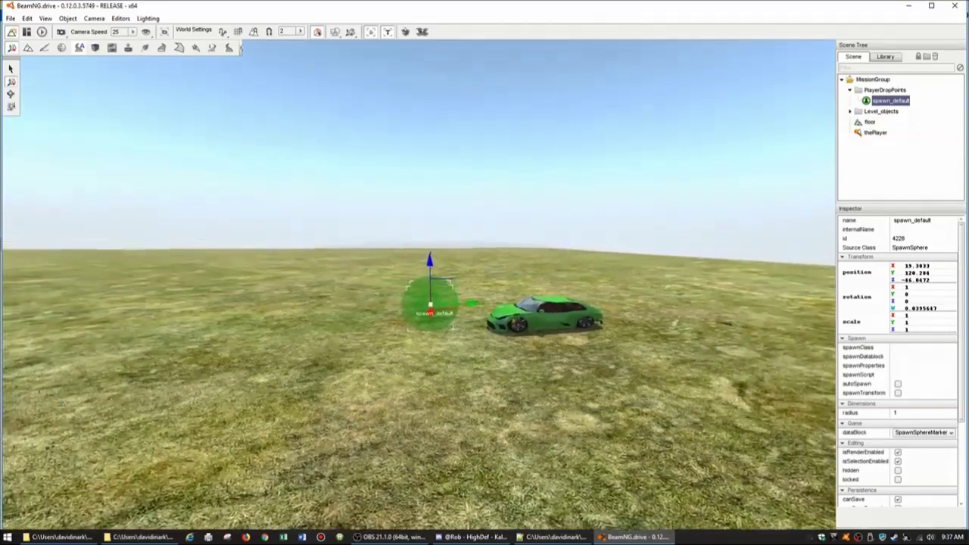
Step: Switch to the Terrain Editor and pull up three narrow spikes on empty ground with Grab Terrain at brush size 1
right_click_drag(442, 468, 278, 238)
key("s")
key("w")
key("w")
right_click_drag(430, 348, 439, 345)
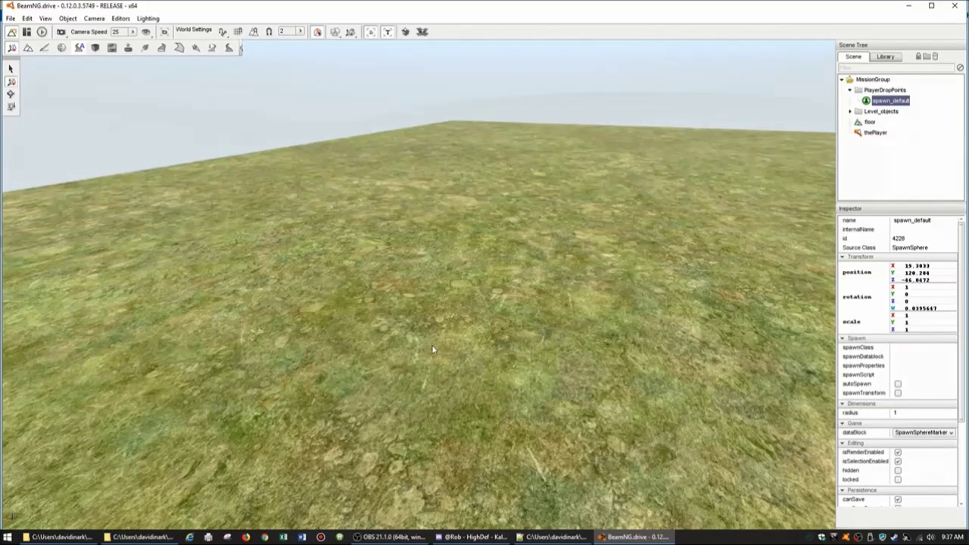
left_click(28, 48)
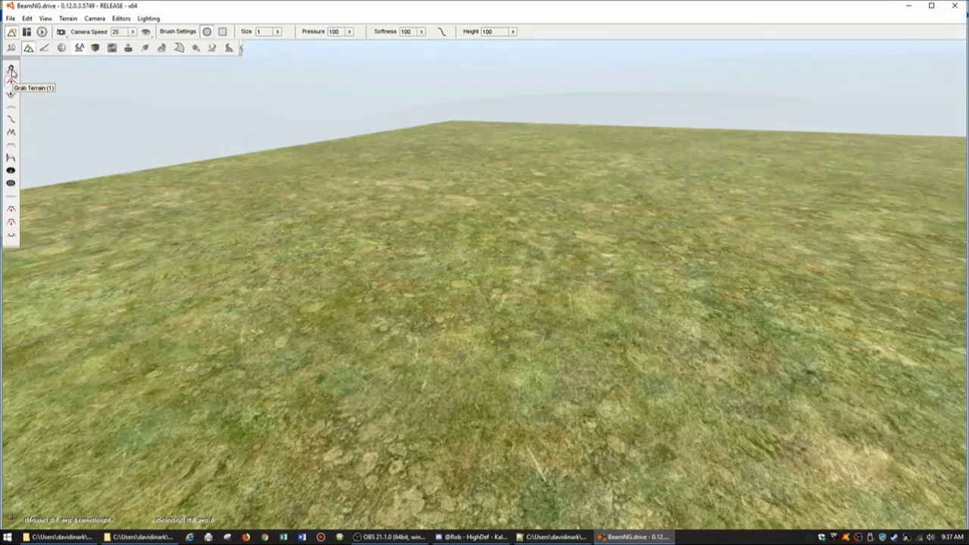
left_click(11, 70)
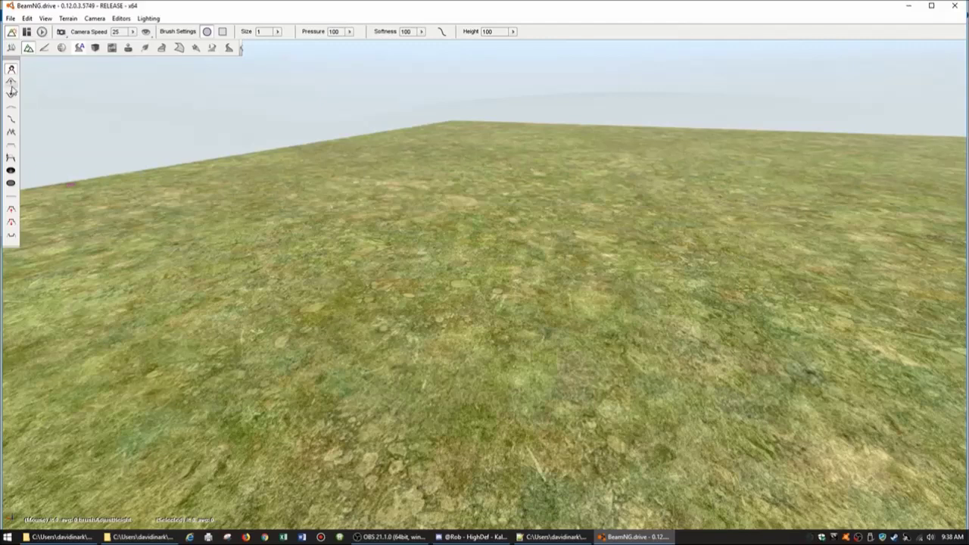
left_click_drag(436, 274, 436, 274)
left_click_drag(436, 229, 437, 236)
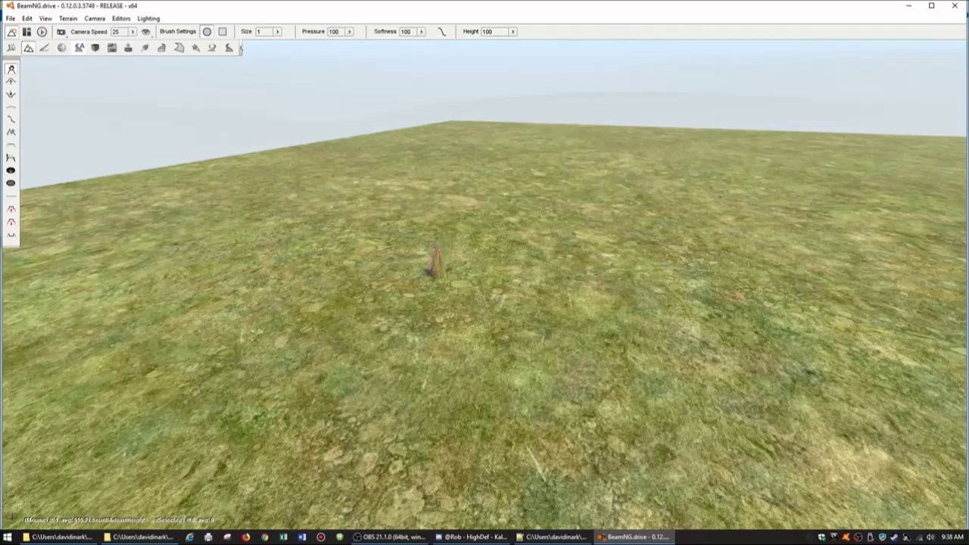
mouse_move(464, 279)
left_mouse_down()
mouse_move(458, 271)
mouse_move(480, 277)
left_mouse_up()
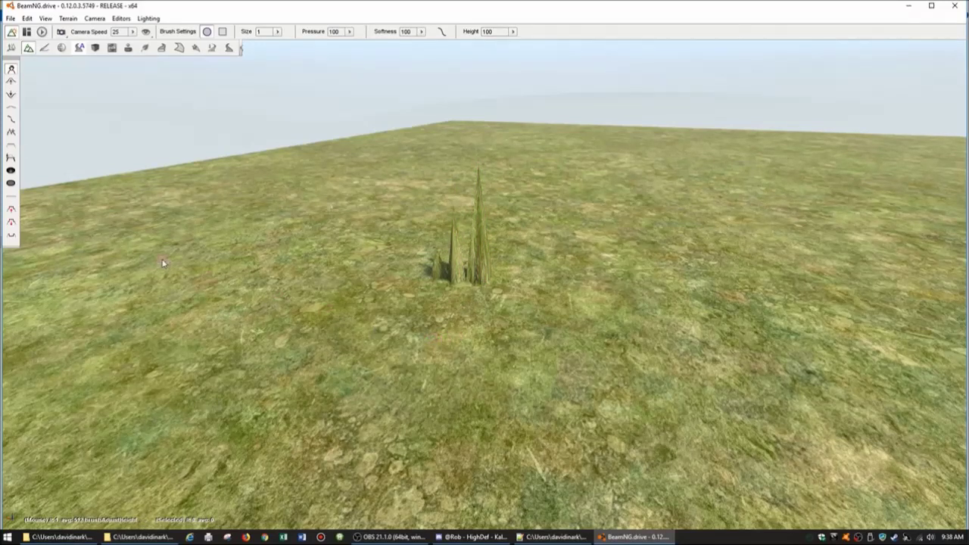
Step: Raise a group of taller peaks beside the narrow spikes with the Raise Height tool at brush size 1
right_click_drag(323, 360, 346, 347)
key("w")
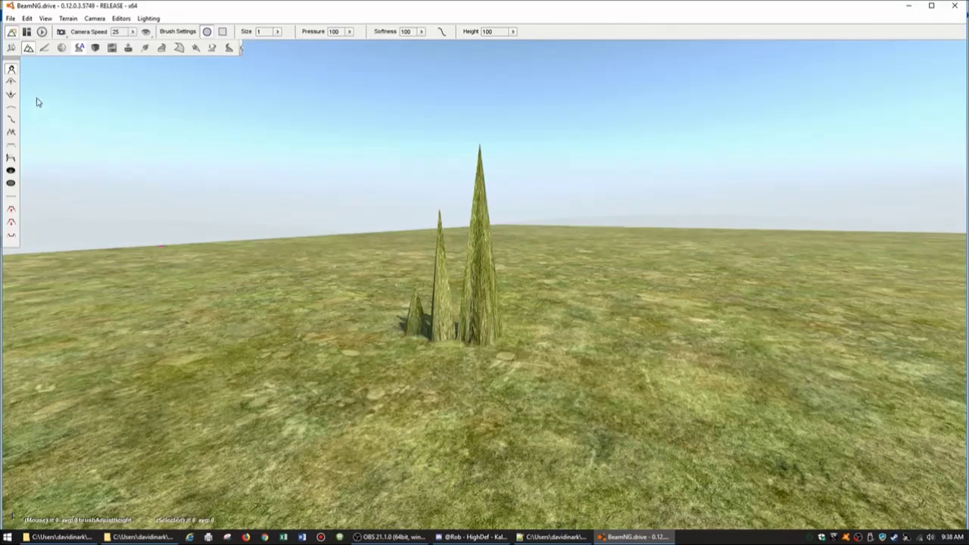
left_click(11, 83)
mouse_move(591, 349)
left_mouse_down()
mouse_move(604, 370)
mouse_move(572, 361)
mouse_move(684, 363)
mouse_move(643, 344)
mouse_move(746, 318)
mouse_move(651, 288)
mouse_move(649, 361)
left_mouse_up()
key("a")
right_click_drag(649, 361, 765, 362)
key("d")
right_click_drag(534, 309, 400, 290)
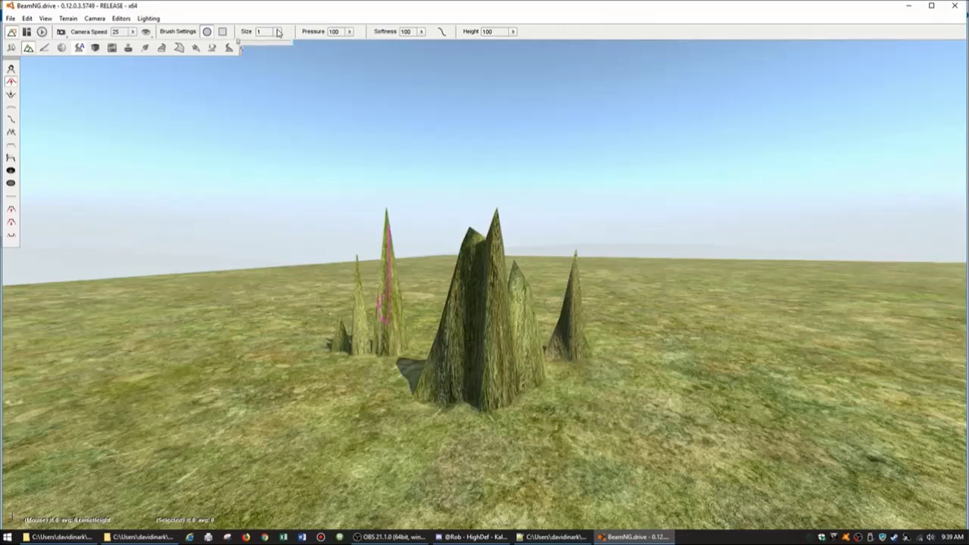
Step: Try larger brush sizes of 12 and 24 for the Raise Height tool
left_click_drag(239, 43, 254, 45)
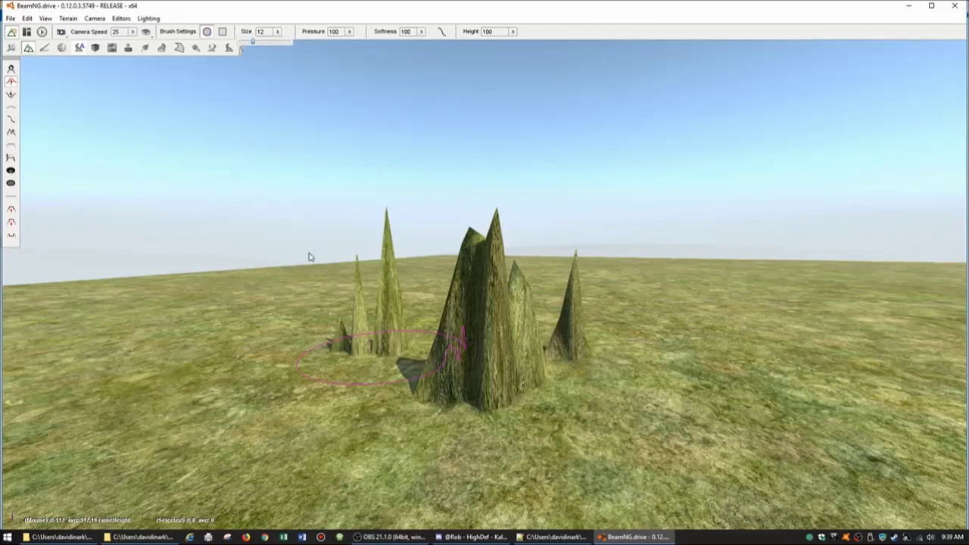
left_click(292, 33)
double_click(259, 34)
type("16")
key("BackSpace")
type("5")
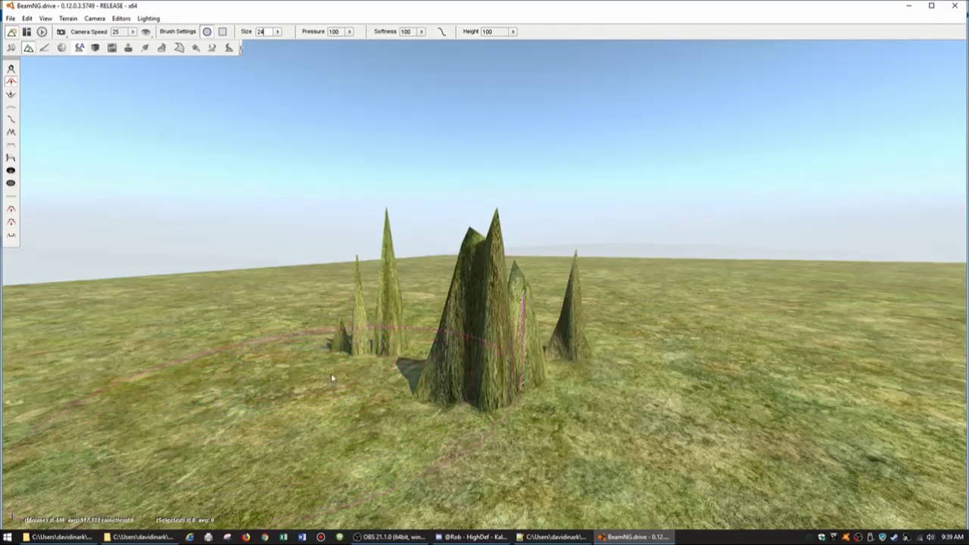
Step: Set the terrain brush to size 9 and pressure 50, and raise a broad rounded hill beside the peaks
key("BackSpace")
type("0")
key("BackSpace")
key("BackSpace")
type("8")
mouse_move(711, 383)
left_mouse_down()
mouse_move(693, 395)
mouse_move(647, 387)
left_mouse_up()
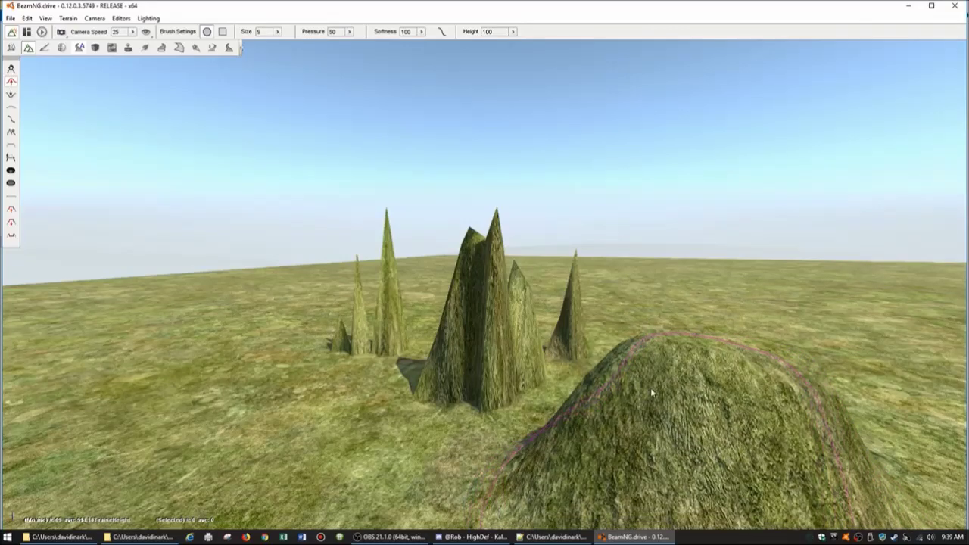
key("d")
key("s")
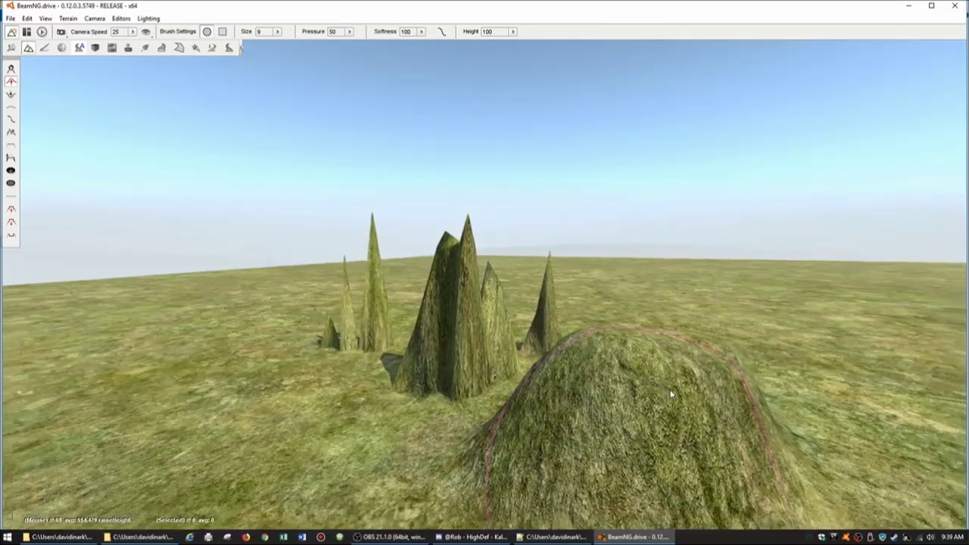
Step: Extend the broad rounded hill sideways with the Raise Height tool at brush size 9
key("d")
key("d")
key("d")
mouse_move(465, 401)
left_mouse_down()
mouse_move(413, 413)
mouse_move(374, 396)
left_mouse_up()
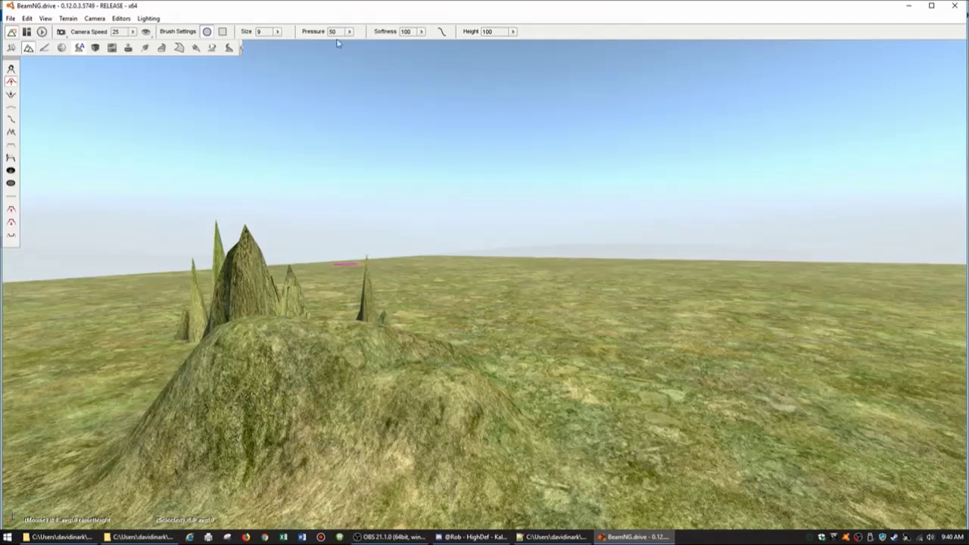
Step: Set the terrain brush pressure to 1 for the Raise Height tool
type("1")
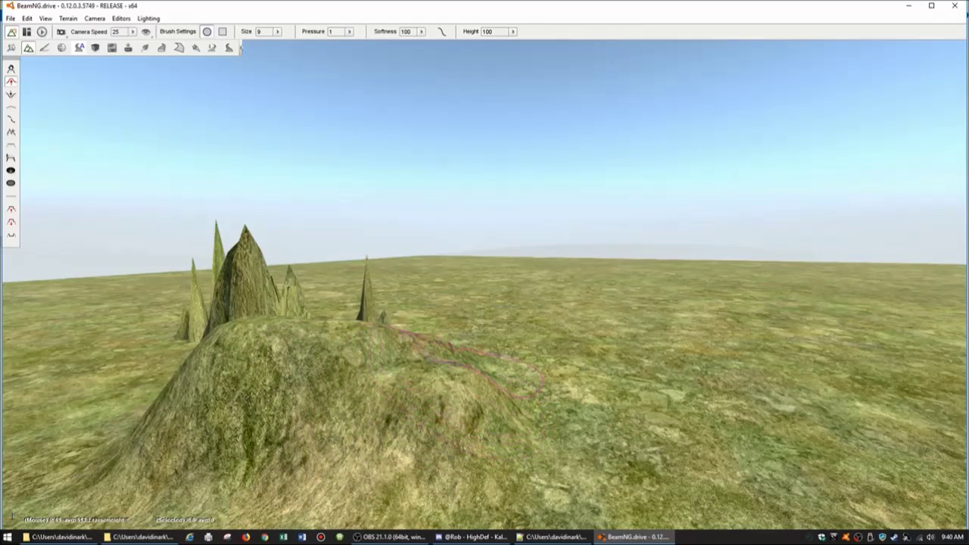
key("d")
right_click_drag(485, 367, 424, 433)
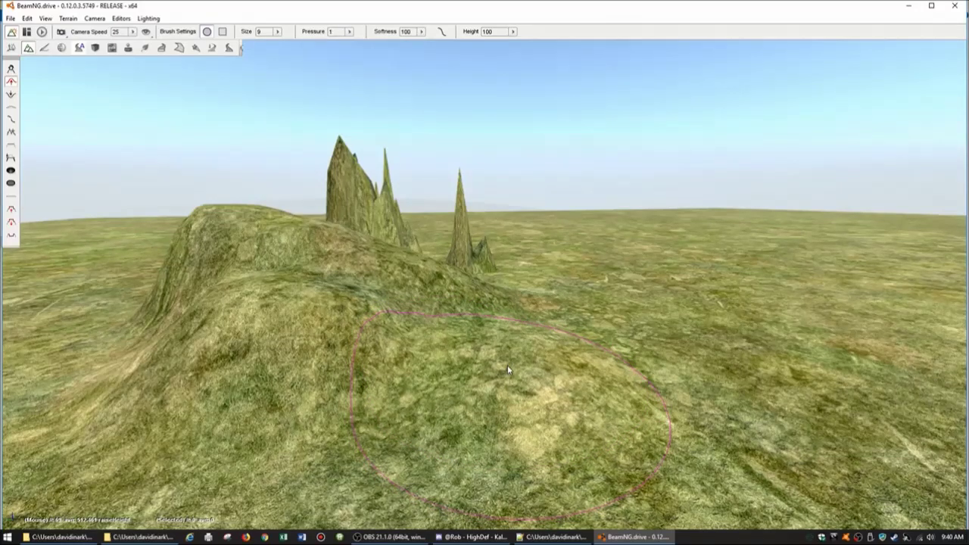
key("d")
mouse_move(458, 349)
right_mouse_down()
mouse_move(371, 386)
mouse_move(356, 390)
mouse_move(349, 378)
mouse_move(351, 348)
mouse_move(409, 341)
mouse_move(518, 344)
mouse_move(556, 378)
mouse_move(500, 394)
mouse_move(446, 371)
mouse_move(403, 373)
mouse_move(464, 385)
right_mouse_up()
Step: Dig a hollow beside the hill's base with the Lower Height tool at brush size 9 and pressure 1
key("w")
key("a")
key("s")
key("d")
key("a")
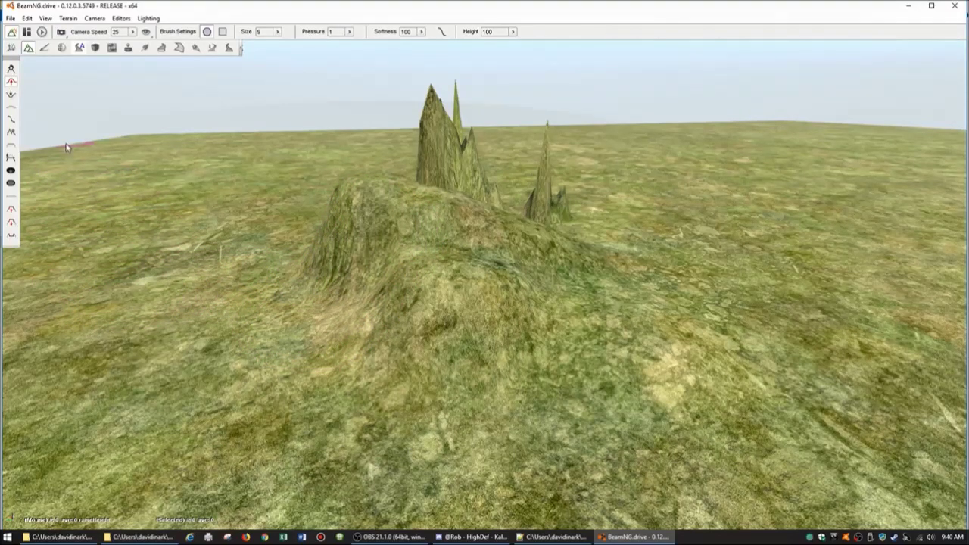
left_click(12, 95)
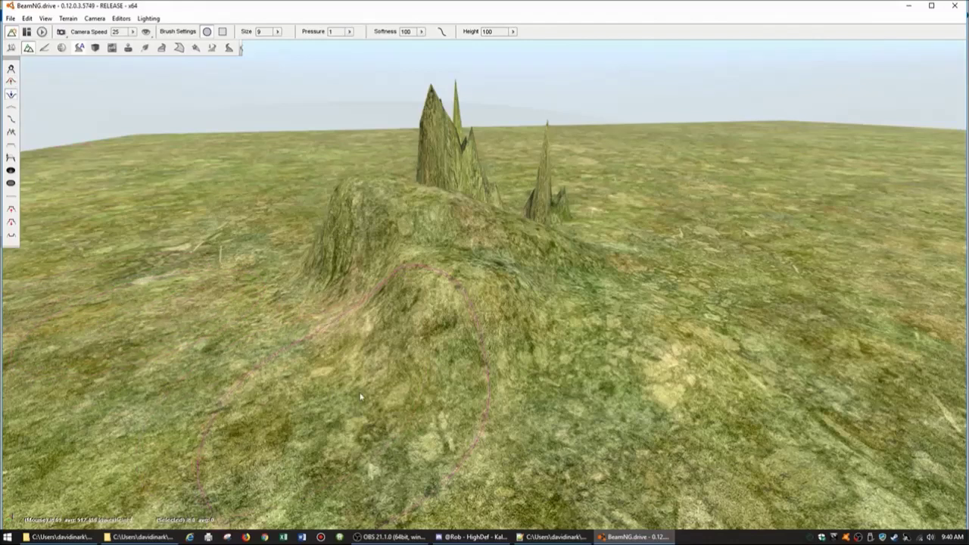
mouse_move(220, 347)
left_mouse_down()
mouse_move(206, 342)
mouse_move(209, 428)
mouse_move(265, 433)
left_mouse_up()
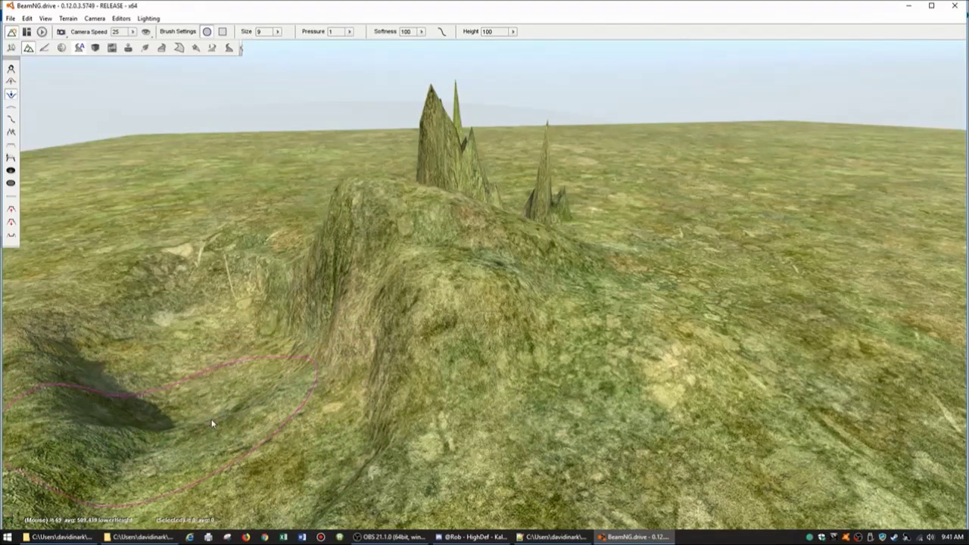
Step: Widen the hollow around the near foot of the hill with the Lower Height tool
key("s")
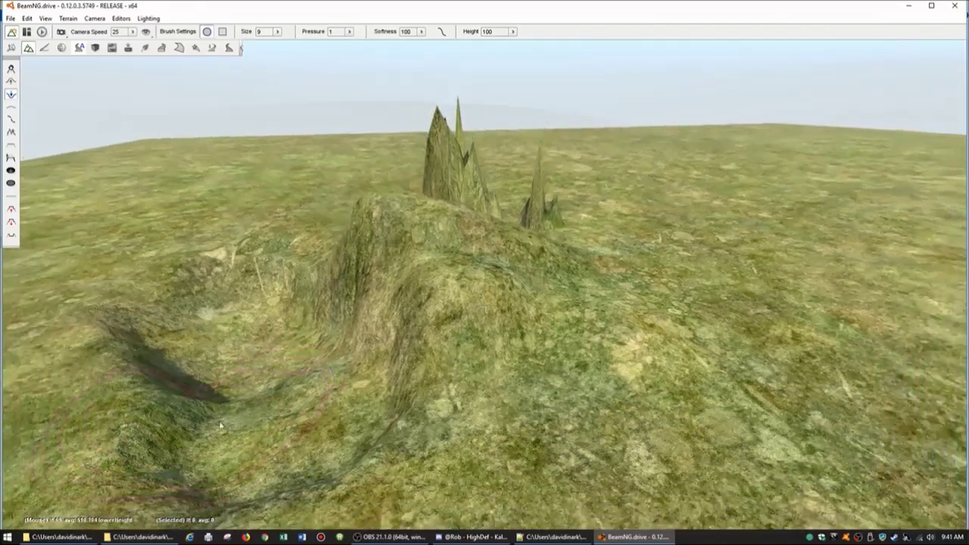
key("a")
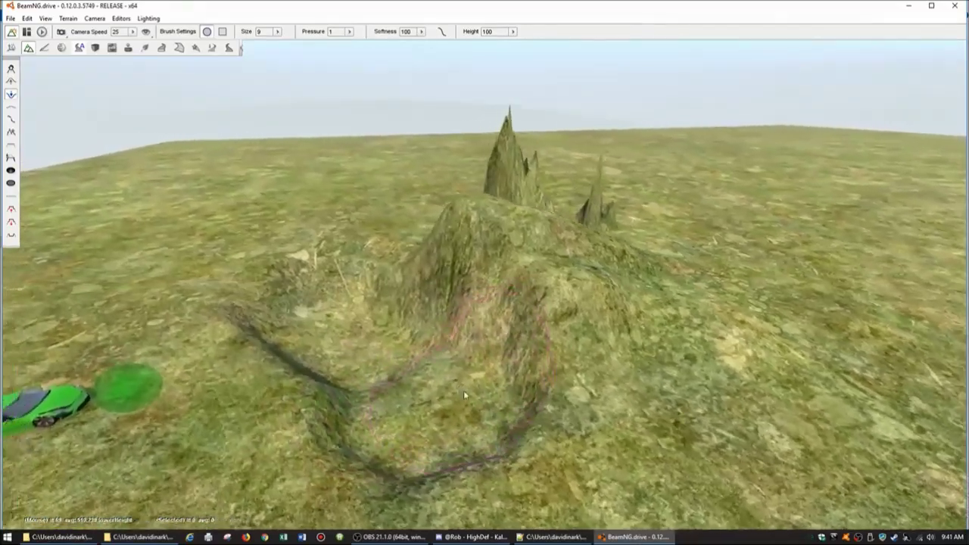
key("d")
mouse_move(476, 395)
right_mouse_down()
mouse_move(530, 405)
mouse_move(545, 439)
mouse_move(560, 424)
mouse_move(458, 407)
right_mouse_up()
key("a")
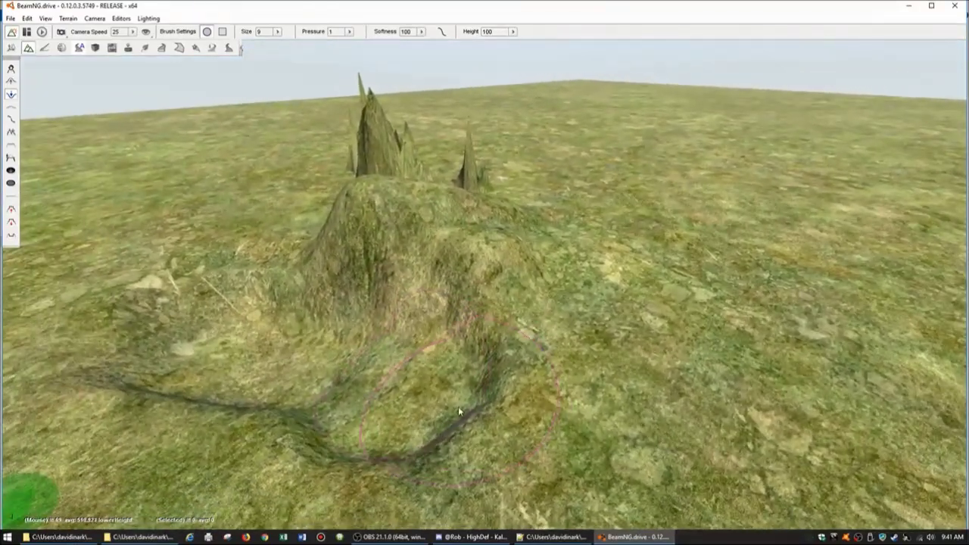
left_click(458, 408)
left_click(458, 409)
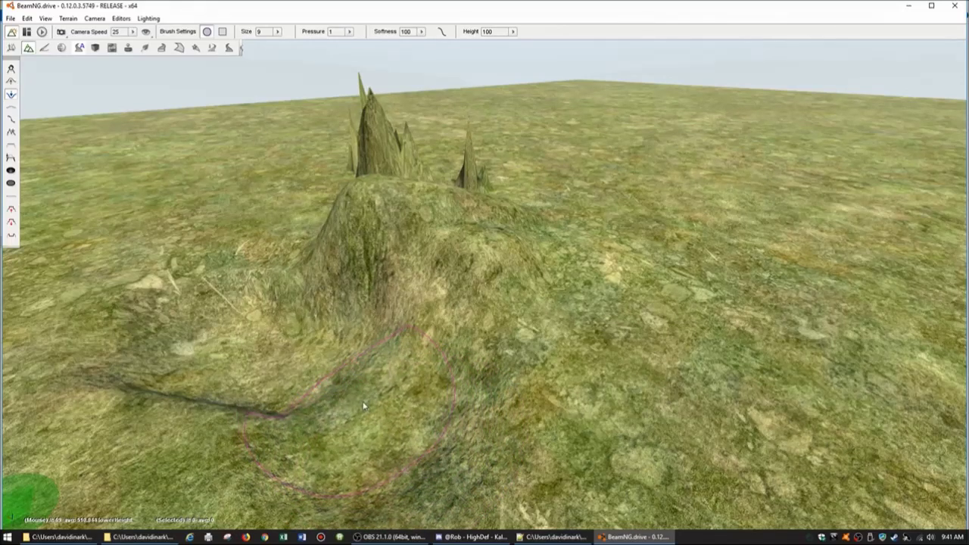
Step: Soften the steep sides of the hollow between the hill and the car with the Really smooth tool
mouse_move(257, 389)
right_mouse_down()
mouse_move(258, 465)
mouse_move(254, 392)
mouse_move(340, 405)
mouse_move(324, 391)
mouse_move(308, 397)
right_mouse_up()
key("w")
key("a")
key("s")
key("w")
key("d")
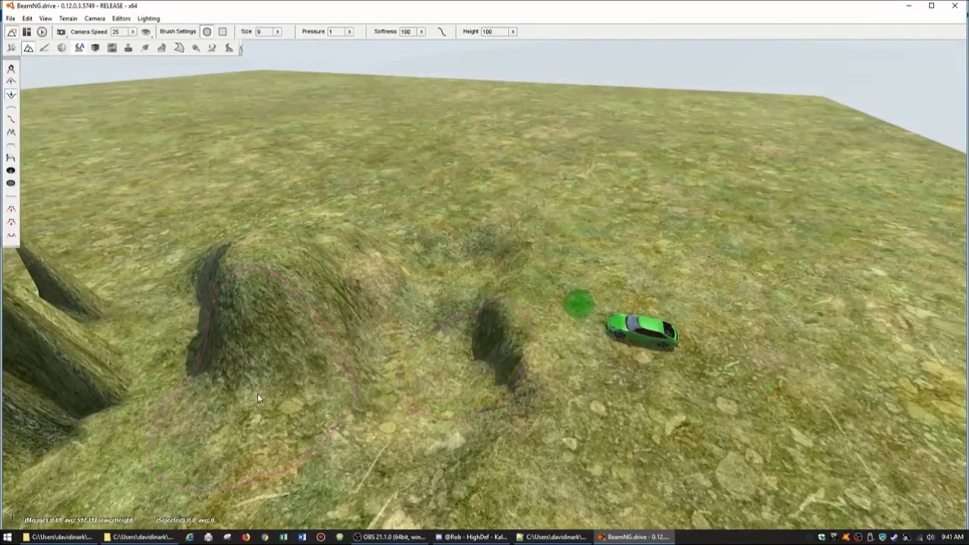
left_click(11, 112)
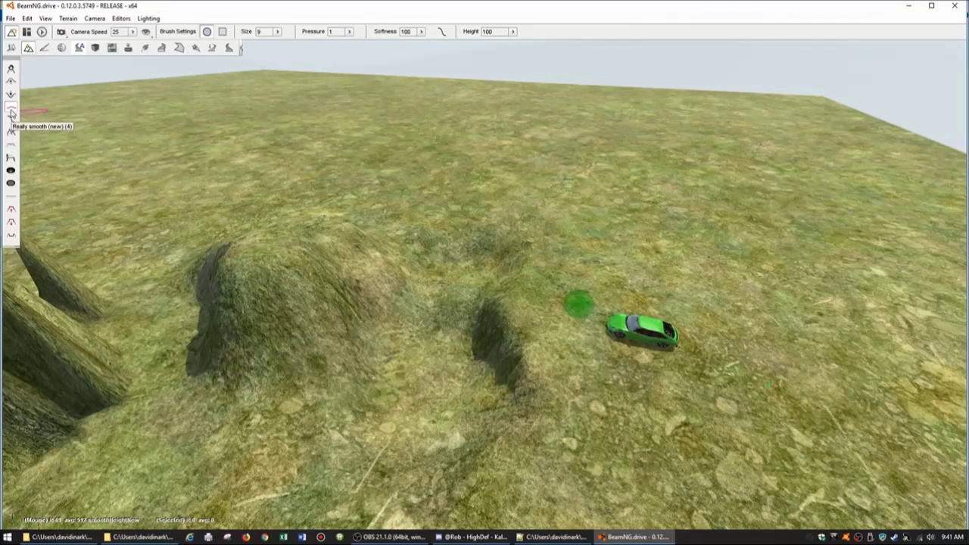
left_click(11, 111)
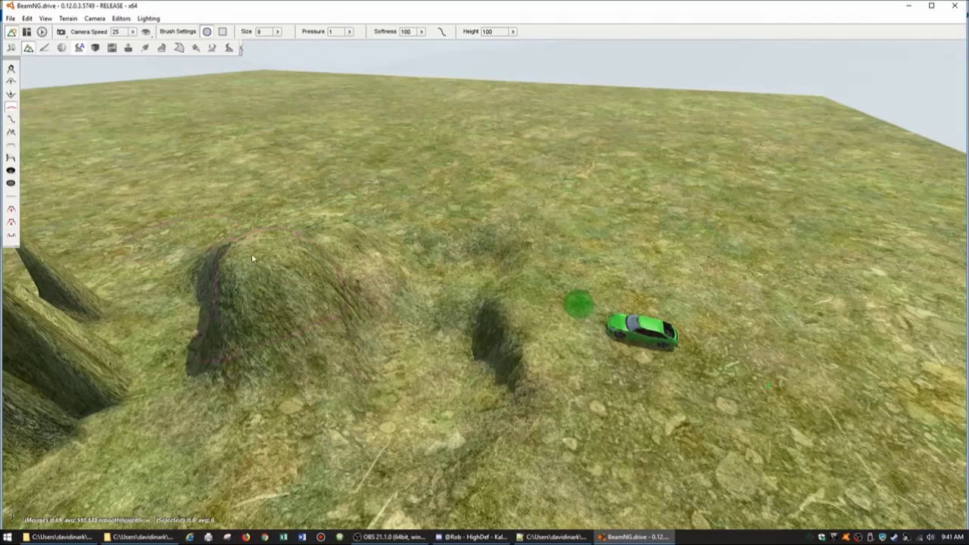
mouse_move(467, 278)
left_mouse_down()
mouse_move(458, 303)
mouse_move(412, 295)
mouse_move(371, 265)
mouse_move(379, 258)
left_mouse_up()
mouse_move(432, 284)
left_mouse_down()
mouse_move(496, 318)
mouse_move(326, 280)
mouse_move(437, 328)
mouse_move(295, 310)
mouse_move(310, 356)
mouse_move(462, 387)
left_mouse_up()
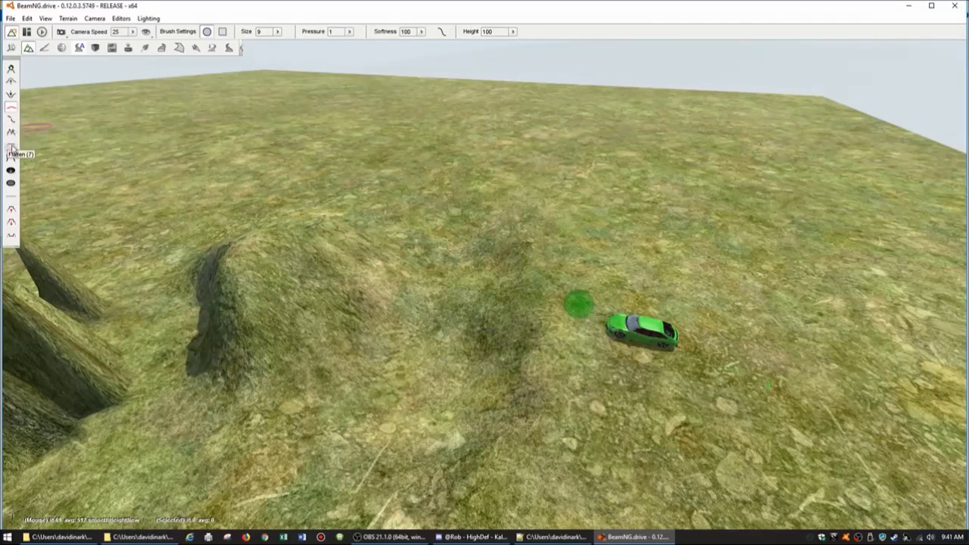
Step: Level the far end of the hollow and most of the rounded hill with the Flatten tool
left_click(11, 146)
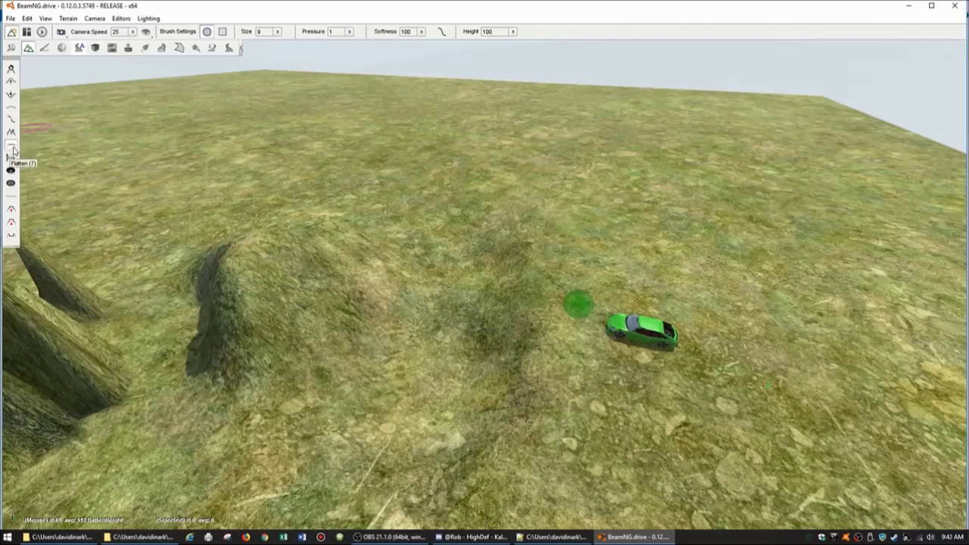
left_click_drag(501, 252, 522, 250)
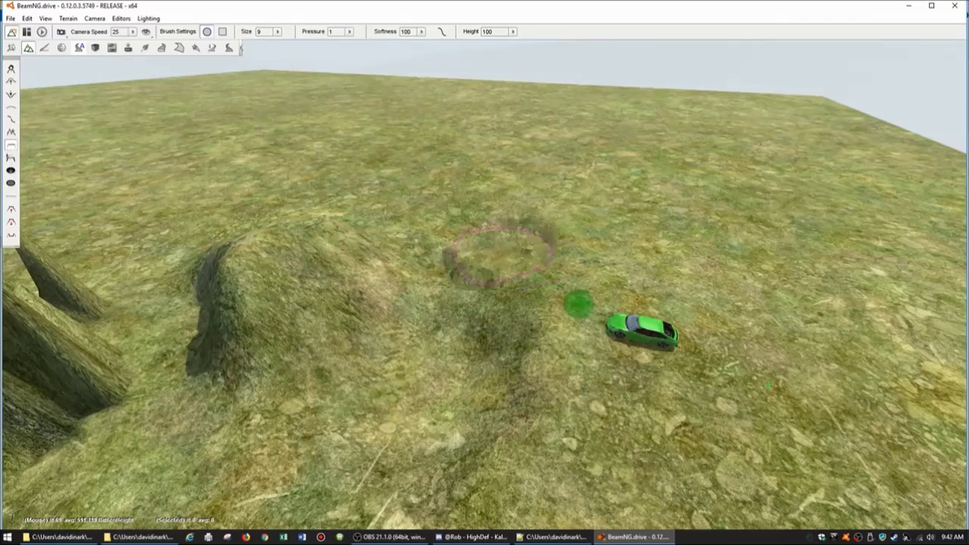
mouse_move(522, 252)
left_mouse_down()
mouse_move(413, 249)
mouse_move(238, 307)
mouse_move(198, 332)
left_mouse_up()
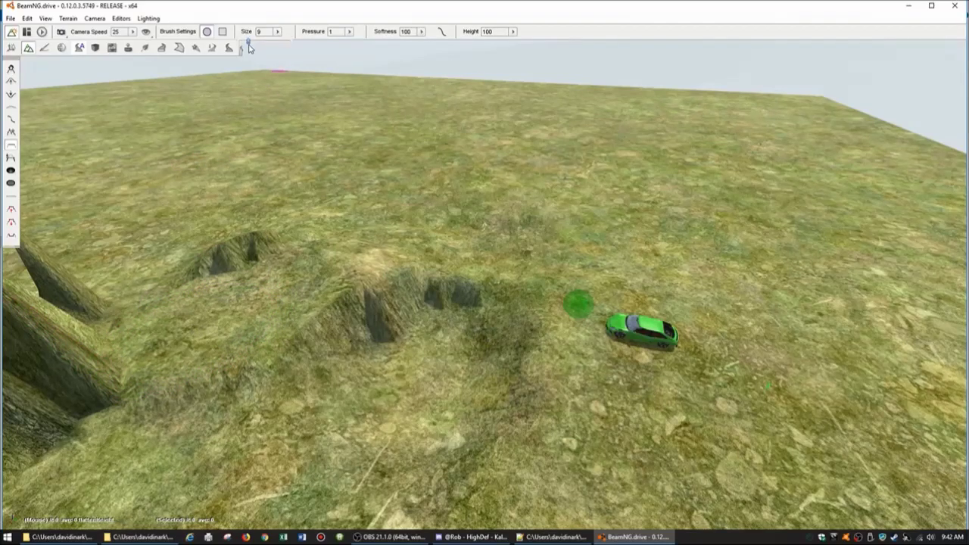
Step: Set the brush size to 4 and flatten the ground at the foot of the tall peaks
left_click_drag(247, 45, 244, 47)
key("s")
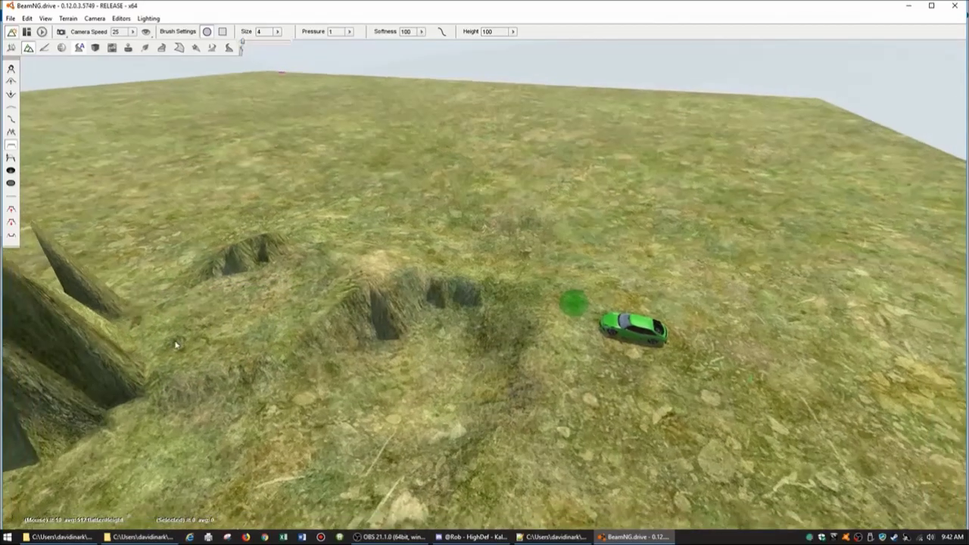
key("d")
key("d")
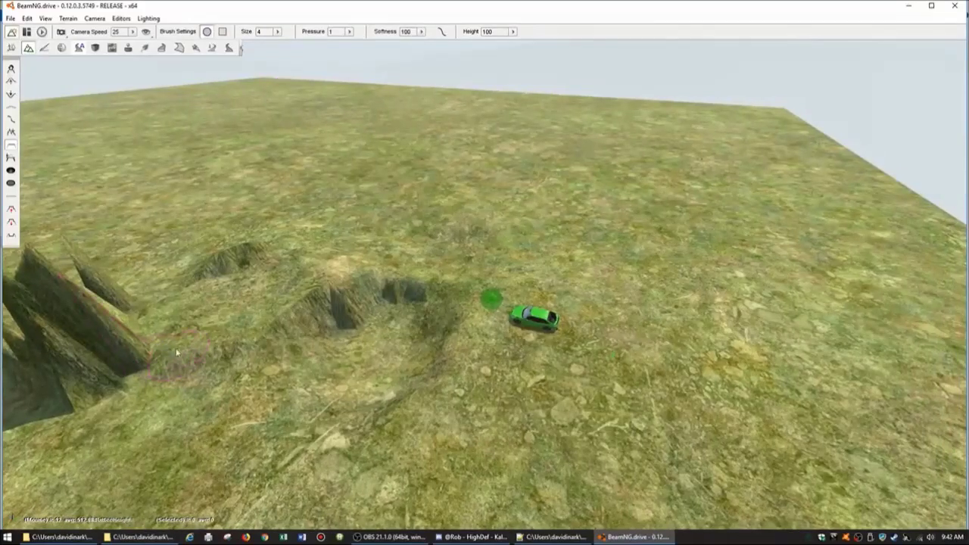
mouse_move(168, 336)
left_mouse_down()
mouse_move(98, 333)
mouse_move(68, 348)
mouse_move(120, 353)
mouse_move(133, 342)
mouse_move(74, 349)
mouse_move(185, 360)
left_mouse_up()
Step: Set the brush size to 2 and flatten a spot on the remaining steep ridge
key("d")
mouse_move(244, 367)
right_mouse_down()
mouse_move(225, 398)
mouse_move(303, 367)
mouse_move(219, 296)
mouse_move(94, 322)
mouse_move(78, 315)
mouse_move(136, 264)
mouse_move(155, 291)
mouse_move(8, 318)
right_mouse_up()
key("w")
key("d")
key("w")
key("d")
key("w")
key("d")
key("d")
mouse_move(492, 371)
right_mouse_down()
mouse_move(447, 402)
mouse_move(415, 399)
right_mouse_up()
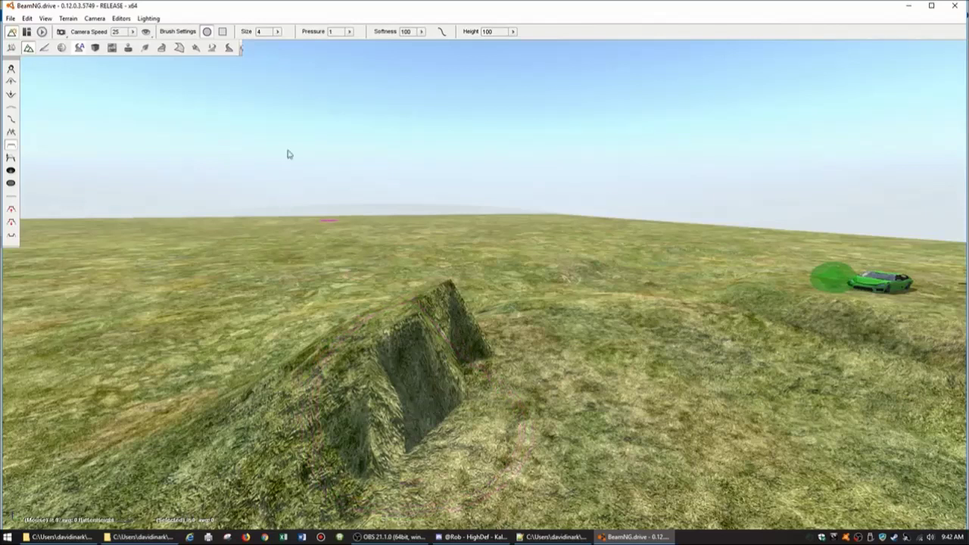
left_click(276, 31)
left_click_drag(242, 44, 239, 44)
left_click(364, 385)
Step: Set the brush size to 1 and soften the ridge's cut face with the Really smooth tool
key("s")
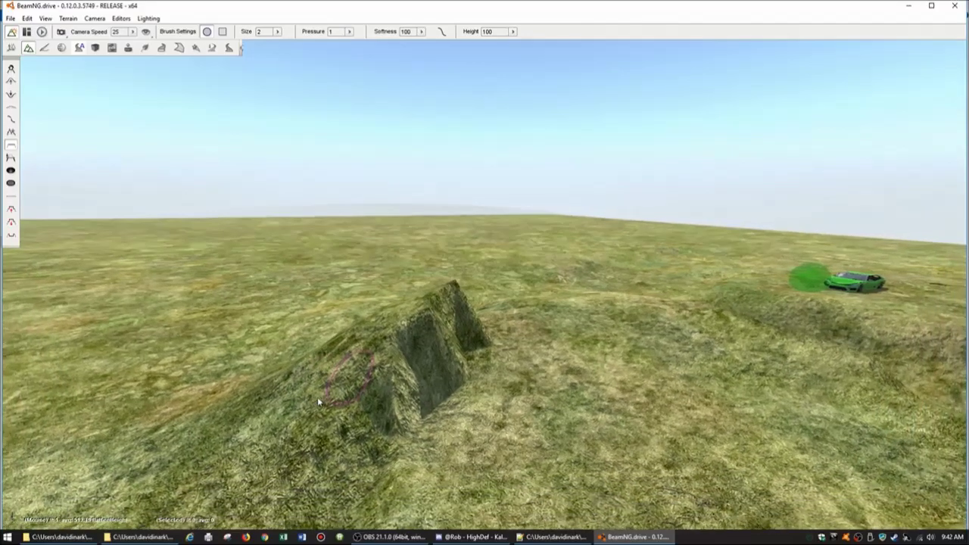
key("a")
right_click_drag(319, 402, 504, 418)
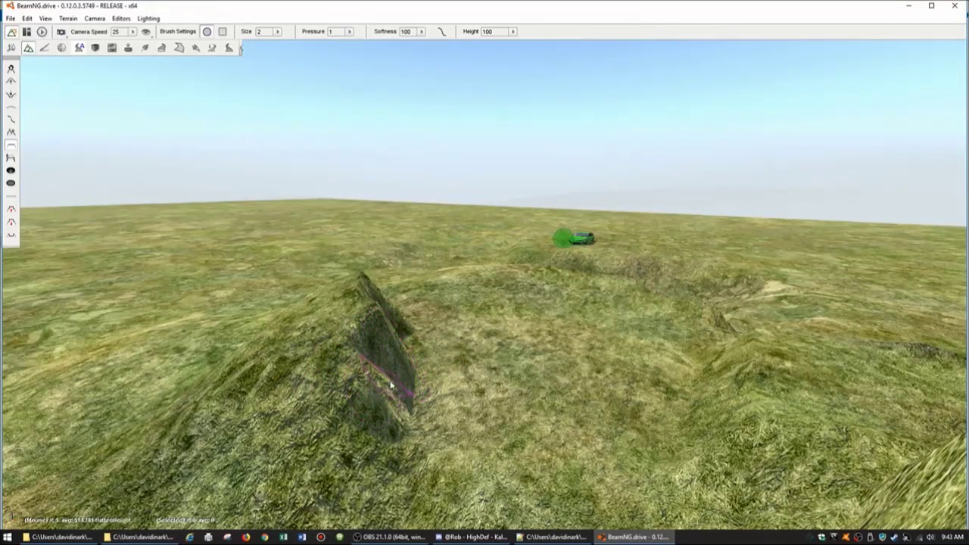
key("w")
right_click_drag(443, 366, 332, 298)
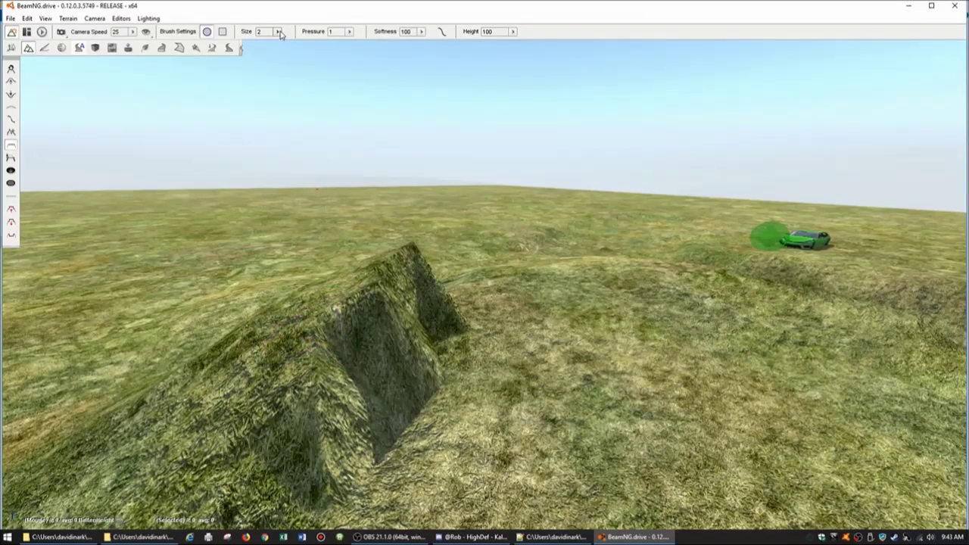
left_click(350, 32)
left_click_drag(305, 43, 304, 43)
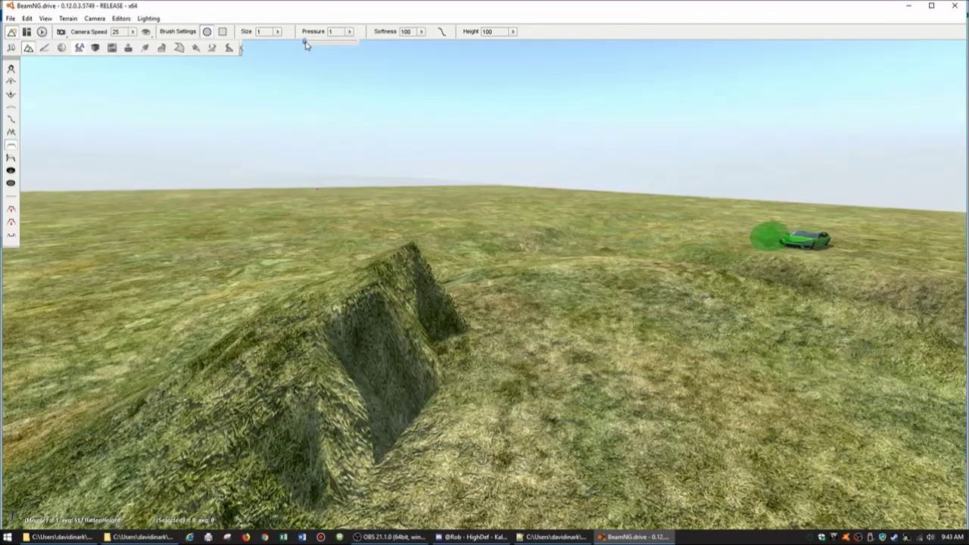
left_click(12, 116)
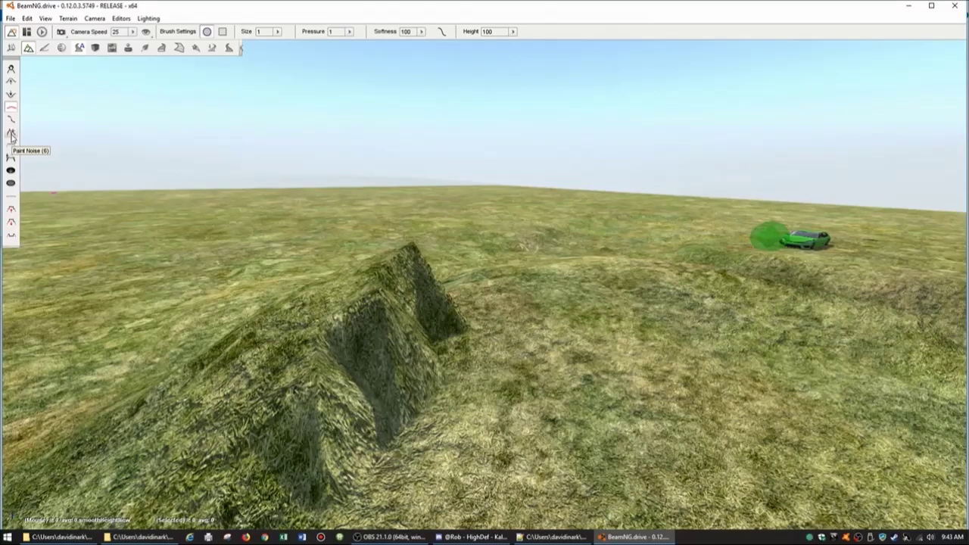
Step: Switch to the Paint Noise tool and apply it beside the ridge with a size 14 brush
left_click(11, 134)
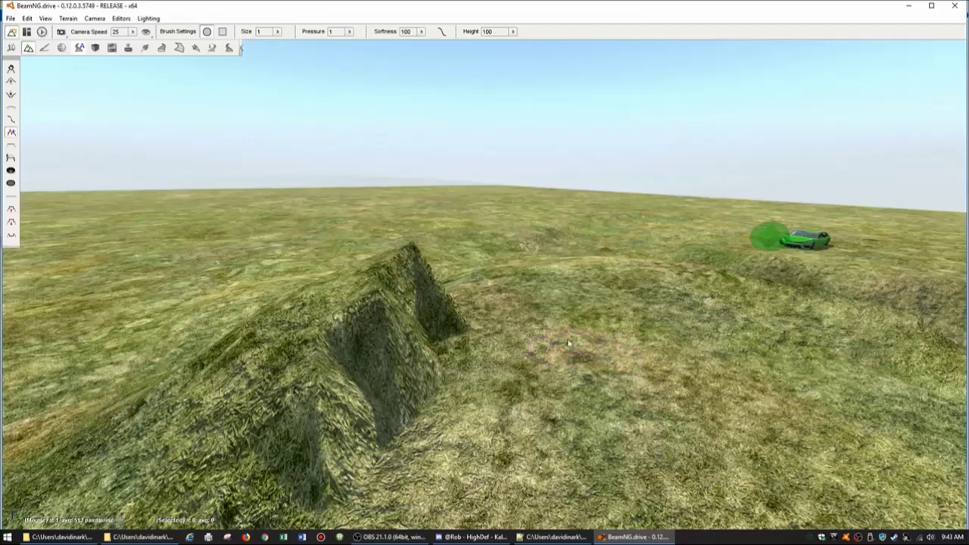
left_click(278, 31)
left_click_drag(241, 46, 255, 45)
left_click(261, 240)
key("s")
key("d")
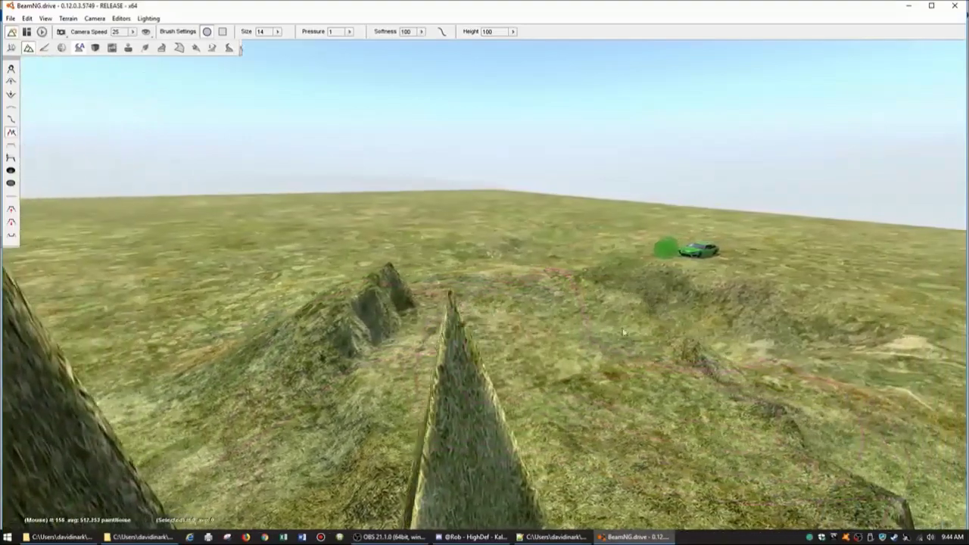
Step: Increase the Paint Noise pressure to 31 and up to 61, and build an uneven mound on flat ground near the car
key("w")
key("d")
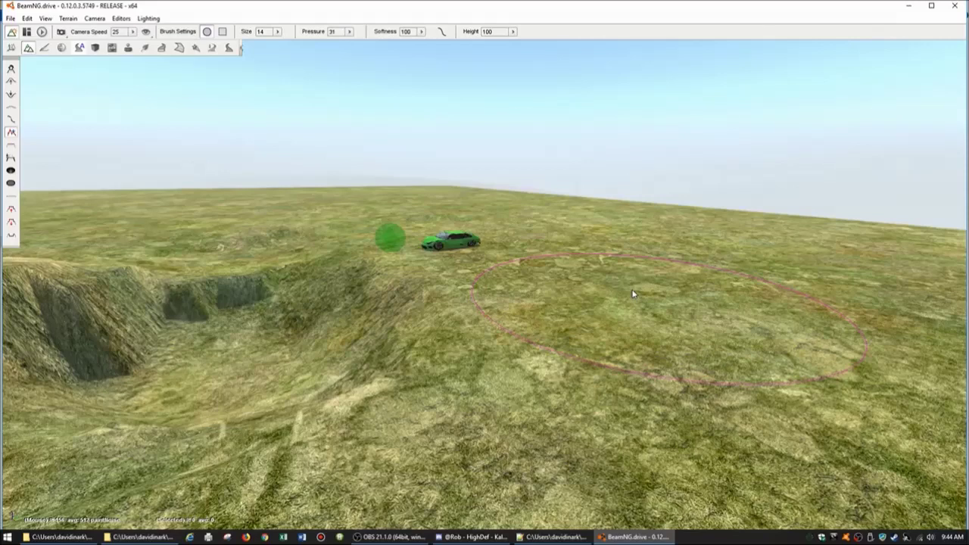
left_click_drag(634, 295, 634, 294)
key("w")
key("d")
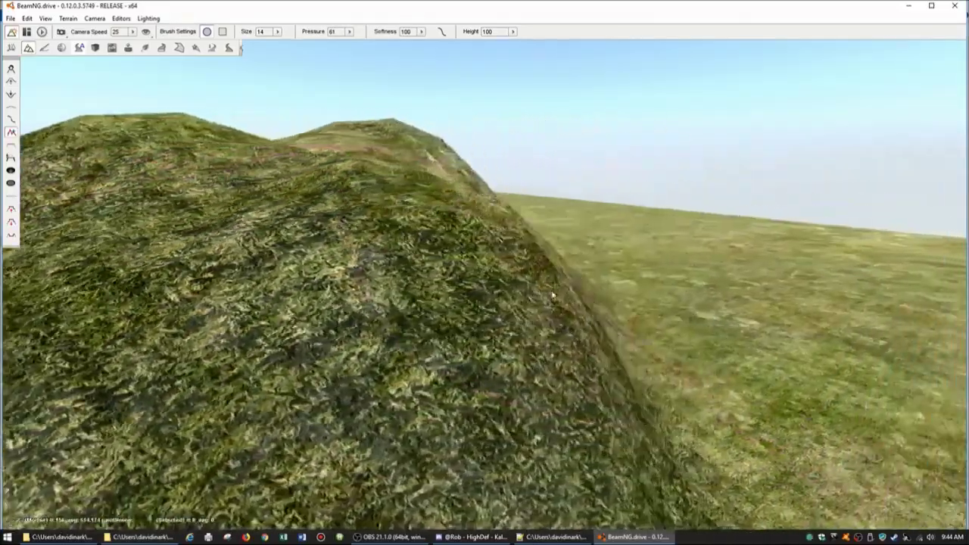
key("s")
right_click_drag(552, 295, 596, 294)
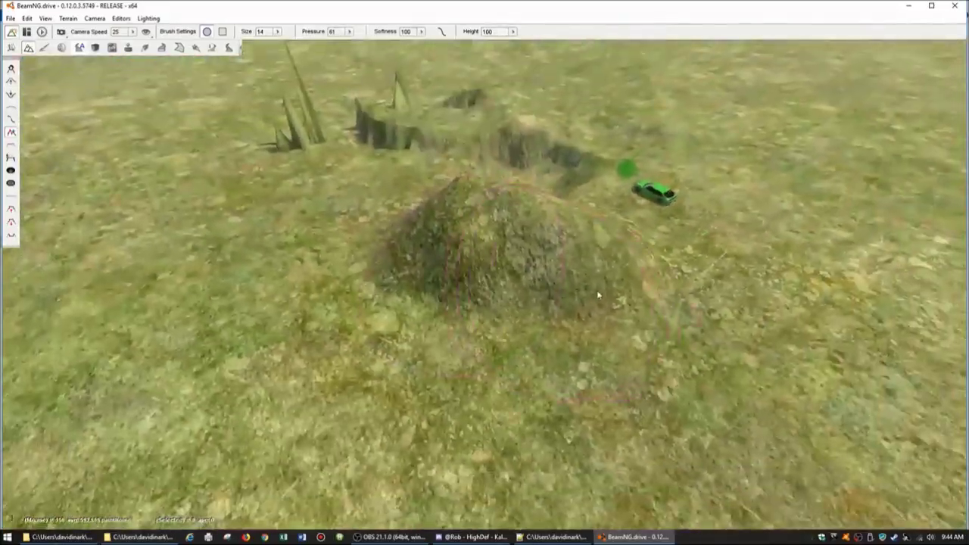
Step: Paint more uneven hills around the first mound and a tall ridge beside the car with Paint Noise
mouse_move(603, 308)
left_mouse_down()
mouse_move(670, 316)
mouse_move(721, 356)
mouse_move(814, 354)
left_mouse_up()
mouse_move(743, 350)
left_mouse_down()
mouse_move(497, 322)
mouse_move(457, 306)
mouse_move(405, 309)
mouse_move(330, 218)
left_mouse_up()
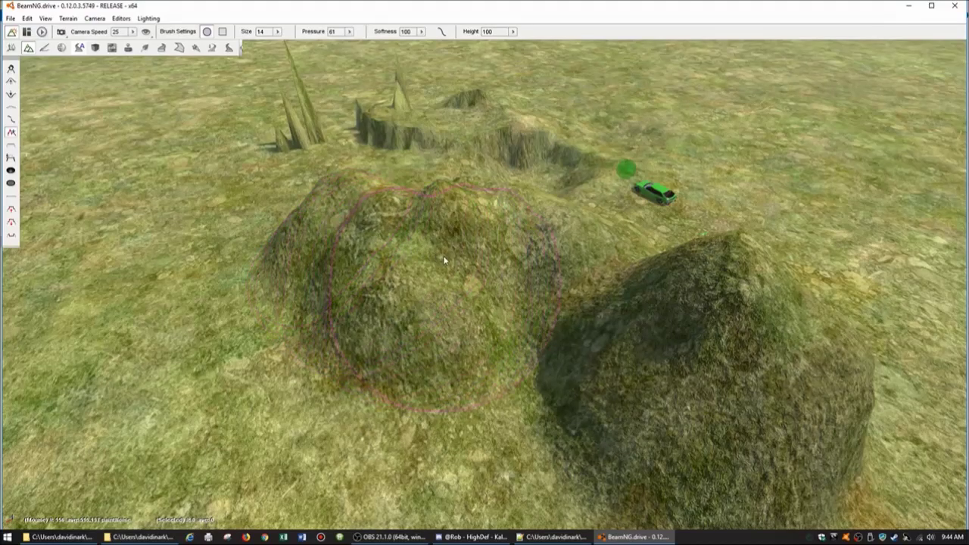
key("d")
mouse_move(443, 259)
right_mouse_down()
mouse_move(397, 252)
mouse_move(455, 274)
mouse_move(394, 261)
mouse_move(371, 274)
right_mouse_up()
left_click_drag(698, 178, 699, 180)
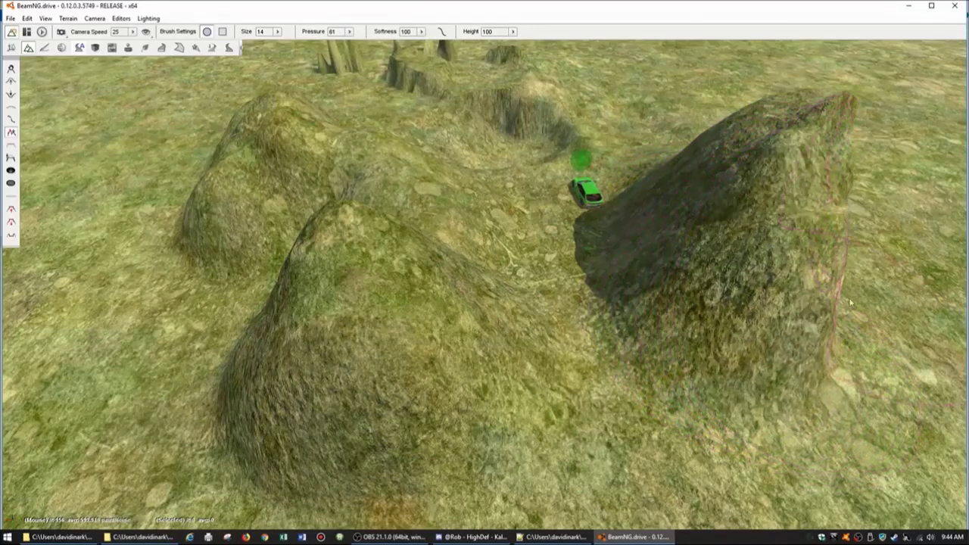
left_click_drag(833, 323, 852, 315)
Step: Extend the tall ridge beside the car with further uneven humps using Paint Noise at size 14 and pressure 61
key("a")
right_click_drag(785, 275, 829, 310)
mouse_move(715, 327)
left_mouse_down()
mouse_move(728, 326)
mouse_move(742, 296)
left_mouse_up()
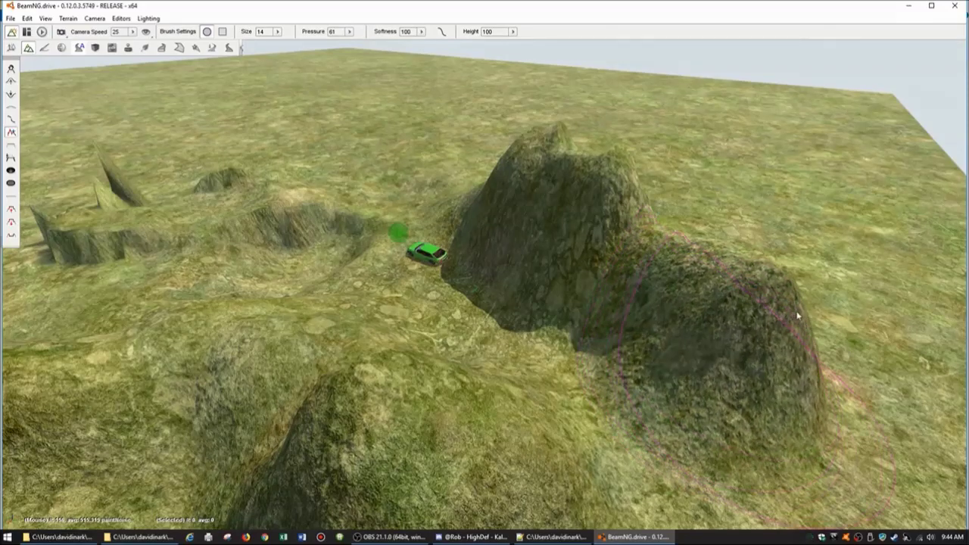
key("d")
mouse_move(680, 267)
right_mouse_down()
mouse_move(593, 305)
mouse_move(677, 294)
right_mouse_up()
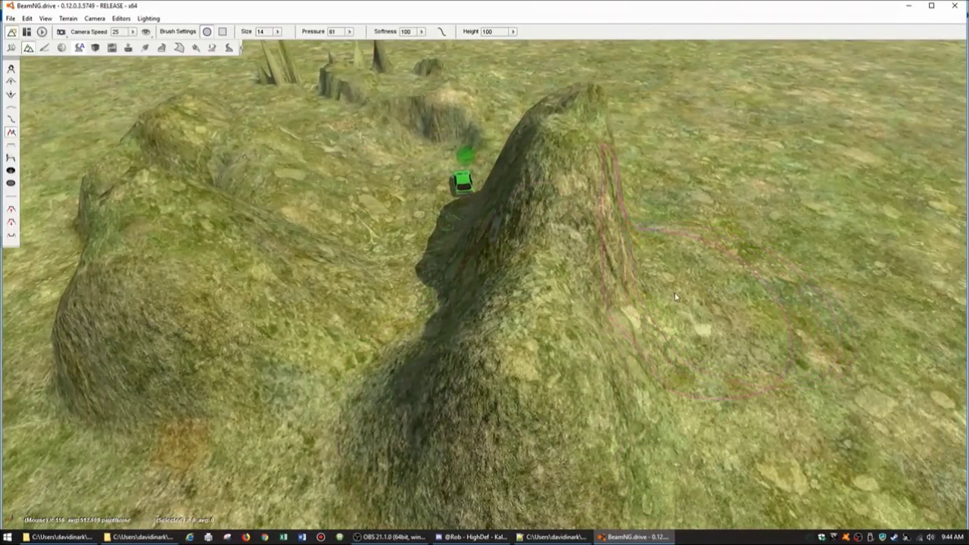
left_click_drag(676, 295, 676, 338)
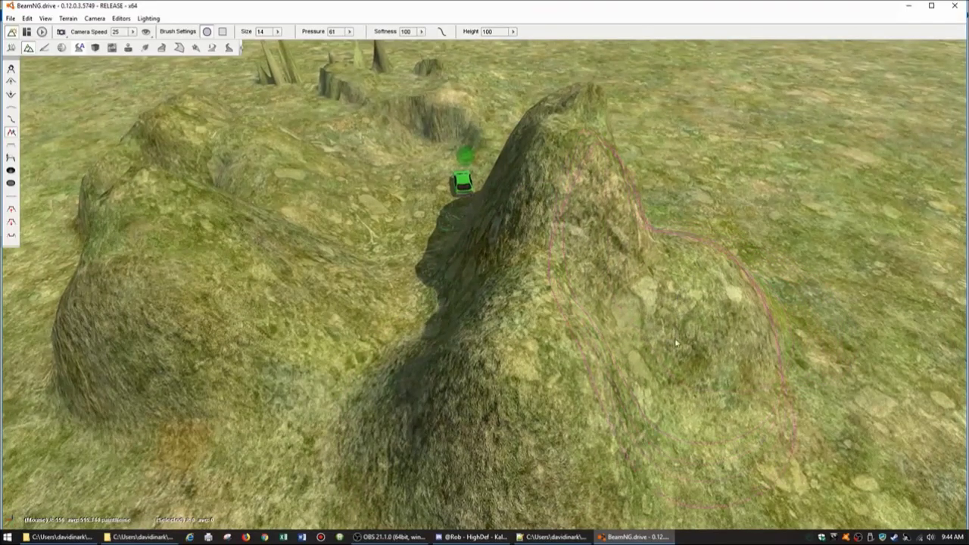
Step: Add further uneven humps at the foot of the tall ridge beside the car with Paint Noise at size 14 and pressure 61
left_click_drag(665, 384, 689, 372)
mouse_move(690, 371)
right_mouse_down()
mouse_move(641, 378)
mouse_move(636, 365)
mouse_move(626, 366)
right_mouse_up()
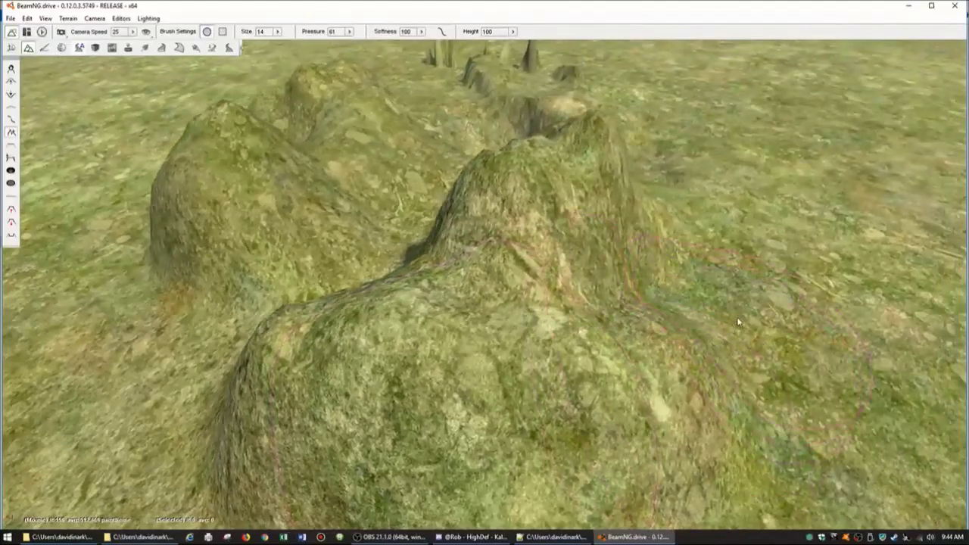
left_click_drag(720, 321, 720, 322)
mouse_move(720, 292)
right_mouse_down()
mouse_move(655, 302)
mouse_move(728, 303)
mouse_move(722, 291)
right_mouse_up()
key("a")
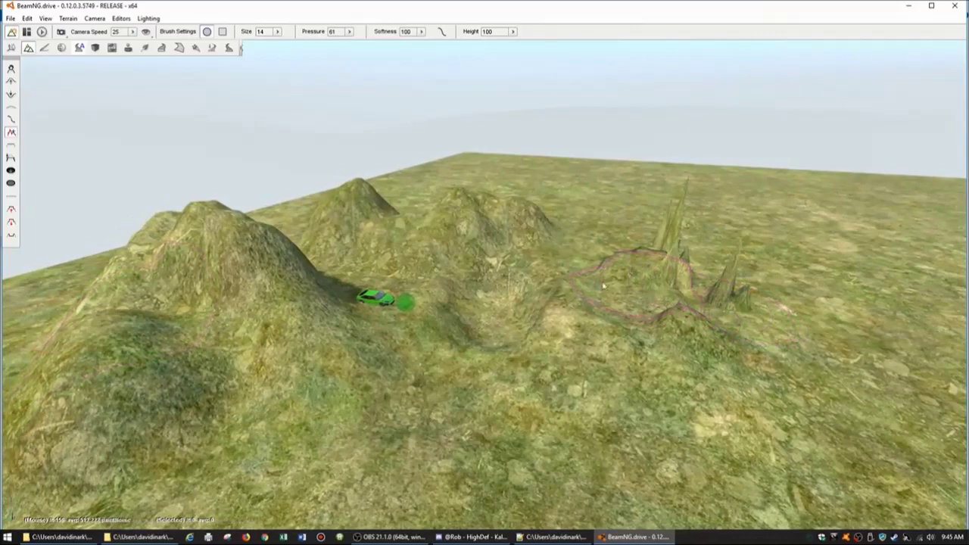
Step: Switch to the Flatten tool, set the brush size to 7, and flatten the mounds and smaller spikes beyond the pit
left_click(11, 148)
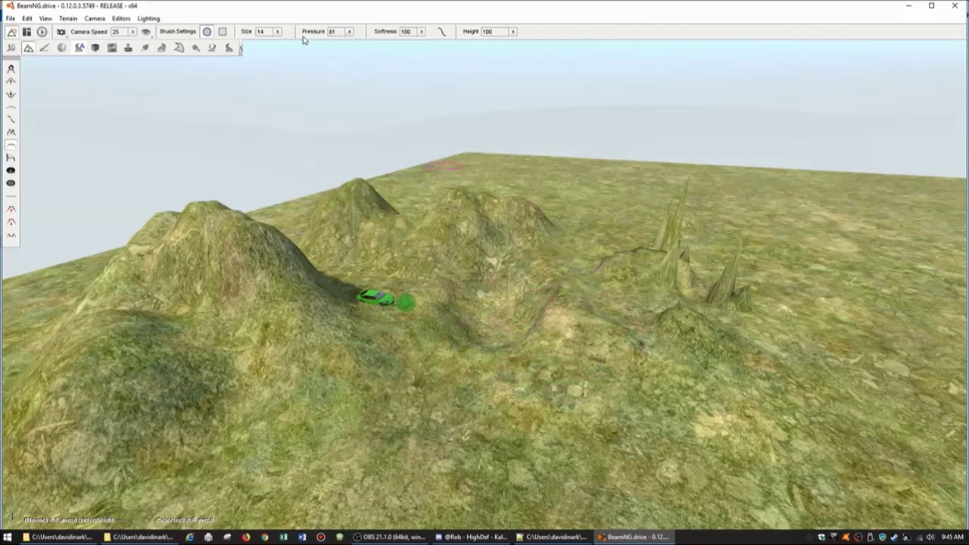
left_click(278, 33)
left_click_drag(257, 45, 254, 45)
left_click(567, 320)
mouse_move(542, 318)
left_mouse_down()
mouse_move(598, 308)
mouse_move(638, 318)
mouse_move(644, 287)
mouse_move(755, 279)
left_mouse_up()
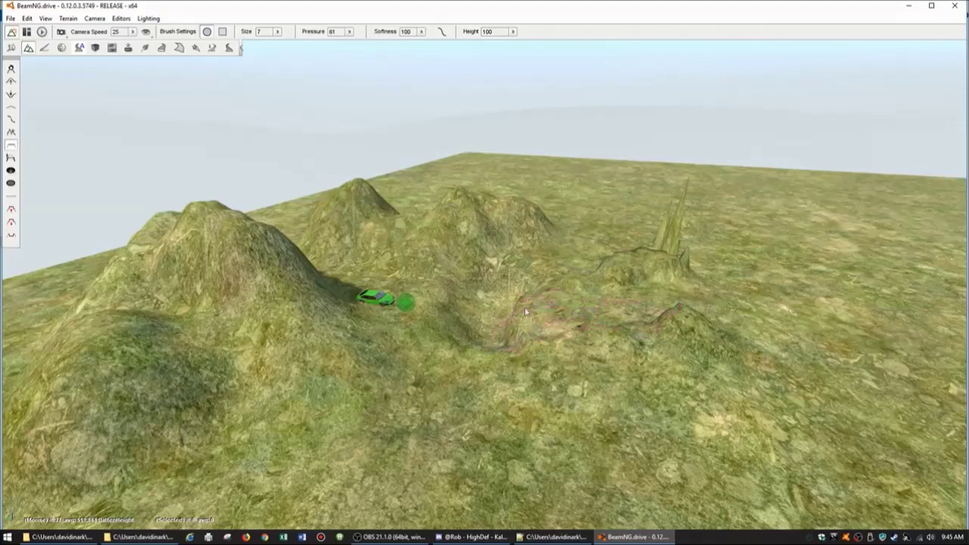
Step: Examine the flattened ground, remaining spikes and hills from close behind the car
key("d")
key("w")
right_click_drag(634, 345, 305, 219)
key("w")
key("w")
key("w")
key("d")
key("s")
key("s")
key("a")
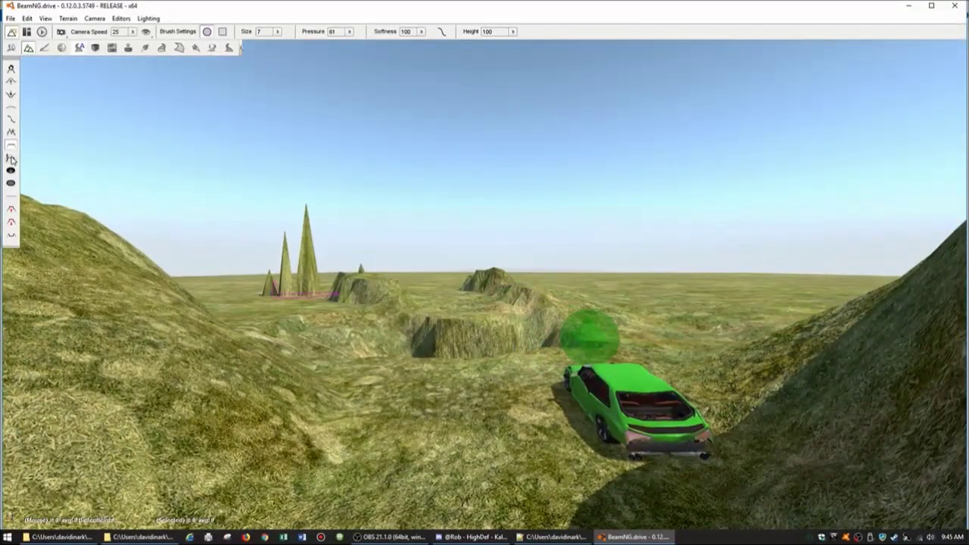
Step: Switch to the Set Height tool and level a strip of ground beyond the car at height 512.0625
left_click(11, 158)
key("w")
mouse_move(508, 198)
right_mouse_down()
mouse_move(523, 144)
mouse_move(552, 179)
mouse_move(532, 265)
mouse_move(538, 235)
right_mouse_up()
key("s")
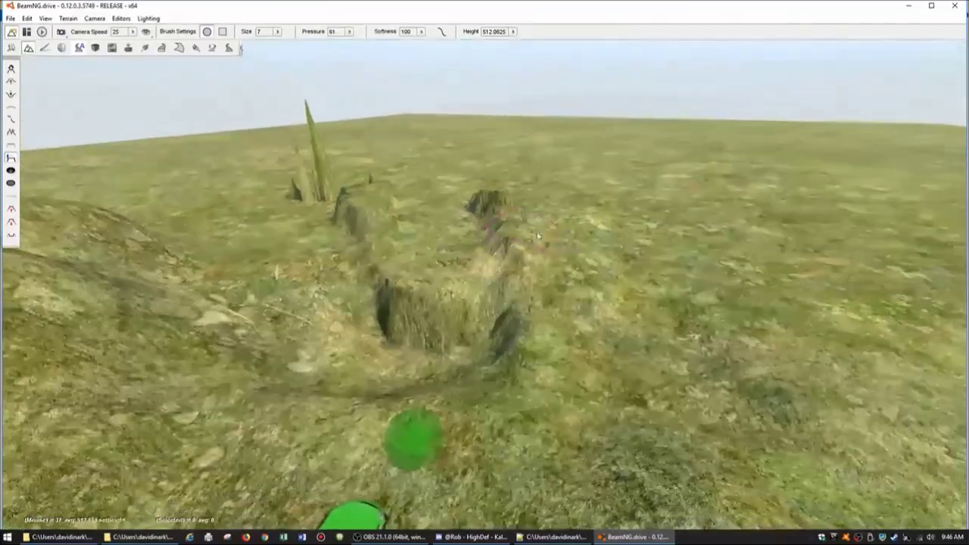
left_click_drag(572, 268, 705, 270)
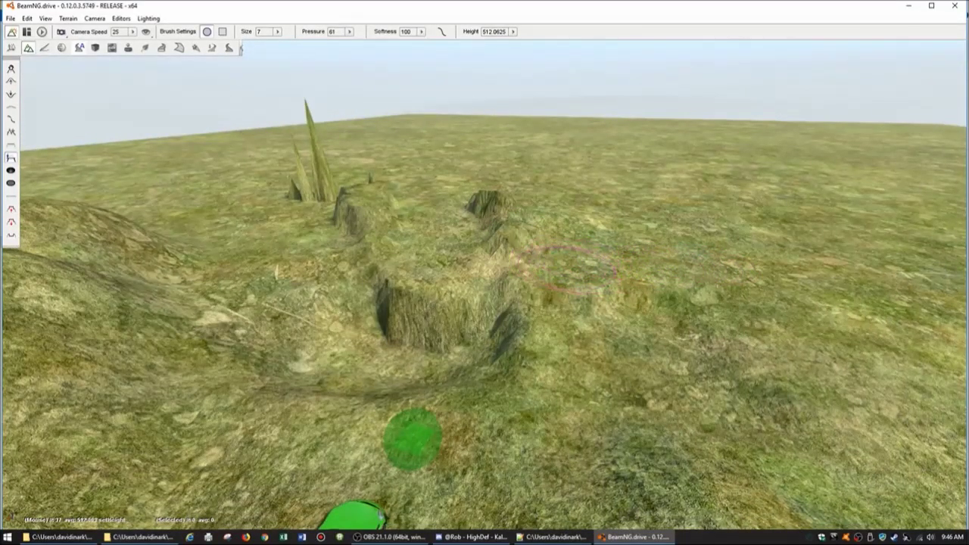
Step: Try the Set Height tool on the ground at the pit's edge and undo the strokes
key("w")
right_click_drag(607, 289, 381, 301)
mouse_move(381, 301)
left_mouse_down()
mouse_move(403, 306)
mouse_move(384, 325)
left_mouse_up()
key("ctrl+z")
mouse_move(412, 330)
right_mouse_down()
mouse_move(303, 335)
mouse_move(493, 394)
right_mouse_up()
key("s")
right_click_drag(387, 297, 396, 297)
key("ctrl+z")
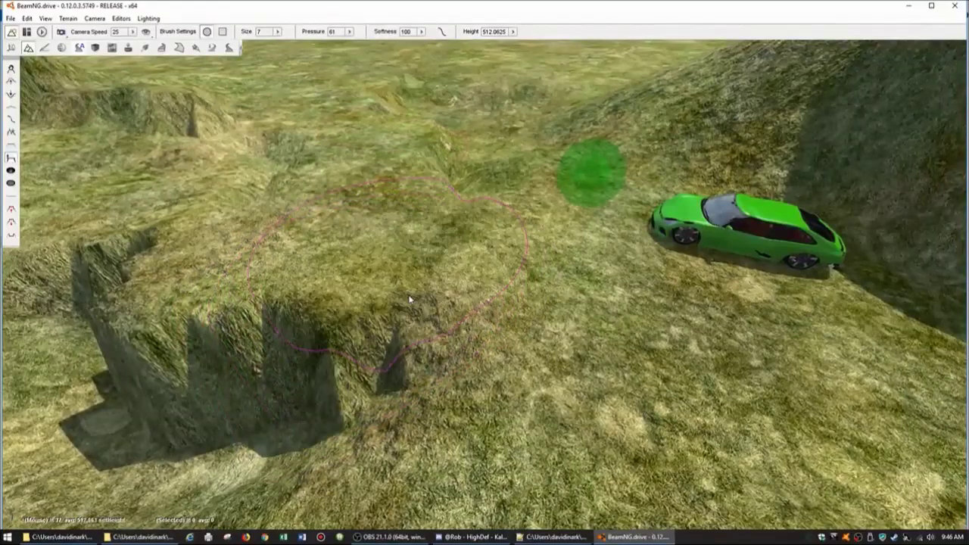
Step: Select the Smooth tool and inspect the pit and sculpted ground around the car
key("a")
right_click_drag(140, 255, 189, 249)
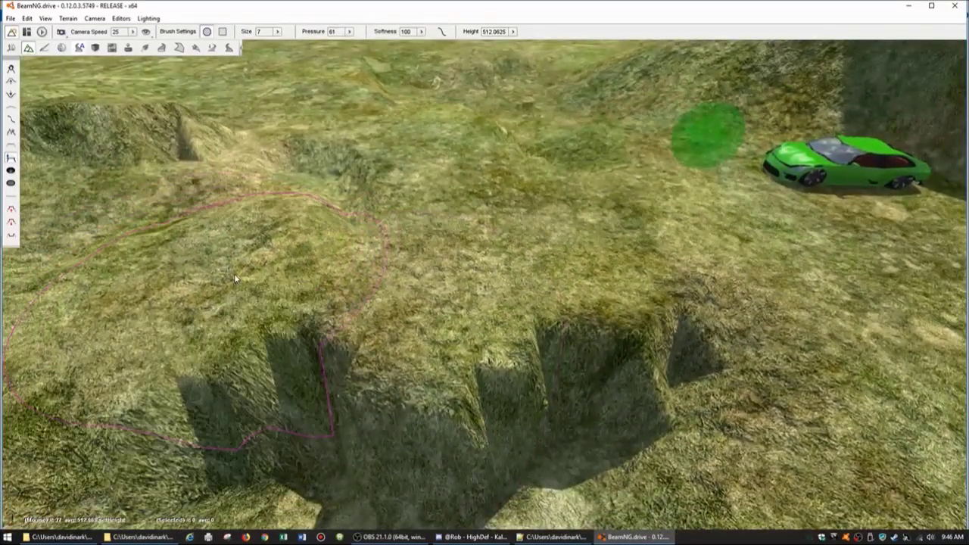
right_click_drag(234, 273, 371, 220)
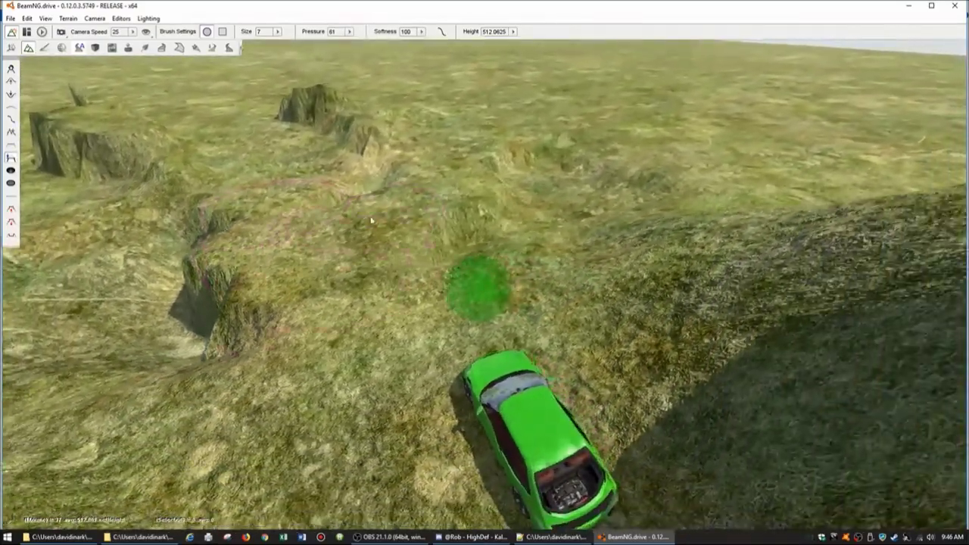
left_click(11, 112)
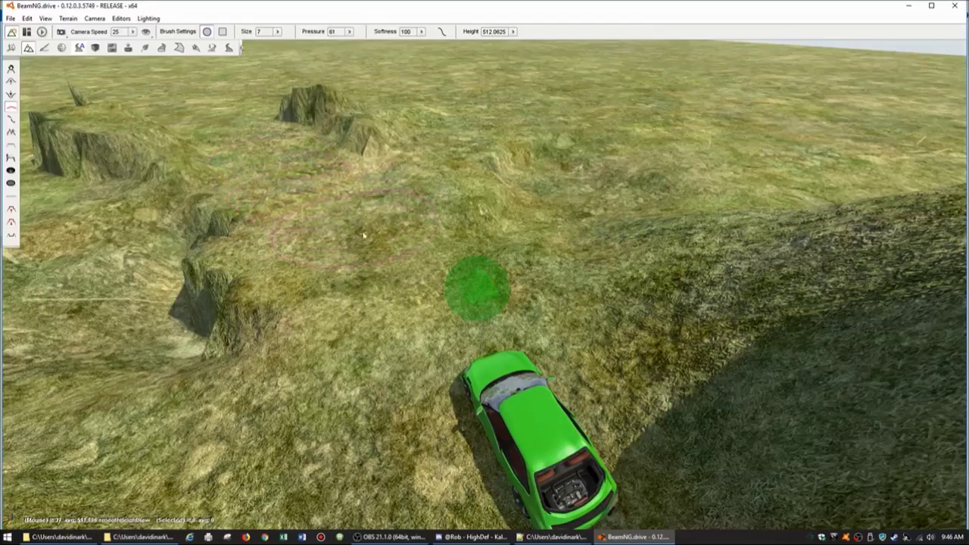
right_click_drag(239, 318, 167, 261)
mouse_move(380, 333)
right_mouse_down()
mouse_move(223, 318)
mouse_move(288, 328)
mouse_move(83, 455)
mouse_move(194, 465)
mouse_move(429, 385)
mouse_move(513, 390)
mouse_move(232, 344)
right_mouse_up()
right_click_drag(268, 343, 278, 383)
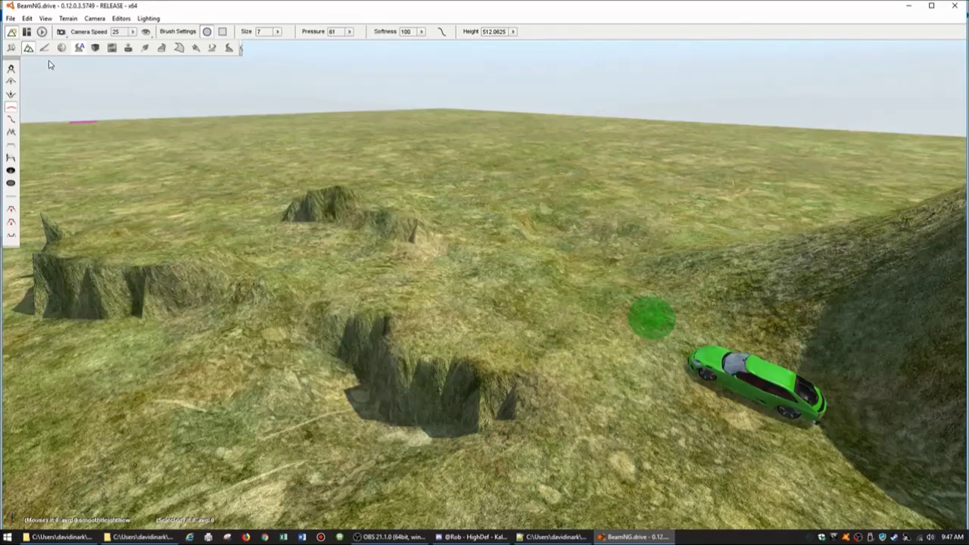
Step: Switch to the object editor, browse the mesh library to art/shapes/misc, and add the gm_ramp_03 ramp to the scene
key("F1")
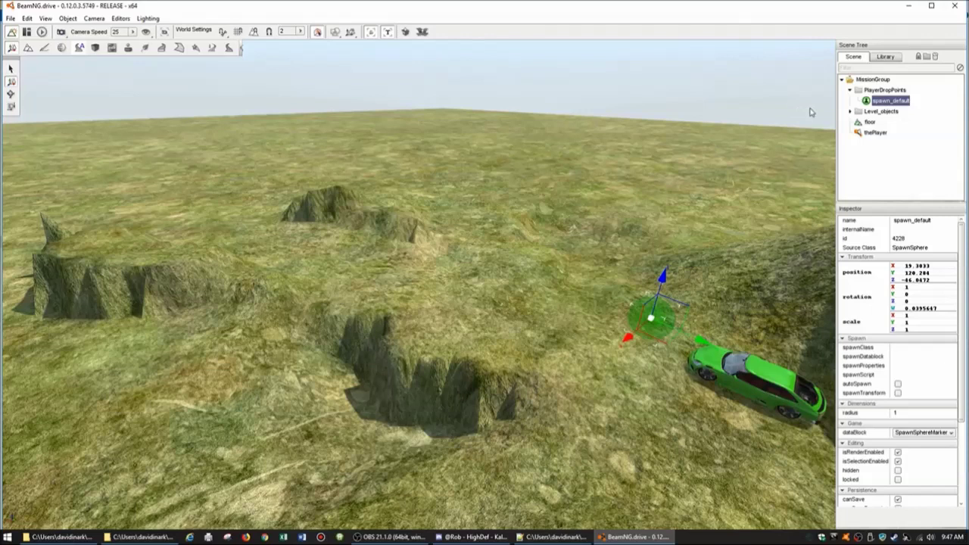
left_click(884, 58)
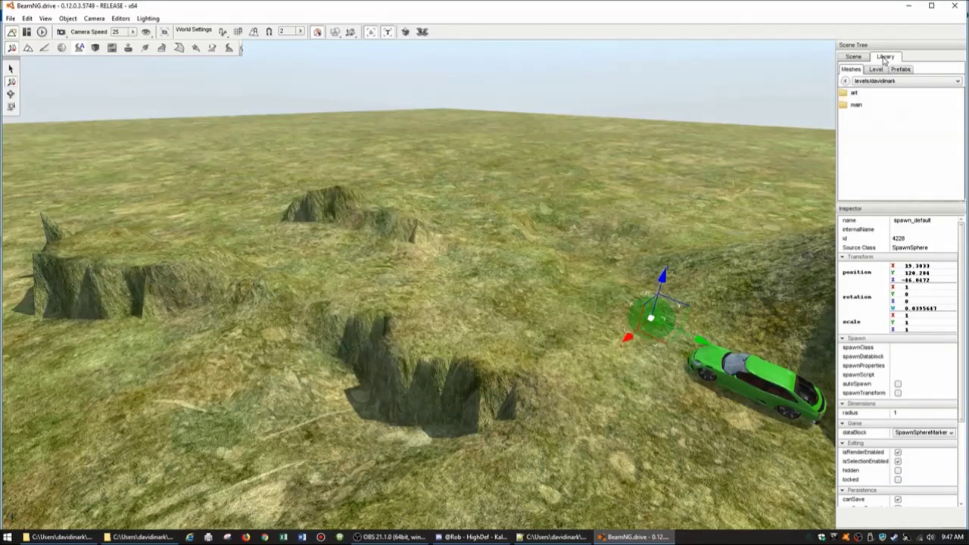
double_click(855, 93)
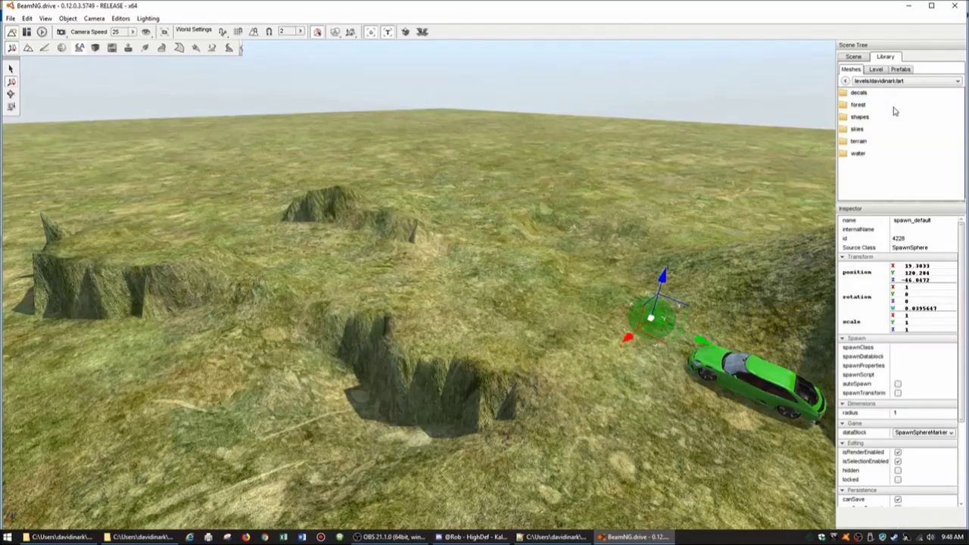
double_click(871, 116)
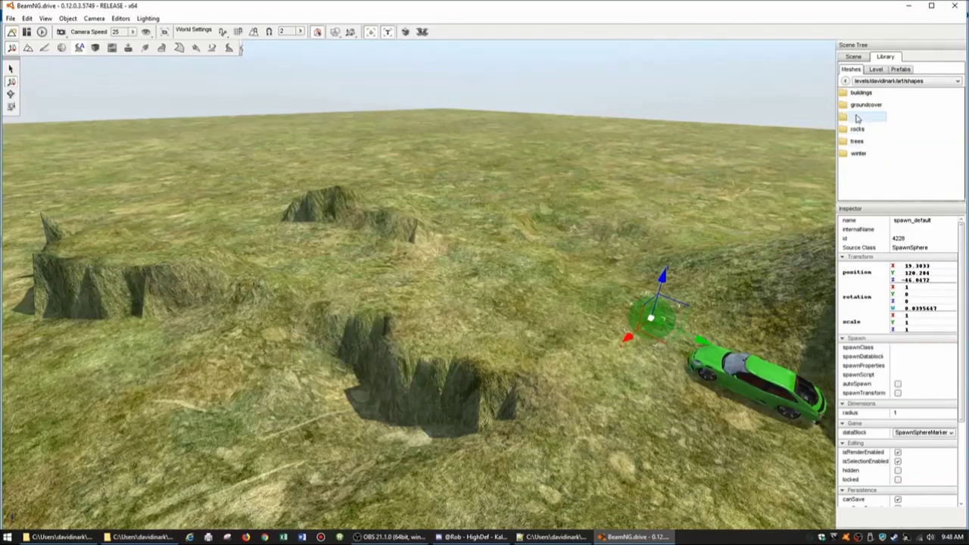
double_click(856, 117)
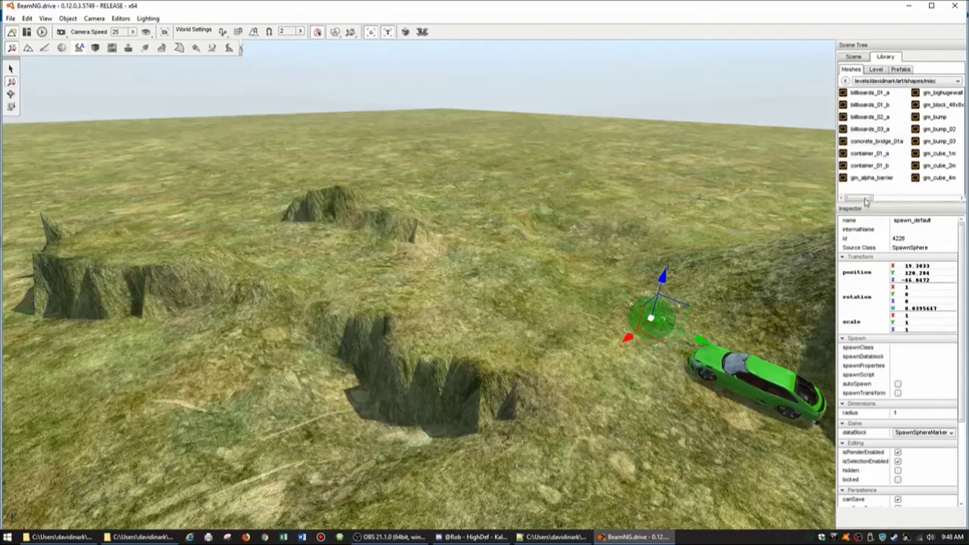
left_click_drag(869, 198, 924, 198)
left_click(906, 119)
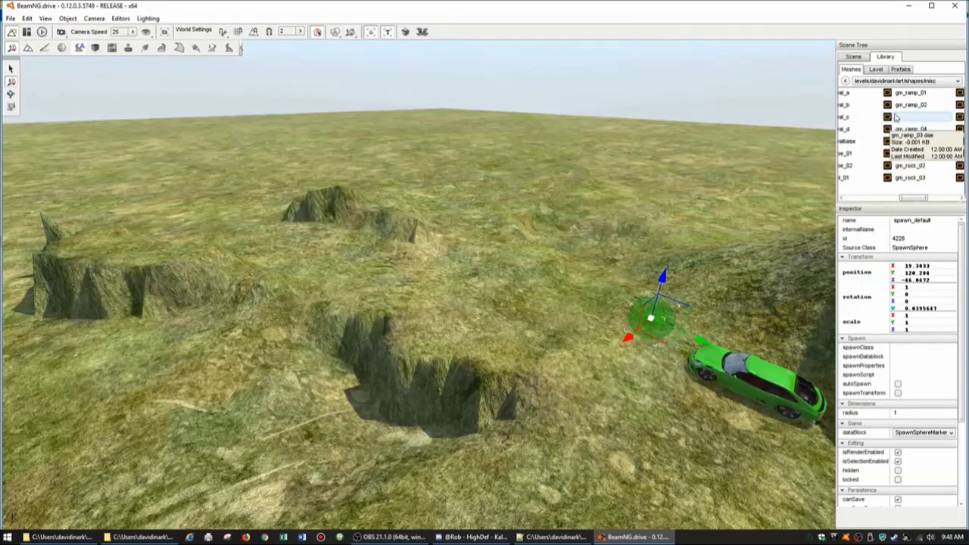
double_click(888, 119)
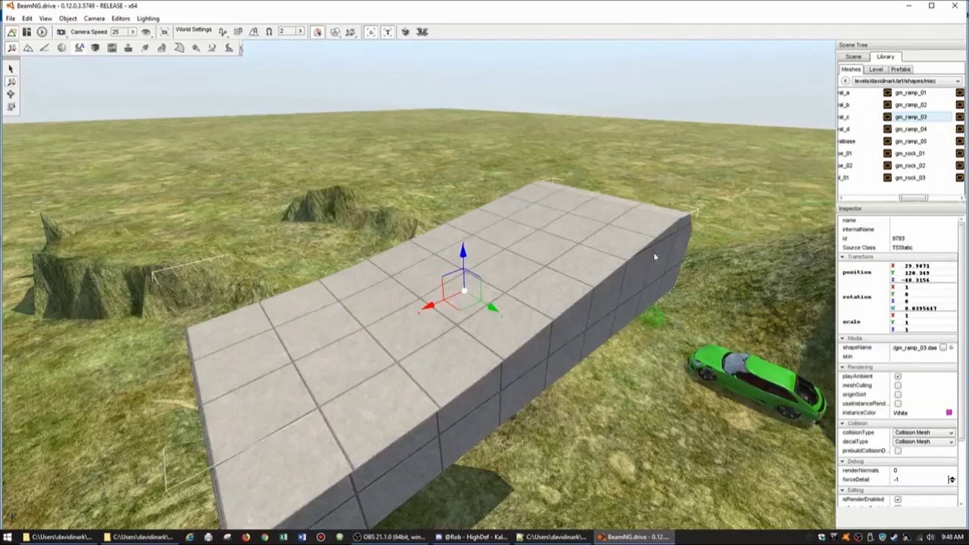
Step: Move the ramp along the X axis to about 25.53 and rotate it about the vertical axis to about 103.9 degrees
right_click_drag(663, 259, 597, 283)
key("a")
key("d")
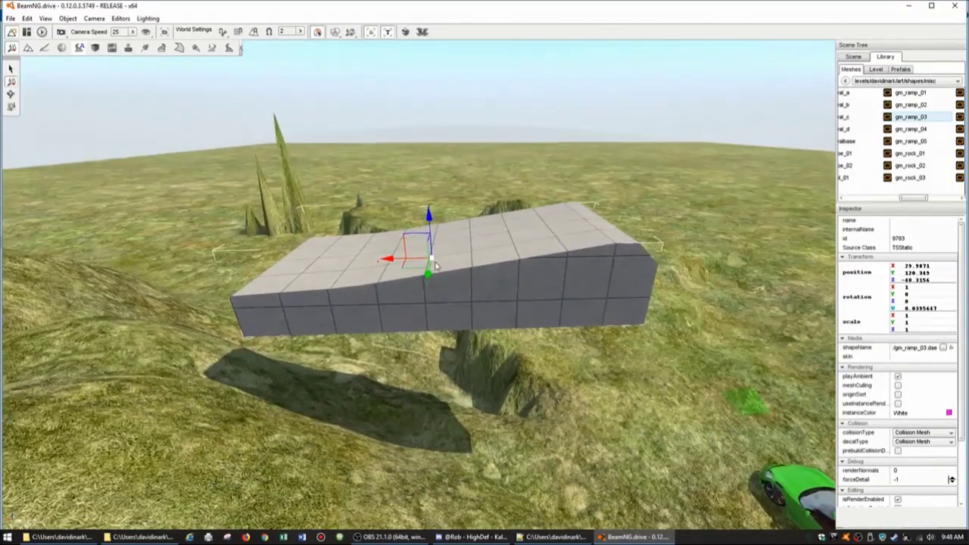
left_click_drag(426, 268, 575, 258)
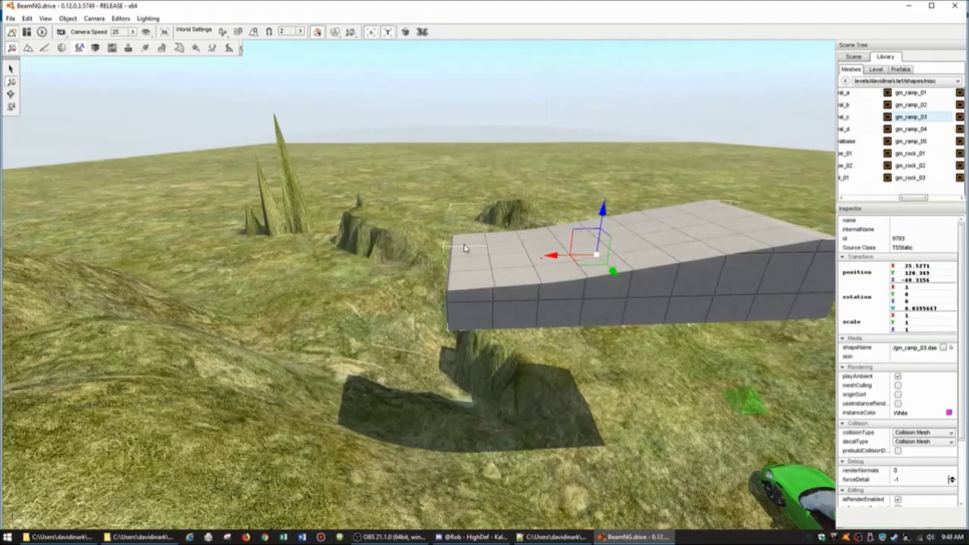
left_click(11, 94)
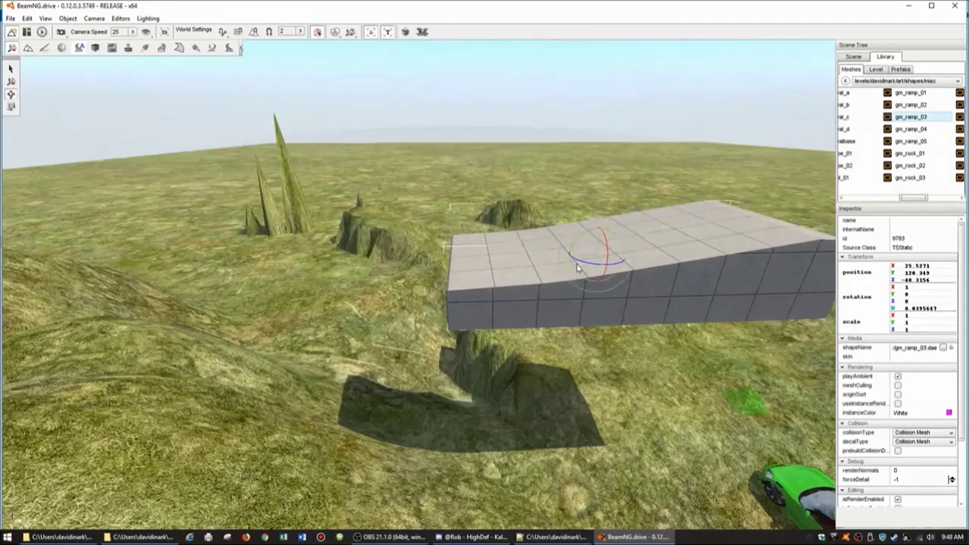
left_click_drag(584, 266, 641, 269)
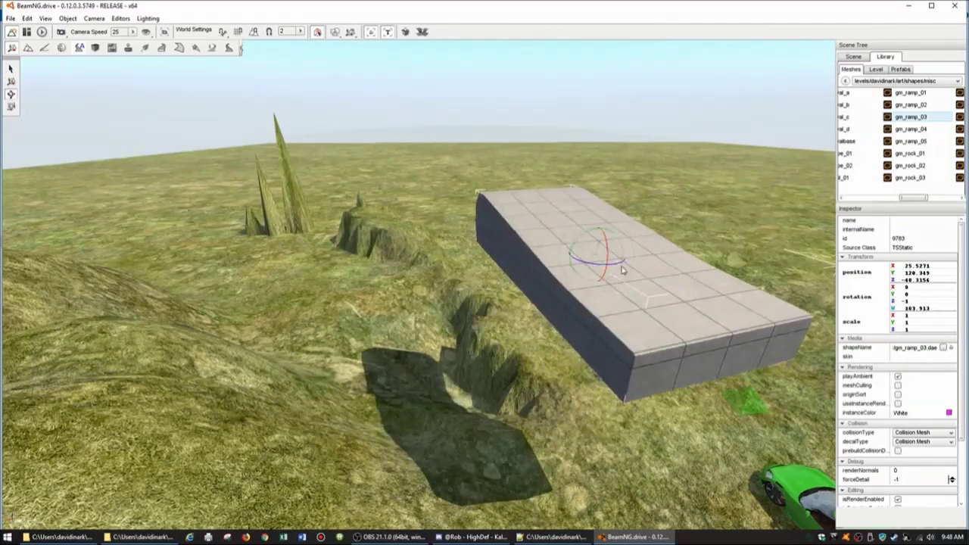
Step: Move the ramp down onto the ground beside the pit, at about Y 110.85 and Z -47.02
key("a")
right_click_drag(489, 260, 530, 282)
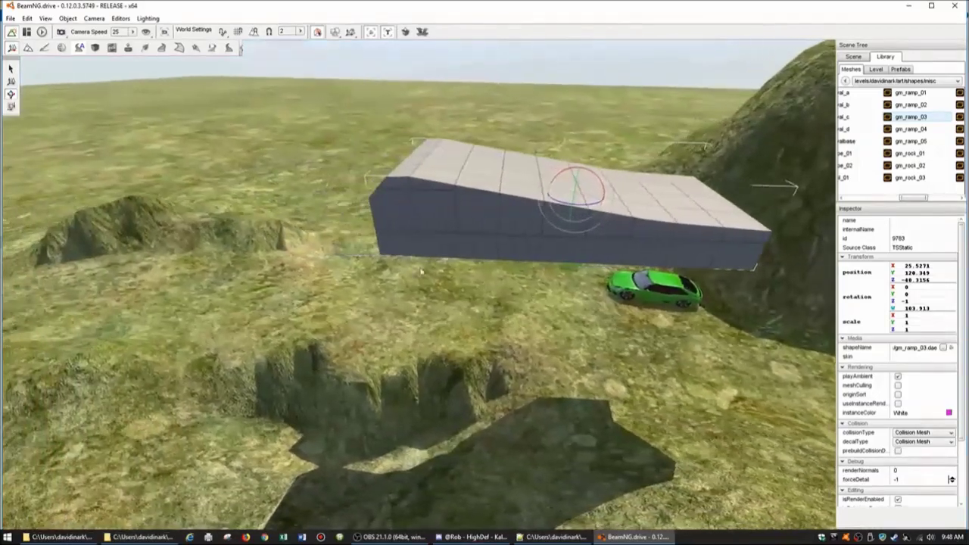
left_click(10, 81)
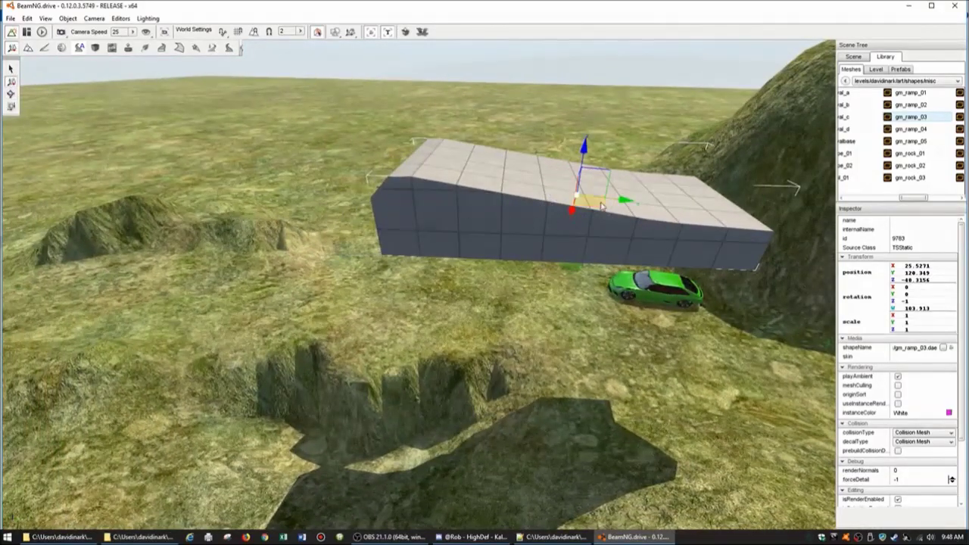
left_click_drag(598, 201, 324, 288)
key("d")
right_click_drag(404, 322, 247, 305)
key("d")
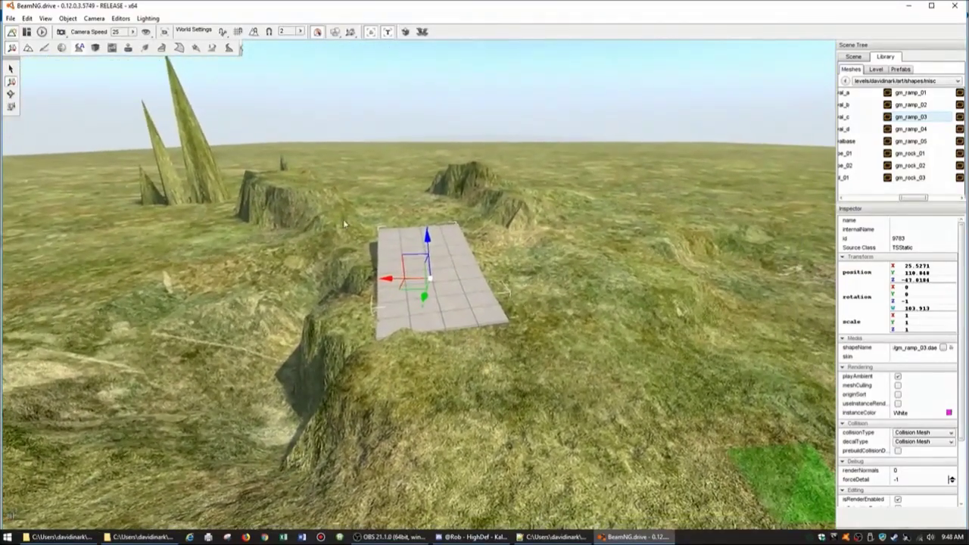
Step: Return to the Terrain Editor, select the tool that aligns terrain up to meshes, and view the ramp from the side
left_click(28, 48)
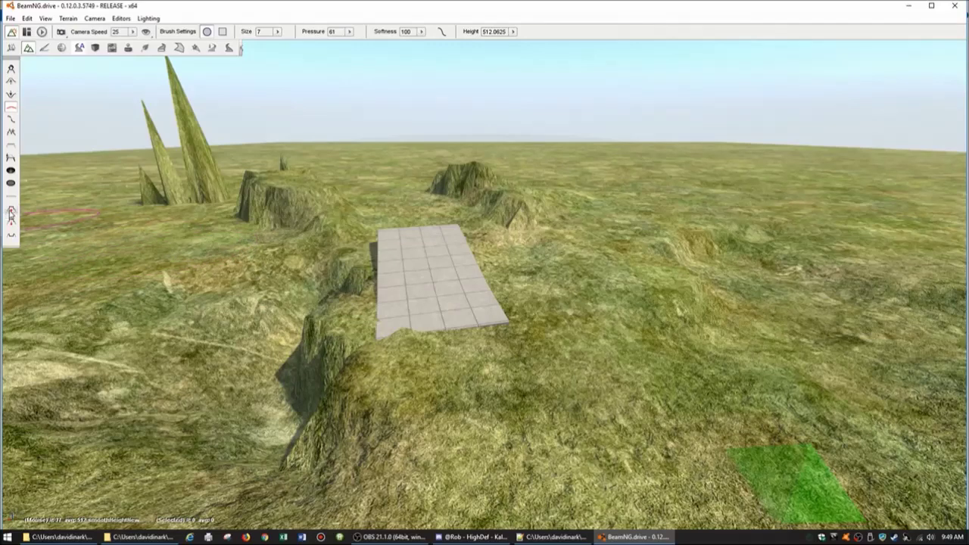
left_click(11, 212)
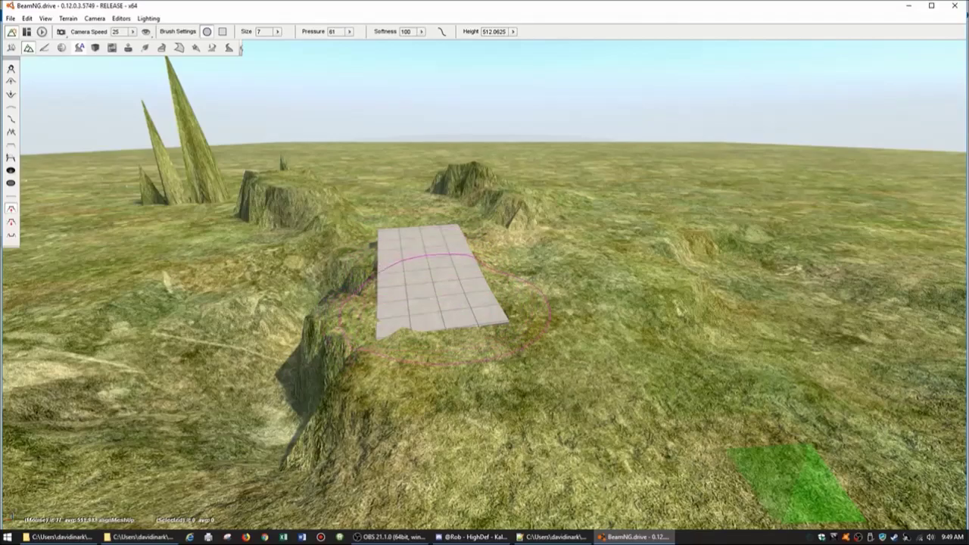
key("a")
key("a")
right_click_drag(455, 295, 458, 293)
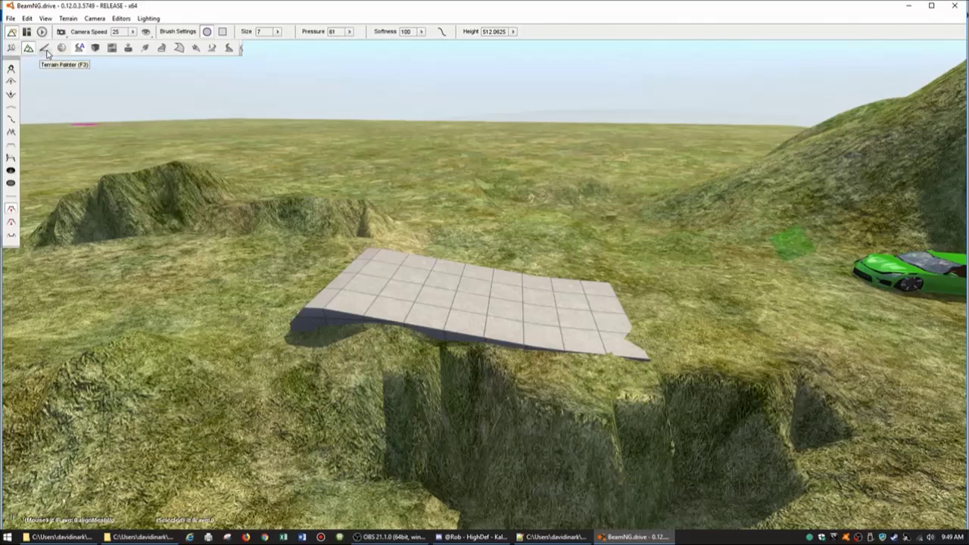
Step: Switch back to the object editor and delete the ramp's TSStatic object from the scene
left_click(11, 49)
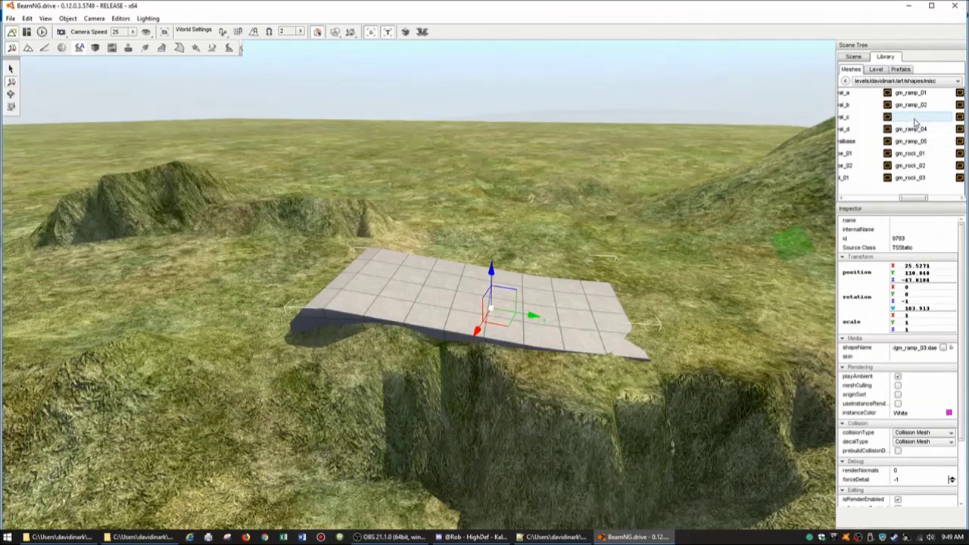
left_click(854, 58)
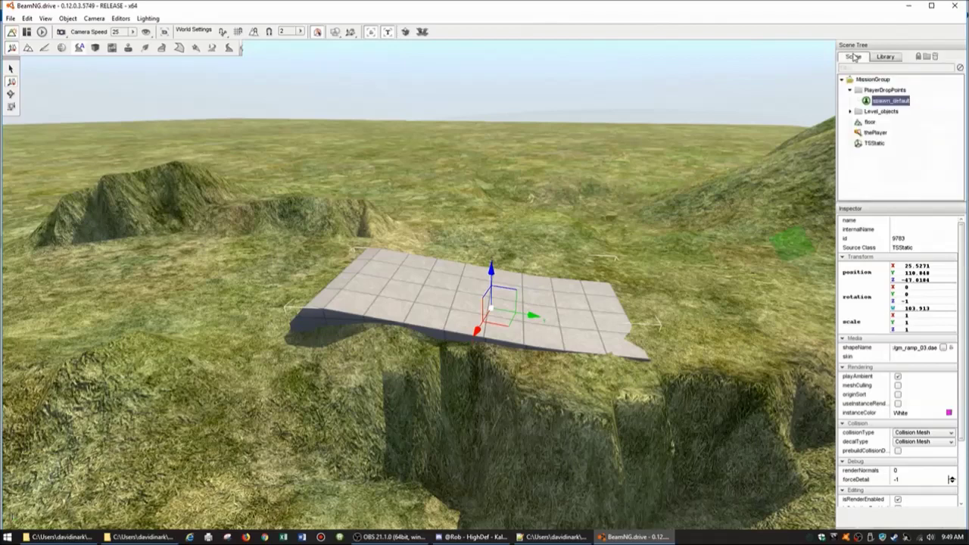
left_click(875, 144)
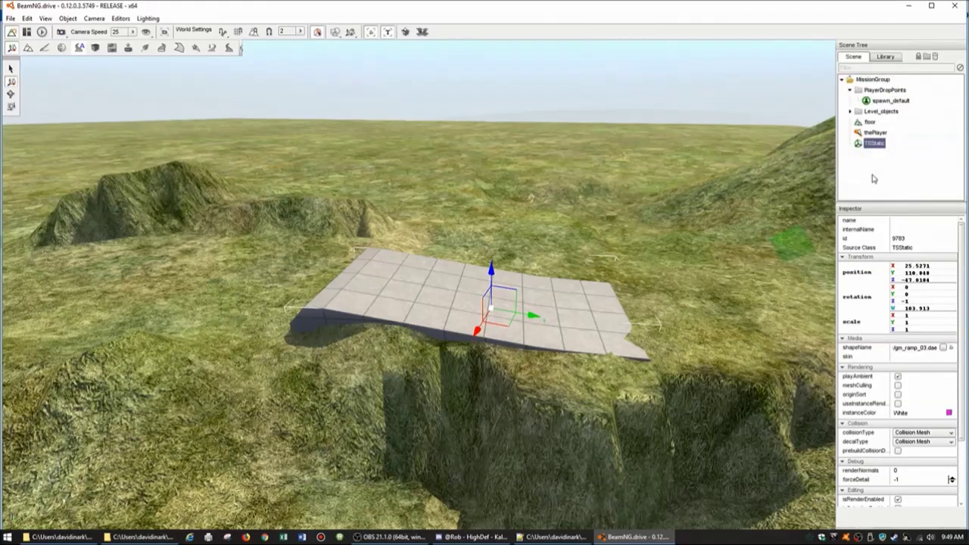
key("Delete")
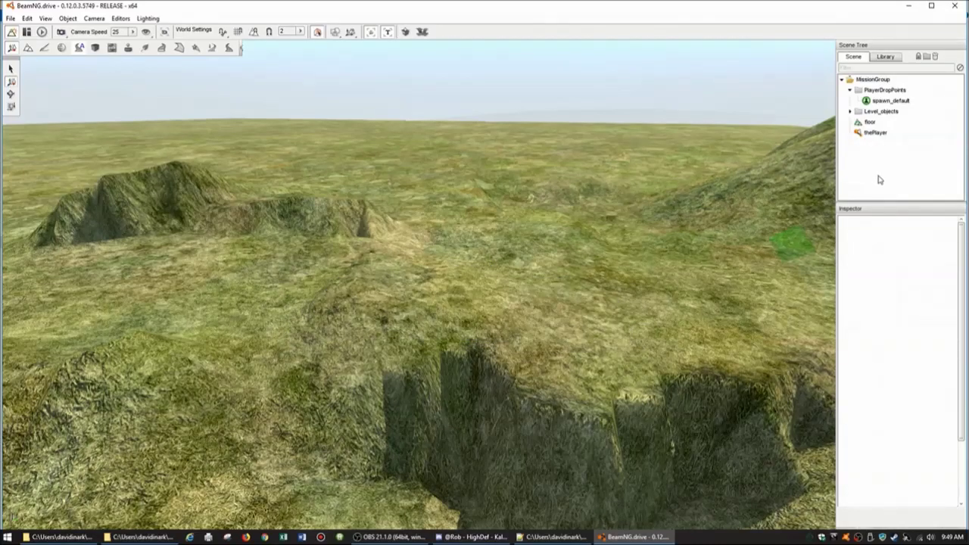
Step: Inspect the sculpted terrain around the pit, the car, the hills and the spikes
right_click_drag(723, 253, 483, 249)
key("w")
key("d")
key("d")
key("w")
key("a")
right_click_drag(419, 285, 109, 245)
key("d")
key("d")
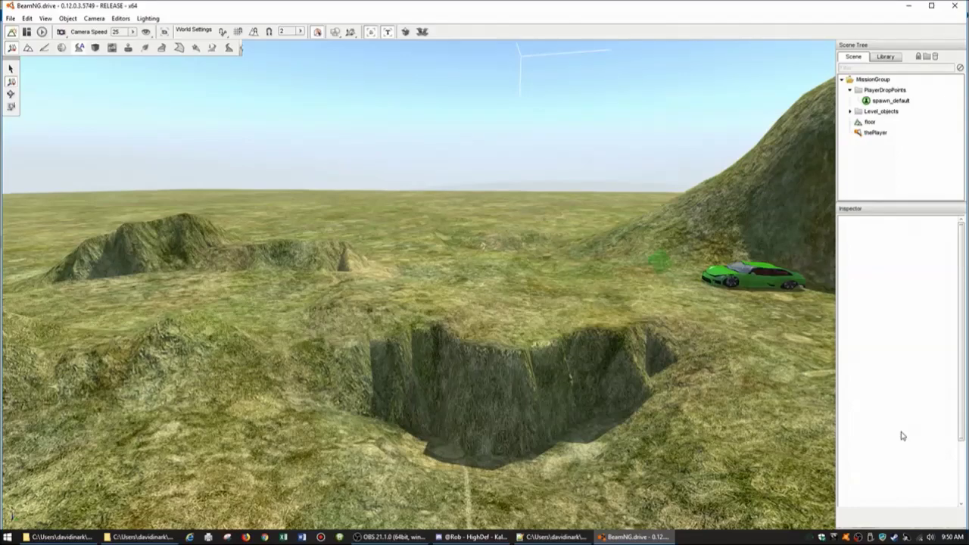
right_click_drag(742, 418, 471, 391)
key("d")
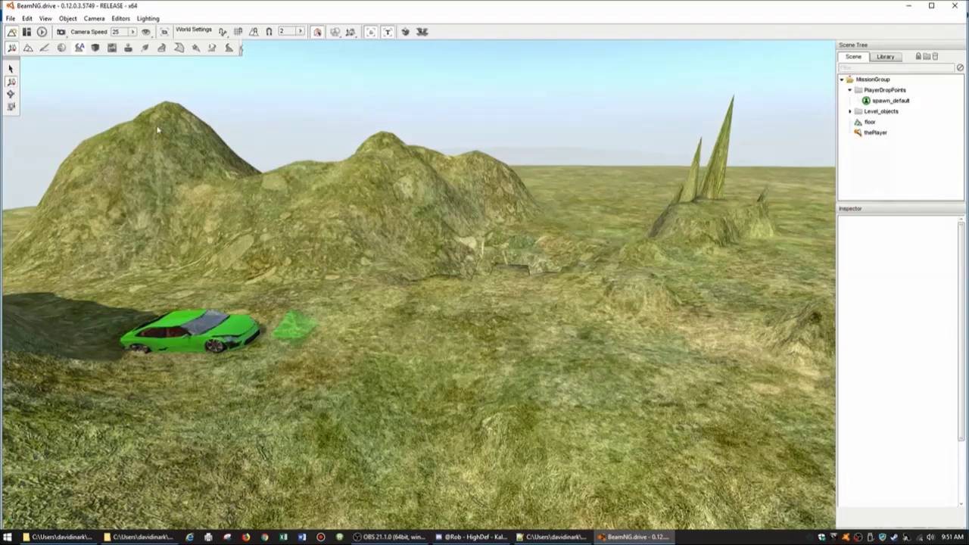
Step: Switch to the Terrain Editor, dismiss the save-before-exit prompt, and return to the game view of the level
left_click(28, 48)
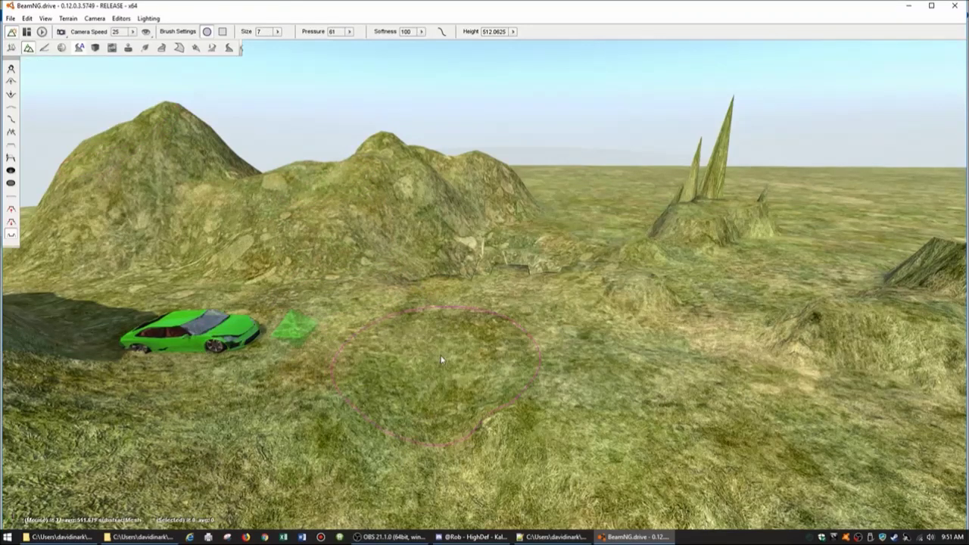
key("Escape")
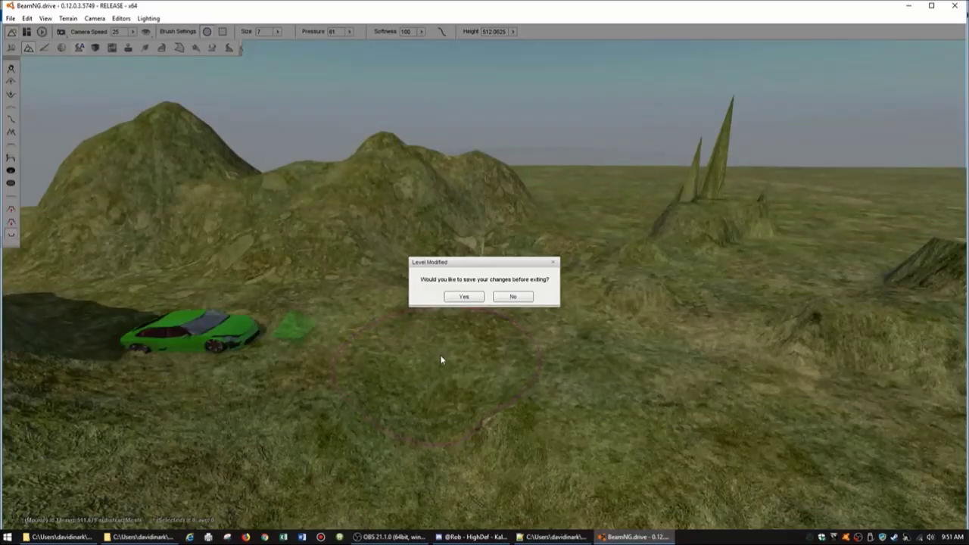
left_click(555, 263)
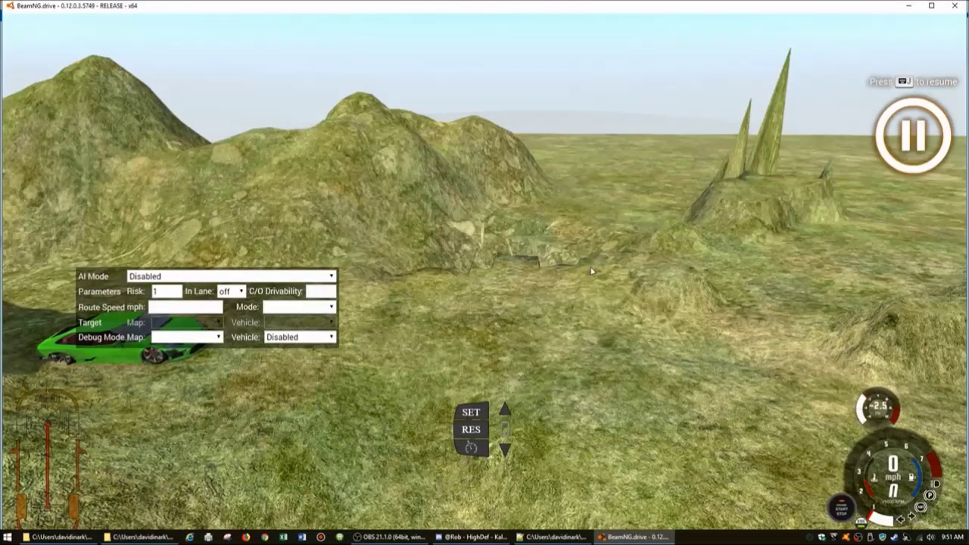
right_click_drag(555, 263, 615, 319)
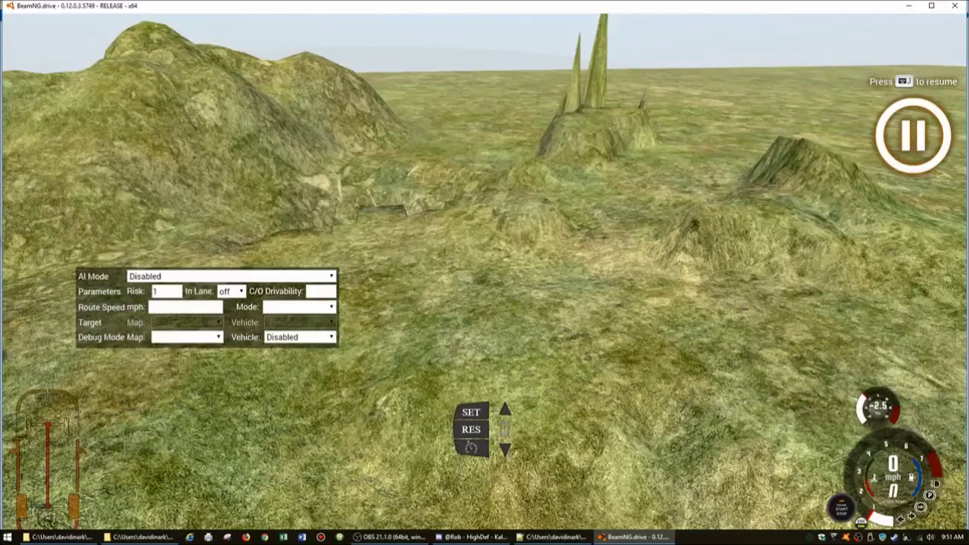
key("F11")
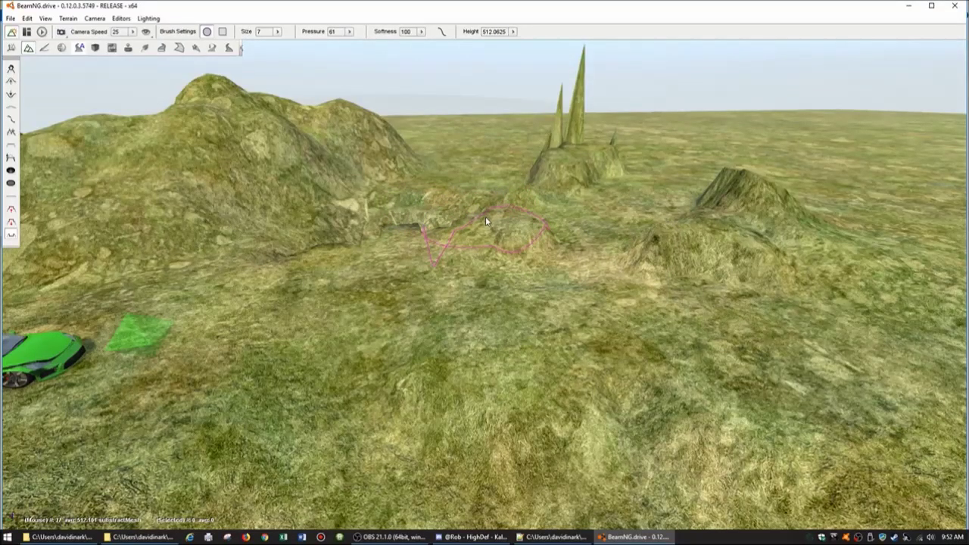
mouse_move(528, 262)
right_mouse_down()
mouse_move(371, 262)
mouse_move(441, 256)
right_mouse_up()
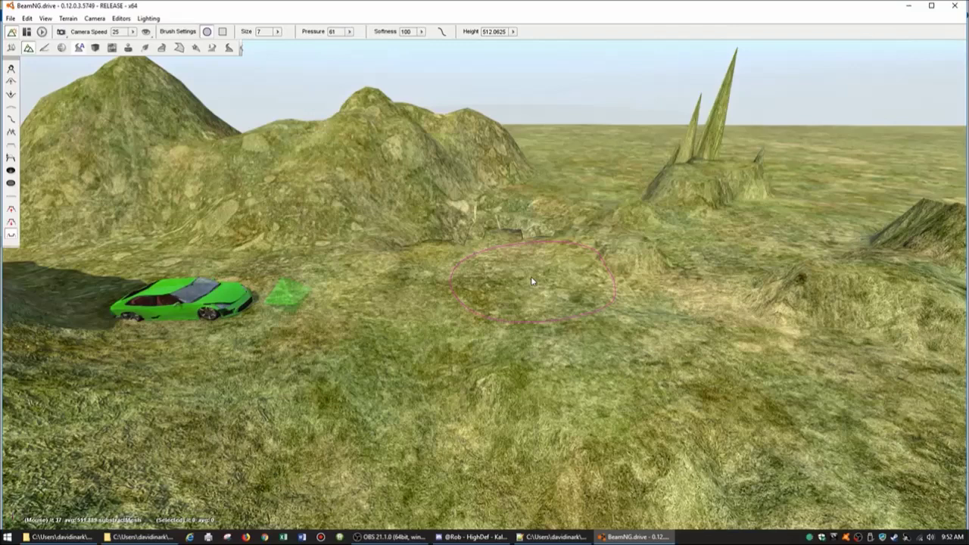
key("F11")
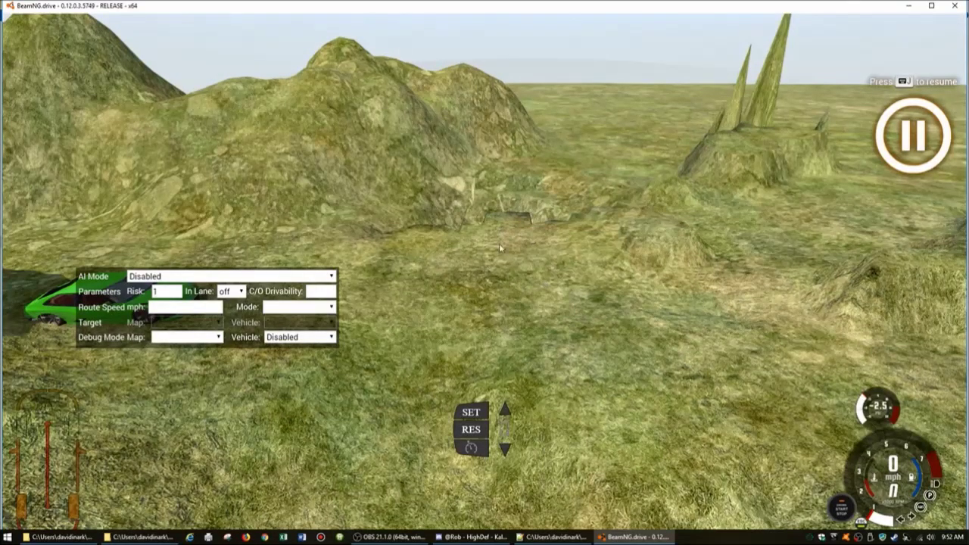
key("Escape")
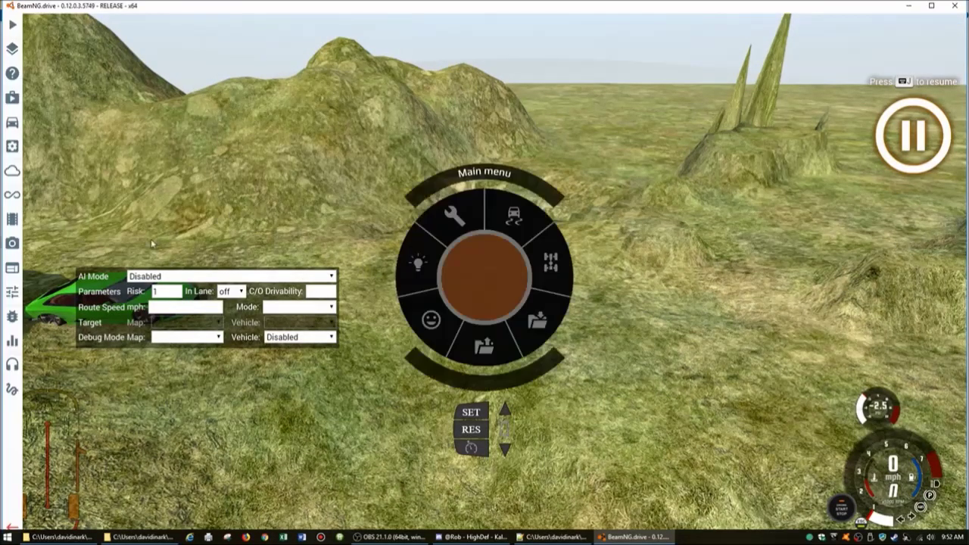
left_click(14, 268)
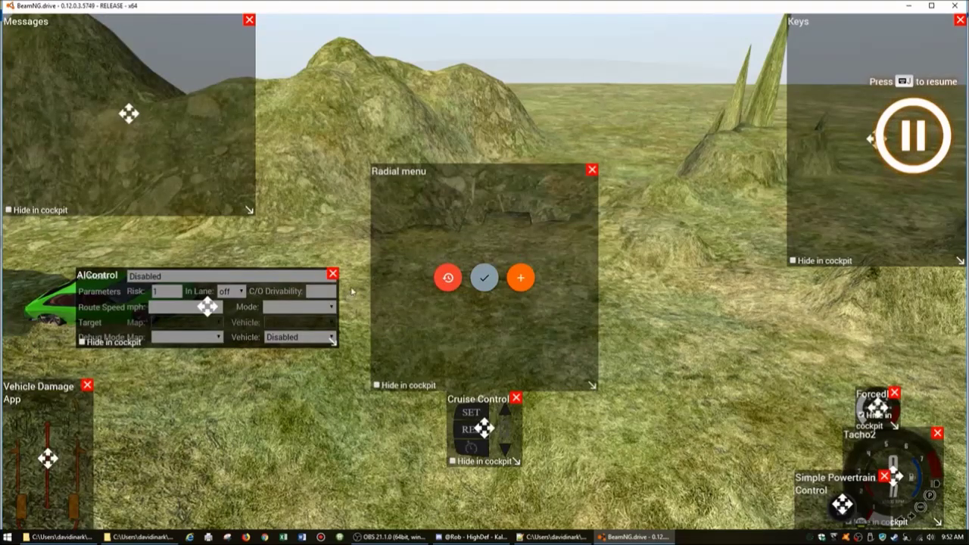
key("Escape")
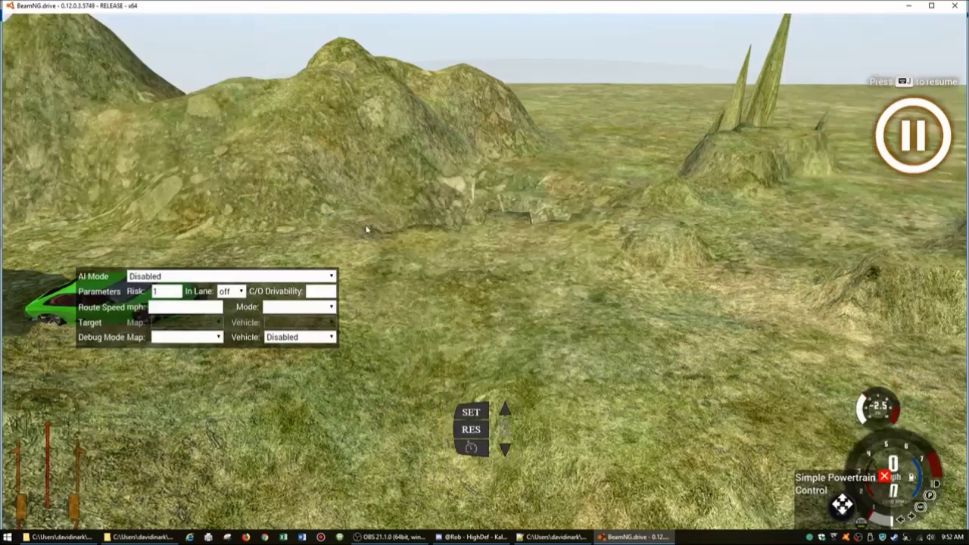
key("Escape")
key("Escape")
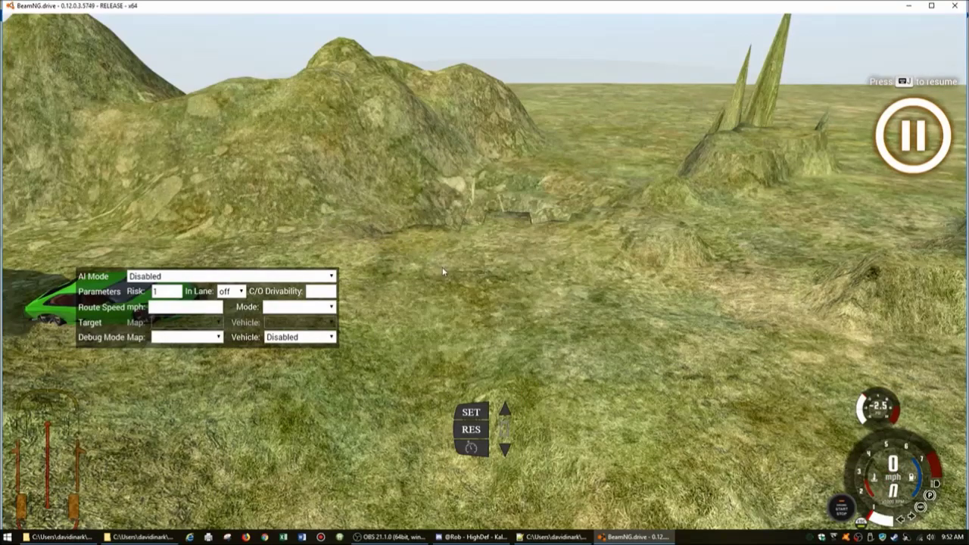
Step: Hide the game's interface overlay and reset the green car beside the hill
key("alt+u")
right_click_drag(433, 263, 478, 282)
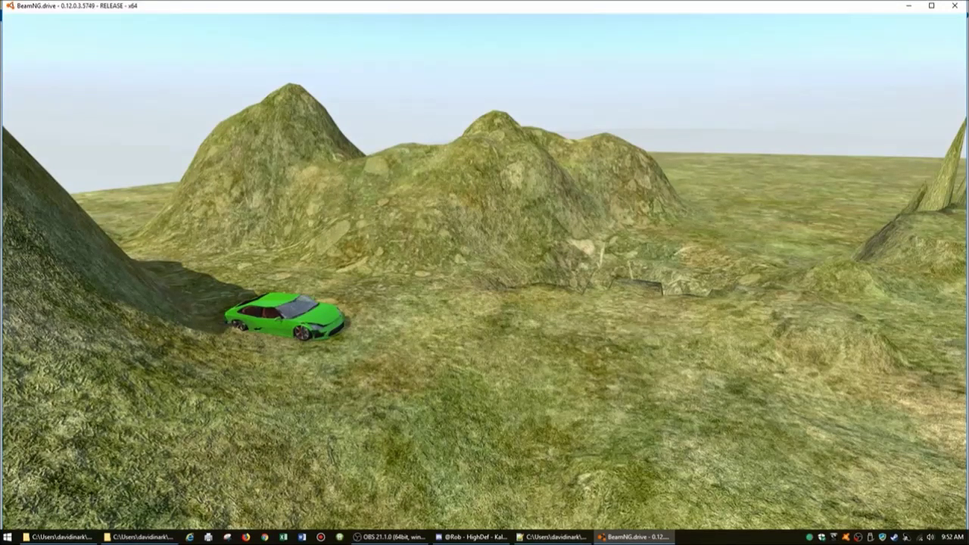
key("r")
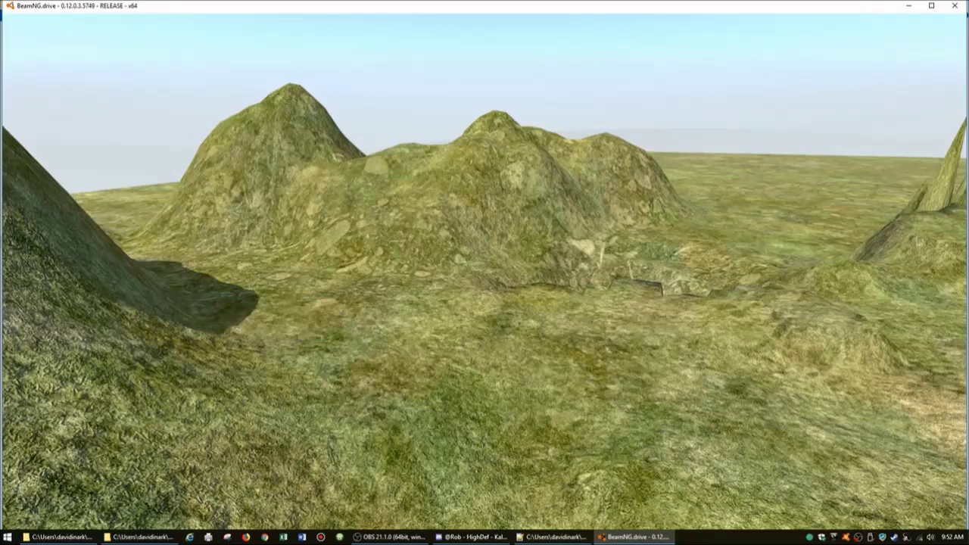
right_click_drag(511, 287, 468, 241)
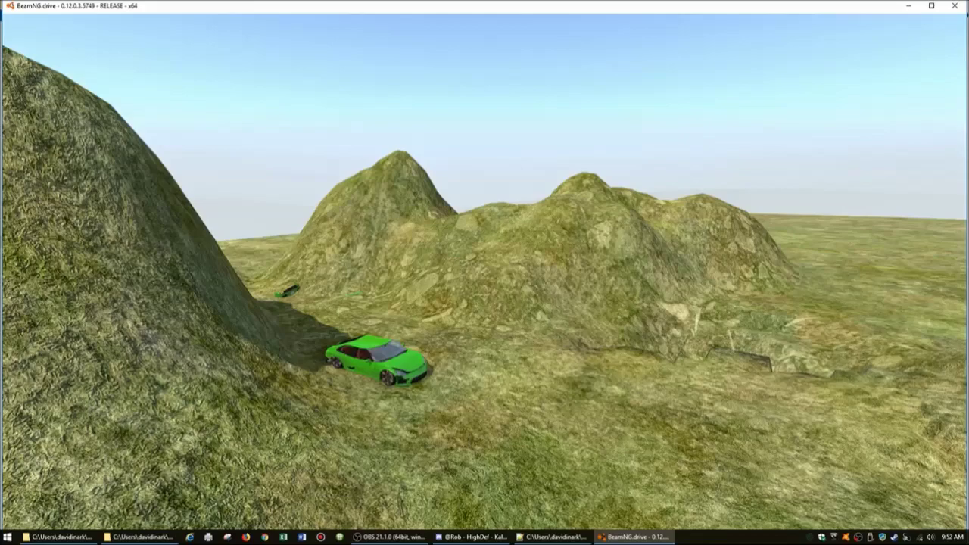
key("r")
Step: Fly the free camera up close behind the green car at the foot of the hill
right_click_drag(544, 351, 137, 385)
key("w")
key("d")
key("w")
key("d")
key("d")
key("w")
right_click_drag(615, 377, 642, 401)
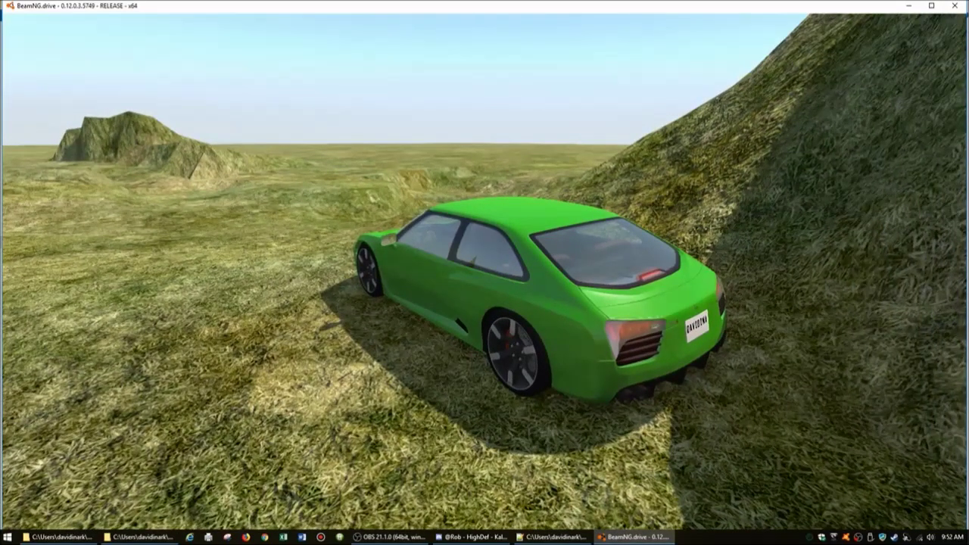
Step: Drive the car a short way forward from the hill and back it up, then watch it with the follow camera
key("Up")
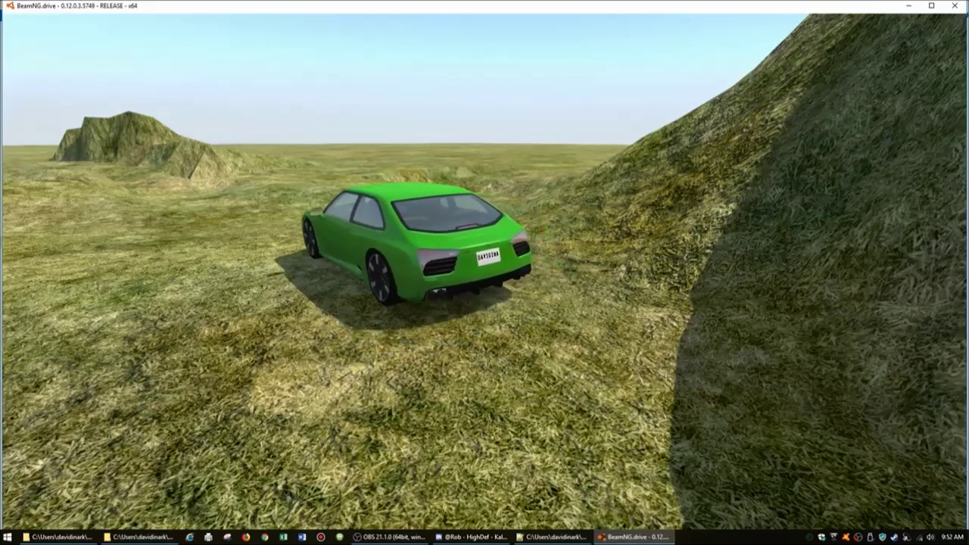
key("Down")
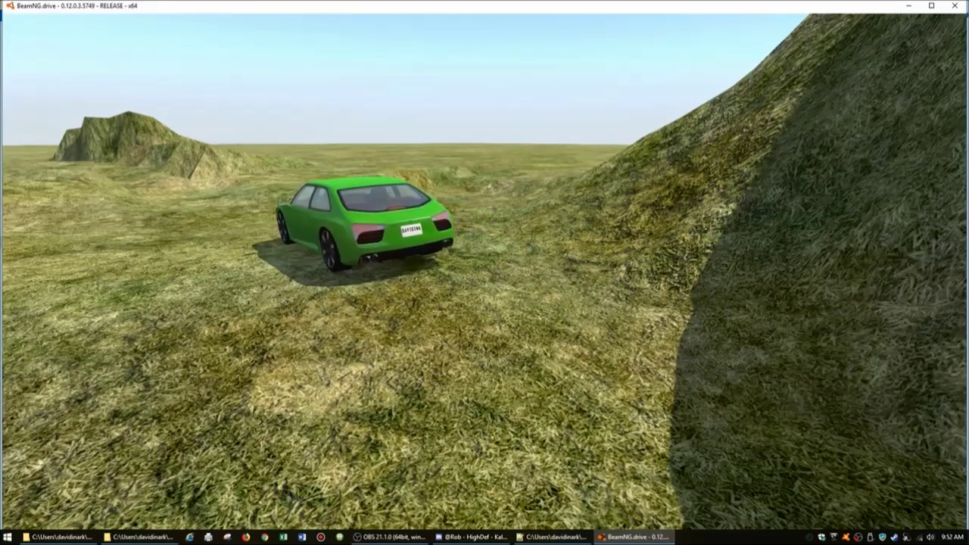
key("Down")
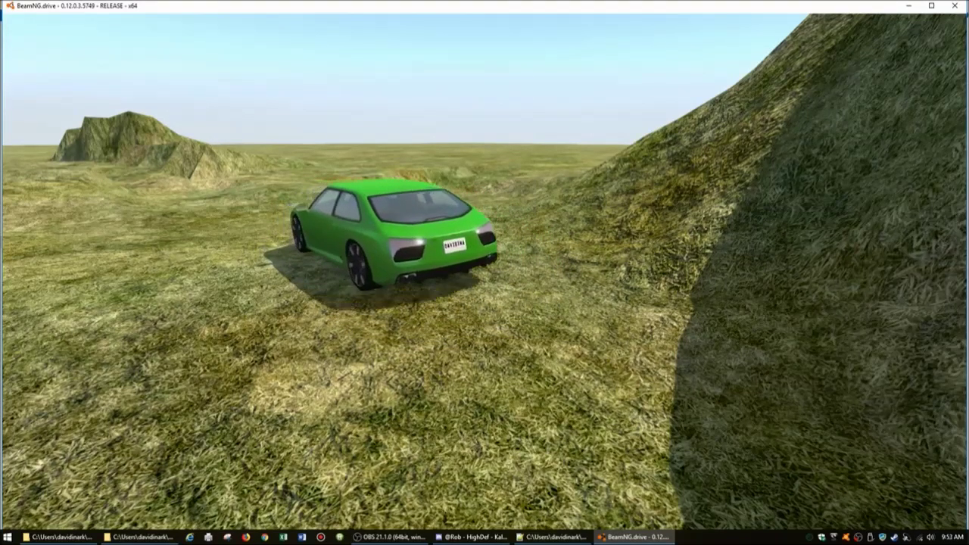
key("Down")
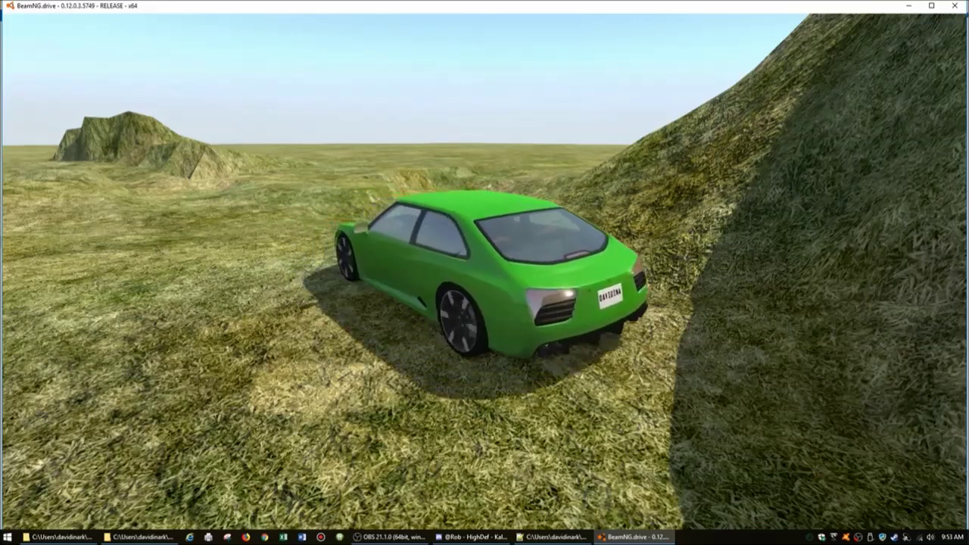
key("Down")
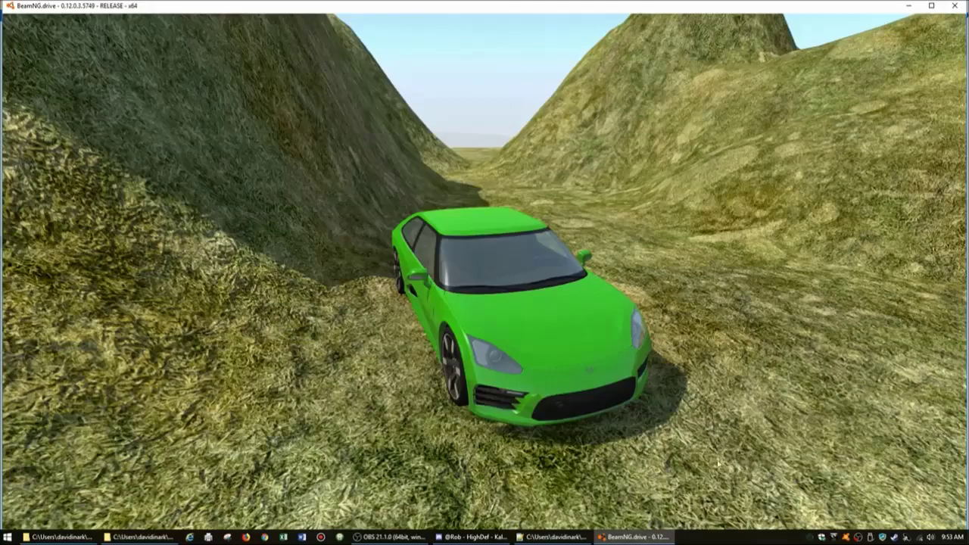
Step: Test-drive the car at speed across the sculpted terrain and bring it back to its spawn point after the crash
right_click_drag(746, 379, 175, 417)
key("Up")
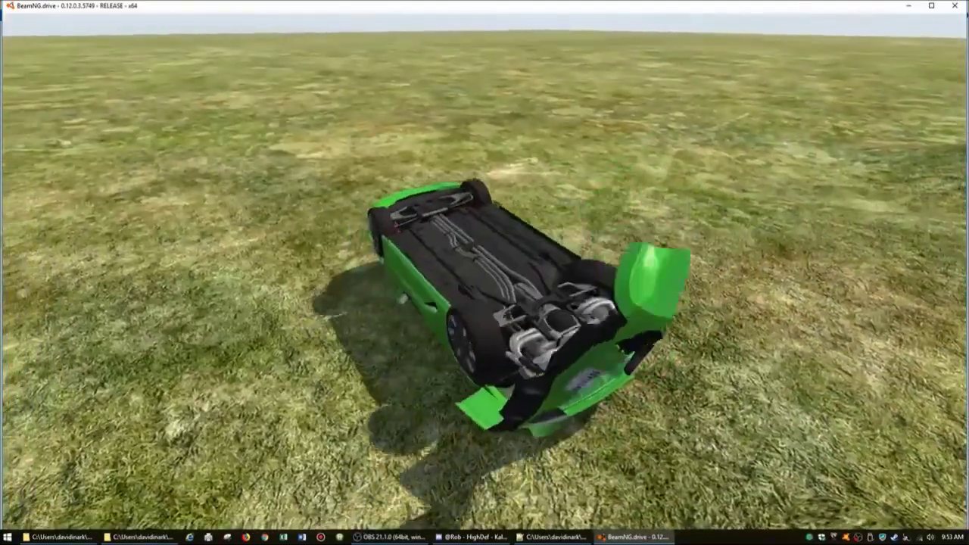
key("r")
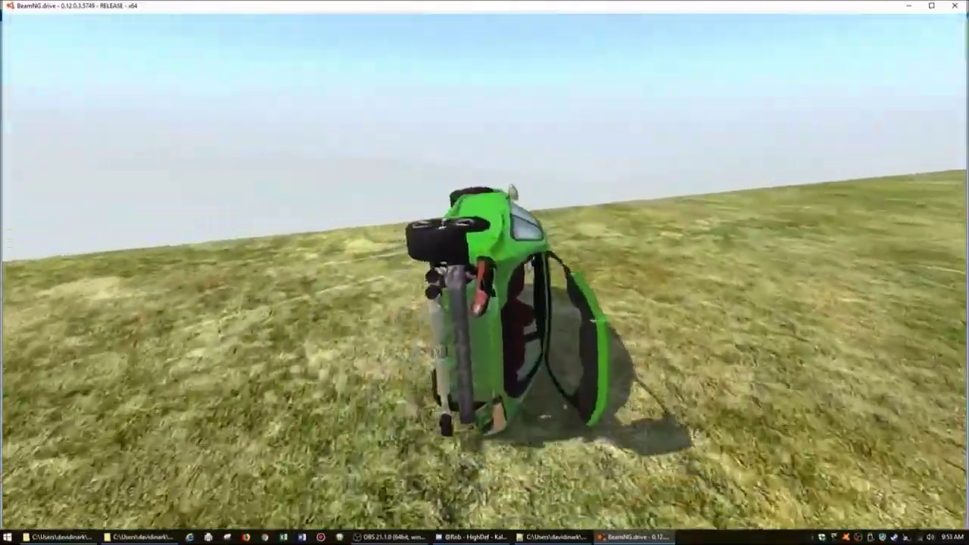
key("r")
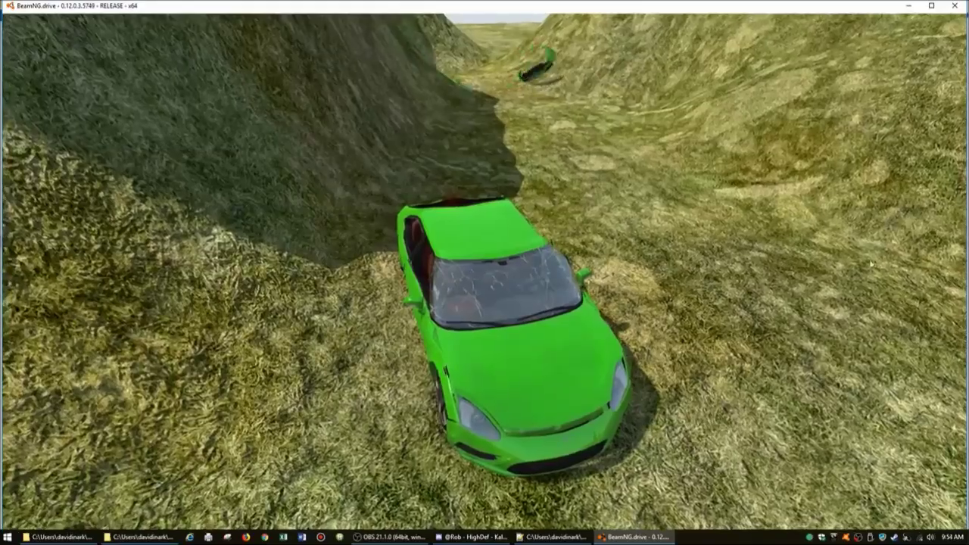
Step: Orbit the view to the rear of the damaged car and reset the car to its undamaged state
right_click_drag(866, 300, 886, 369)
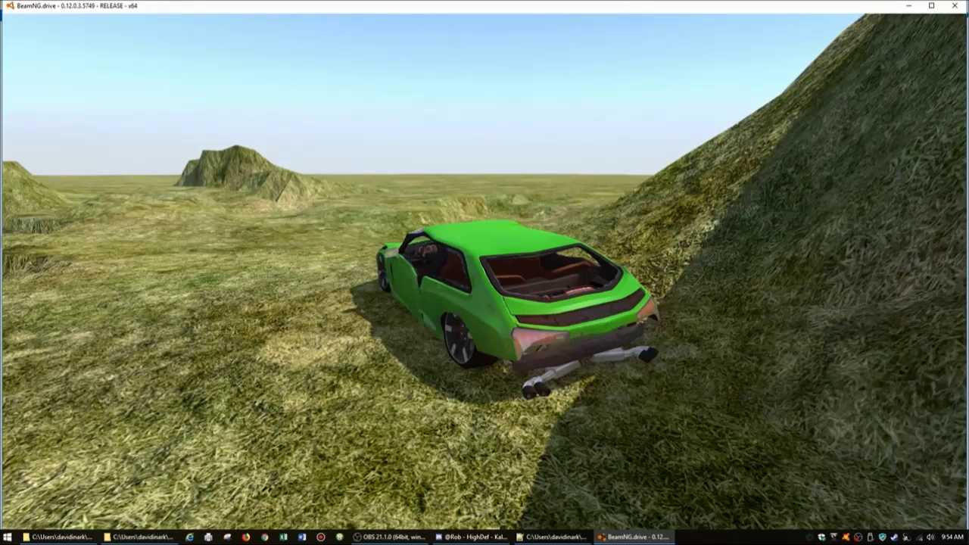
right_click_drag(709, 397, 715, 396)
key("r")
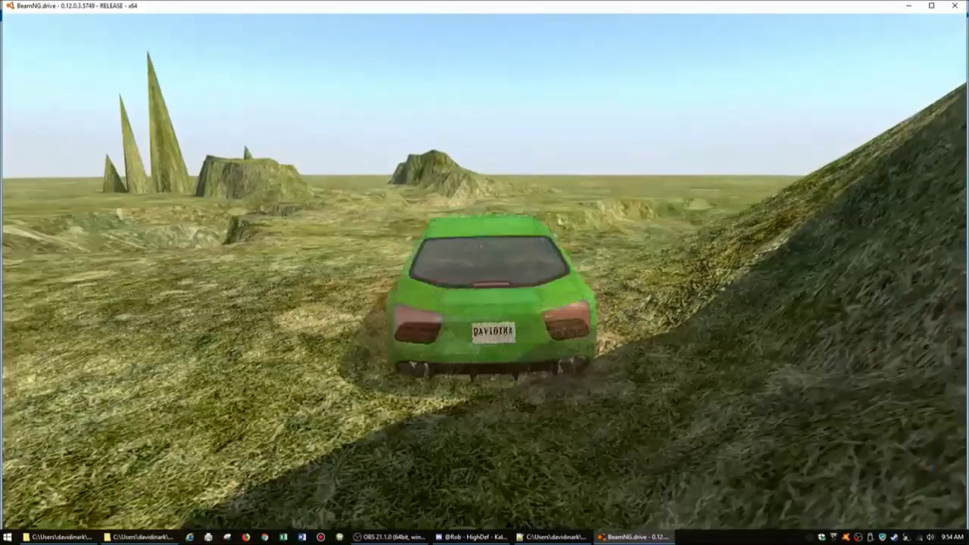
Step: Drive the car past the pit onto the open grass and turn it around to face the spikes and hills
key("Up")
key("Left")
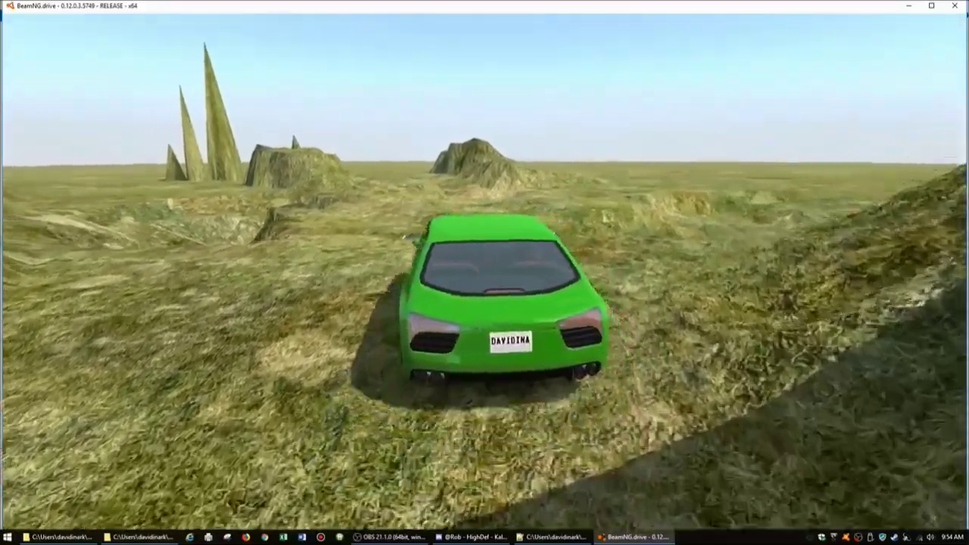
key("Up")
key("Left")
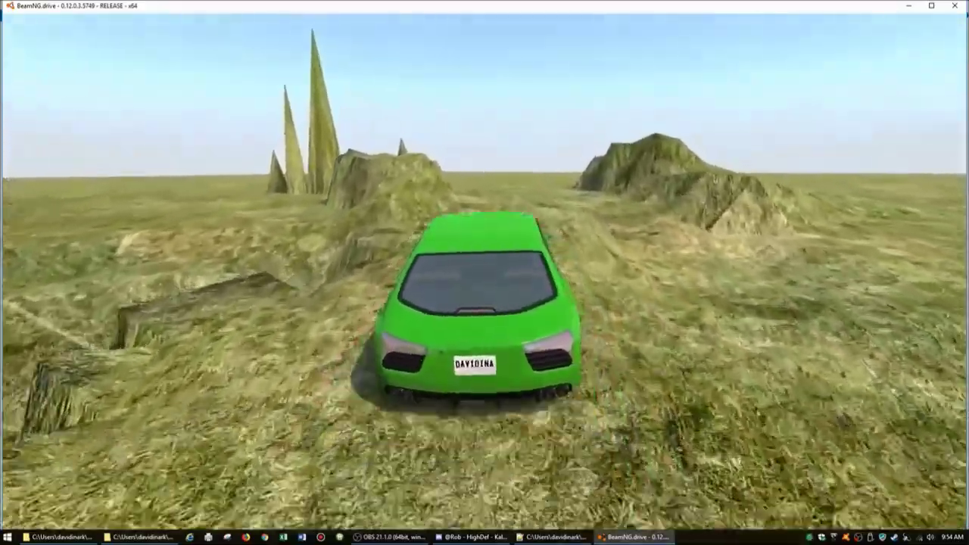
key("Up")
key("Left")
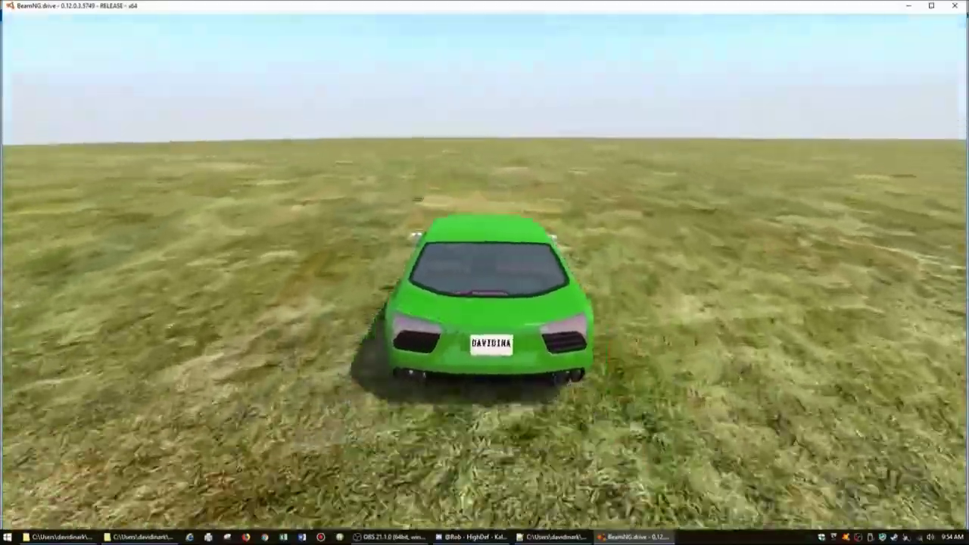
key("Up")
key("Left")
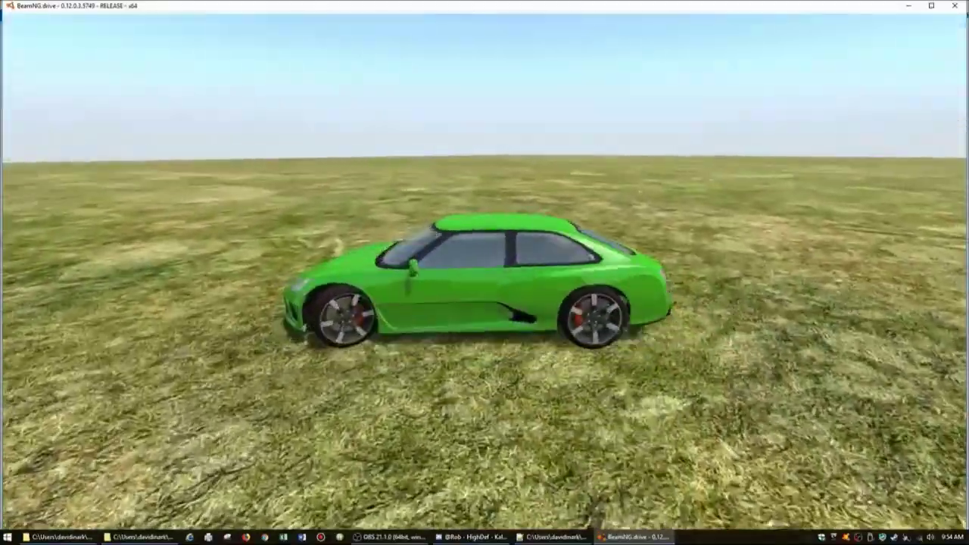
key("Up")
key("Left")
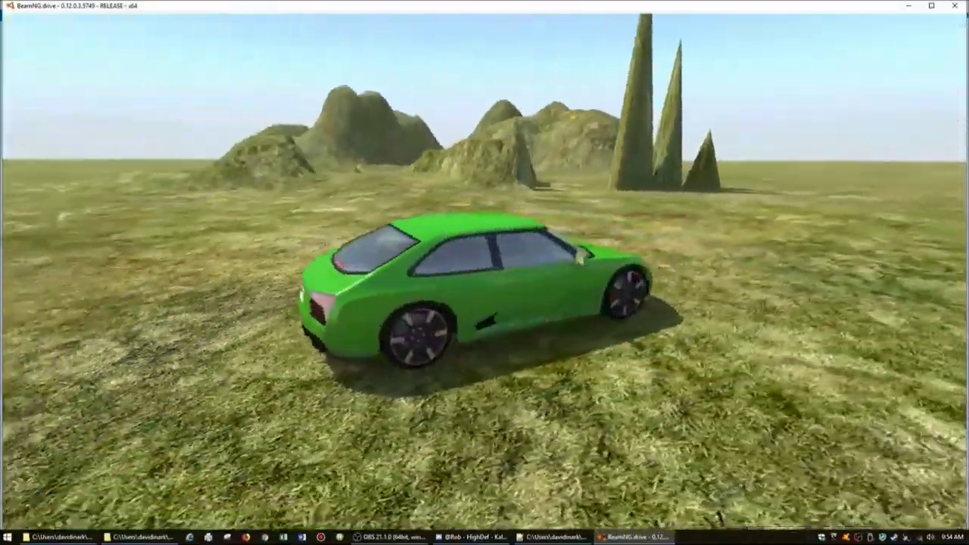
Step: Drive the car toward the gap beside the tall spikes, and reset it after it rolls over
key("Up")
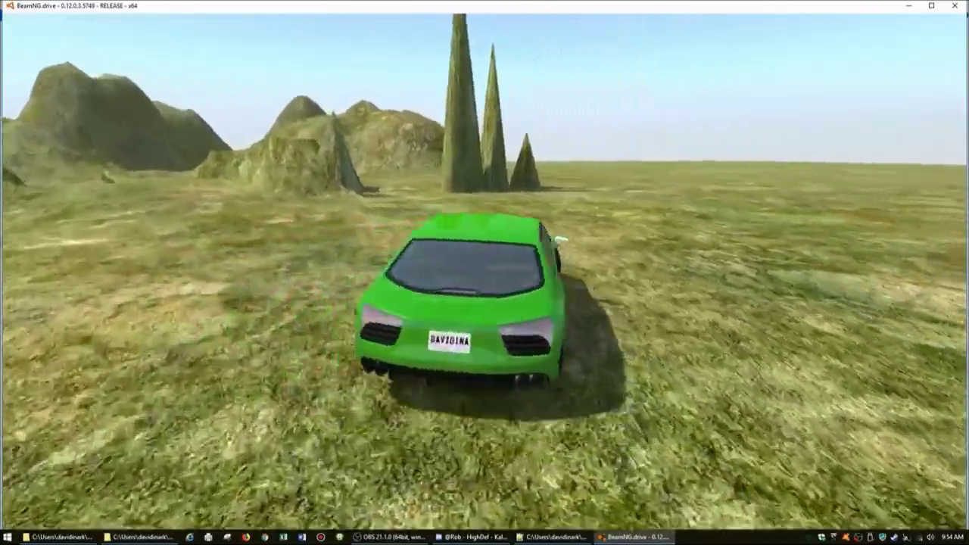
key("Up")
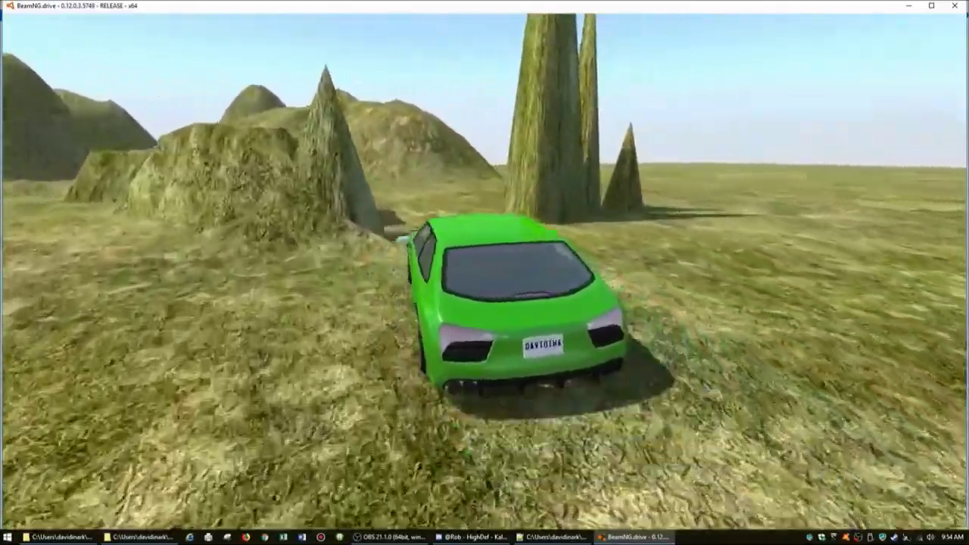
key("Up")
key("Left")
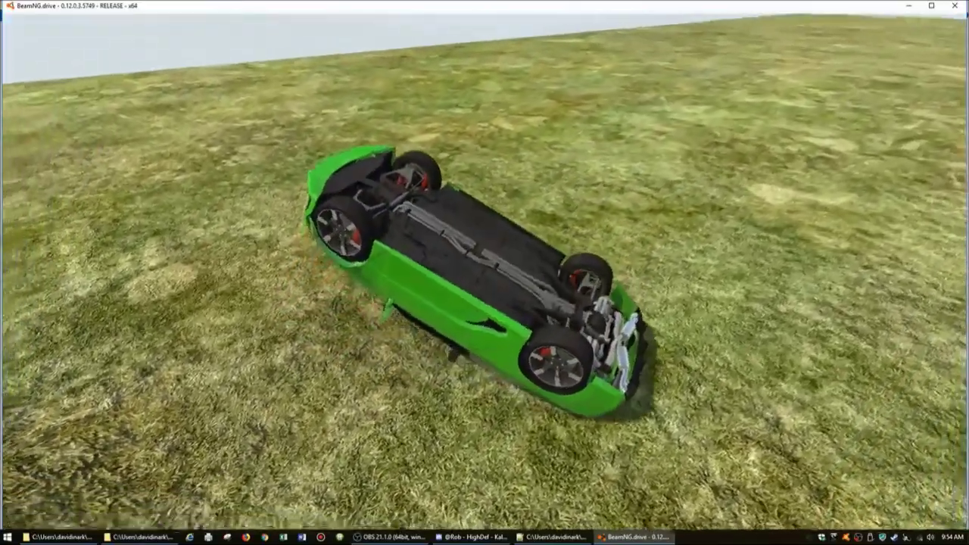
key("r")
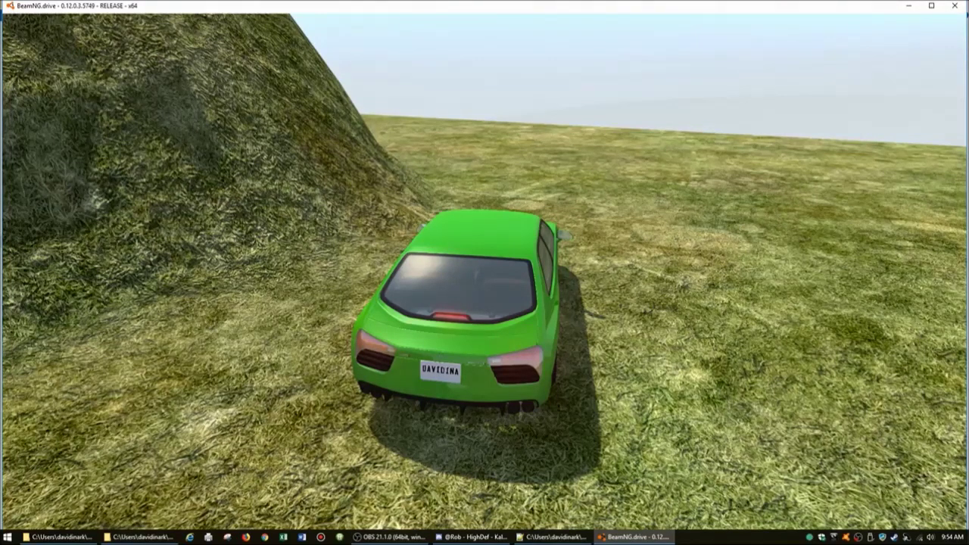
Step: Drive the car around the hill and through the steep slopes back toward the spikes
key("Up")
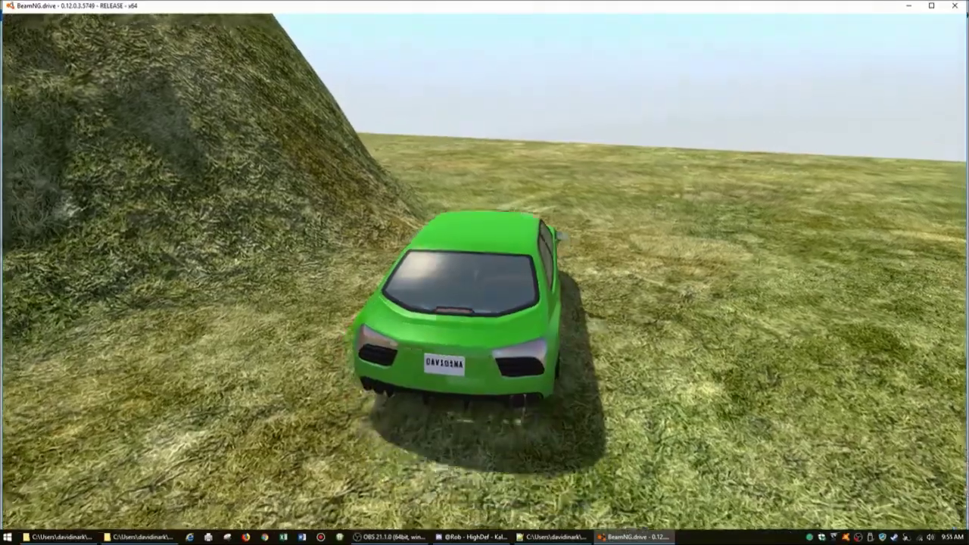
key("Left")
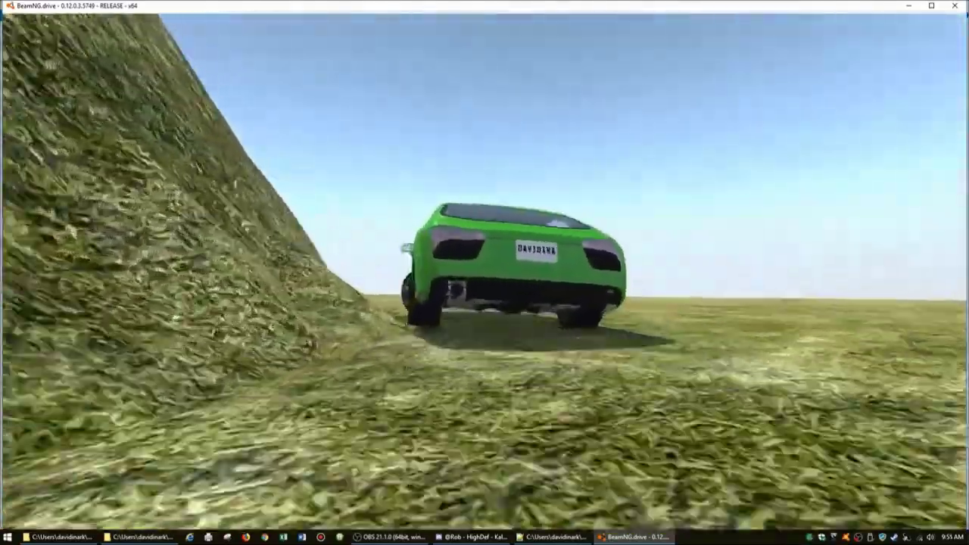
key("Up")
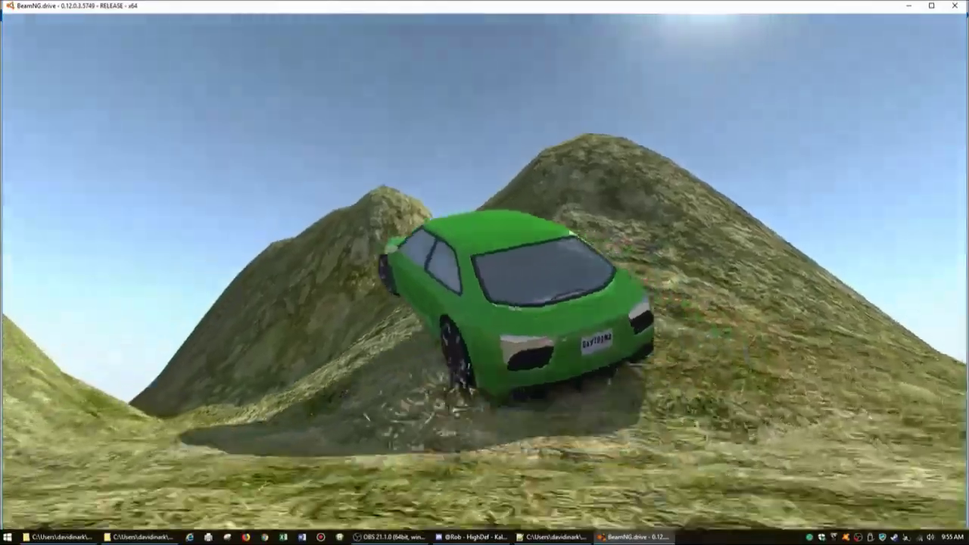
key("Up")
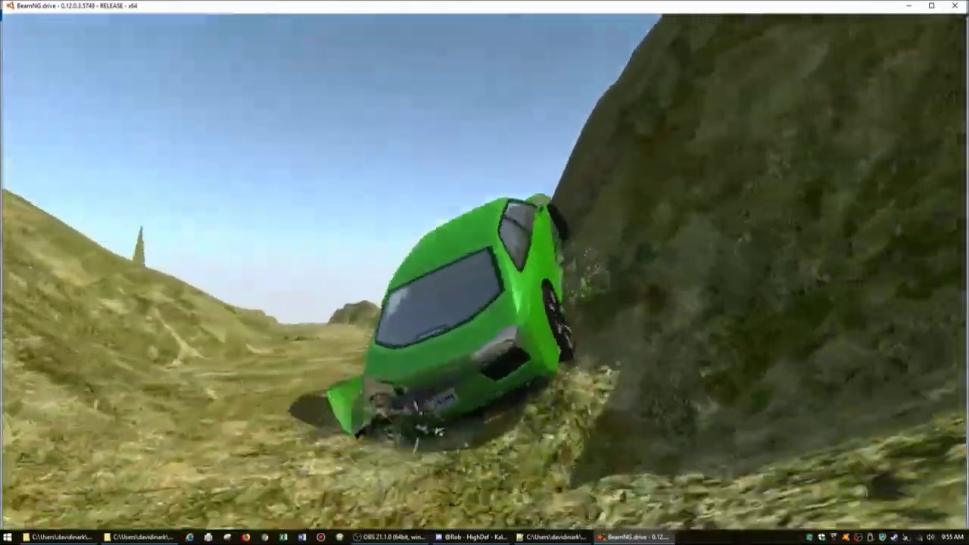
key("Up")
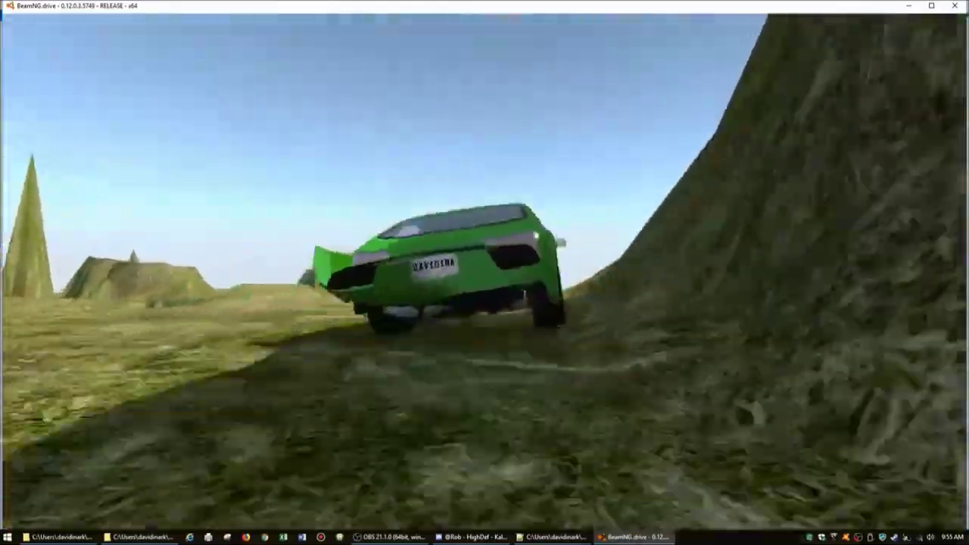